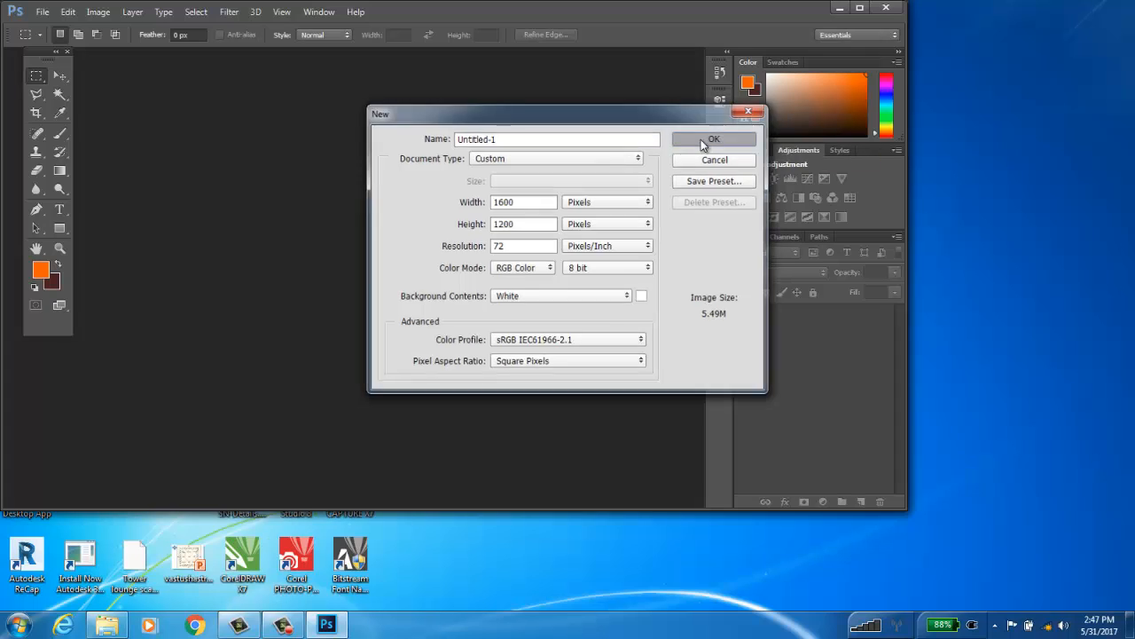
Step: Create a new white RGB document of 1600 × 1200 pixels at 72 pixels/inch
{"action": "left_click", "coordinate": [703, 142]}
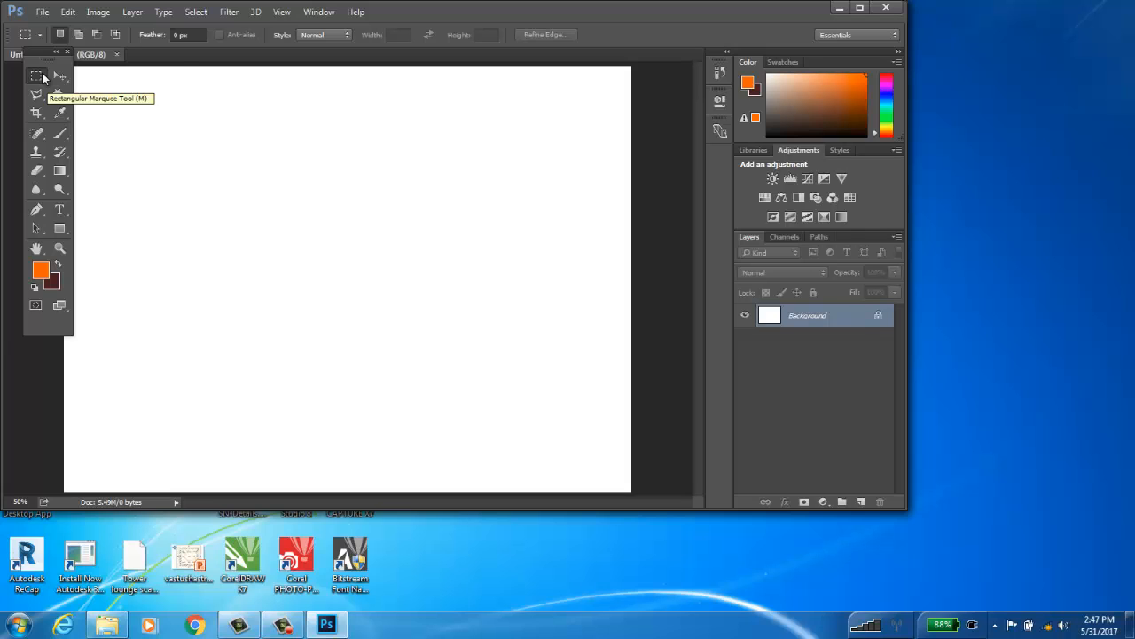
Step: Make a large rectangular marquee selection in the left half of the canvas and add a new layer
{"action": "left_click_drag", "start_coordinate": [42, 72], "coordinate": [145, 93]}
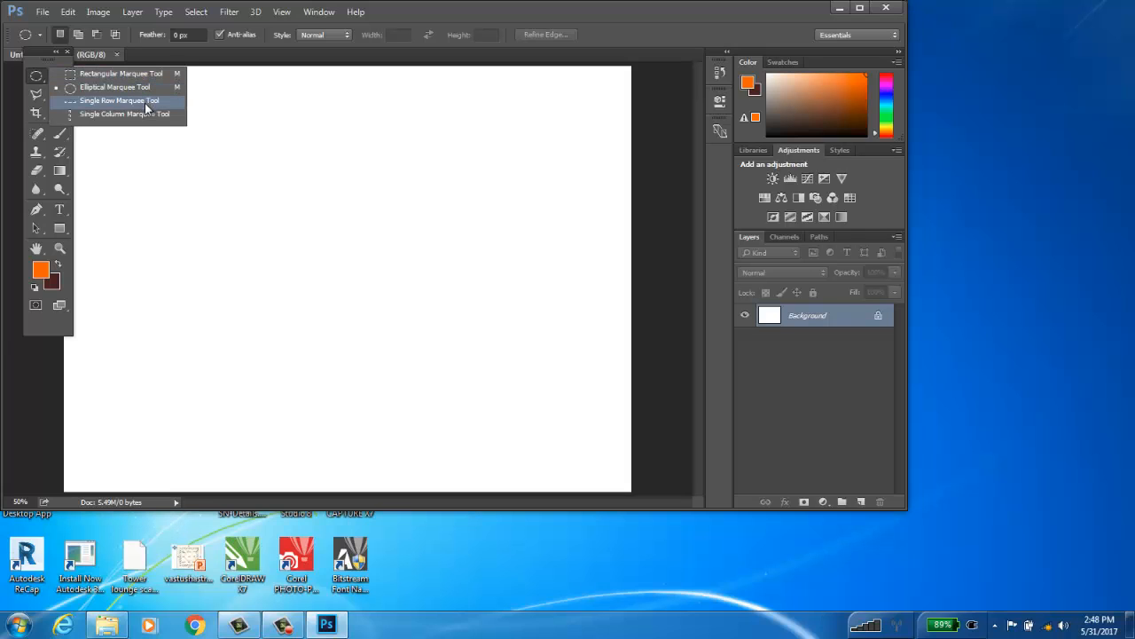
{"action": "left_click", "coordinate": [122, 76]}
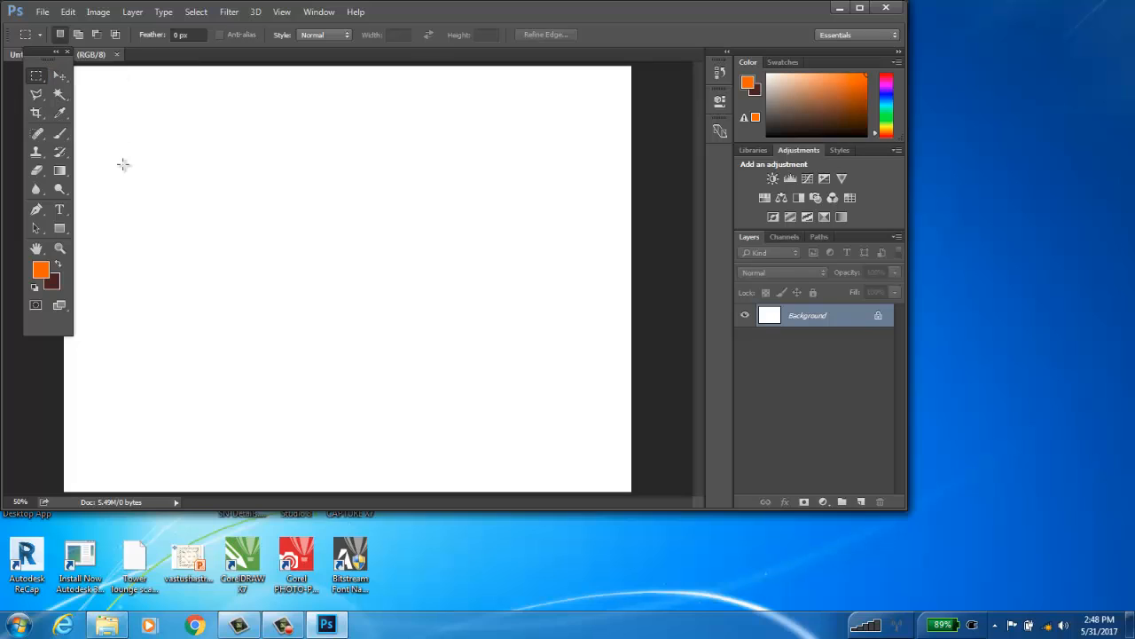
{"action": "left_click_drag", "start_coordinate": [123, 146], "coordinate": [379, 389]}
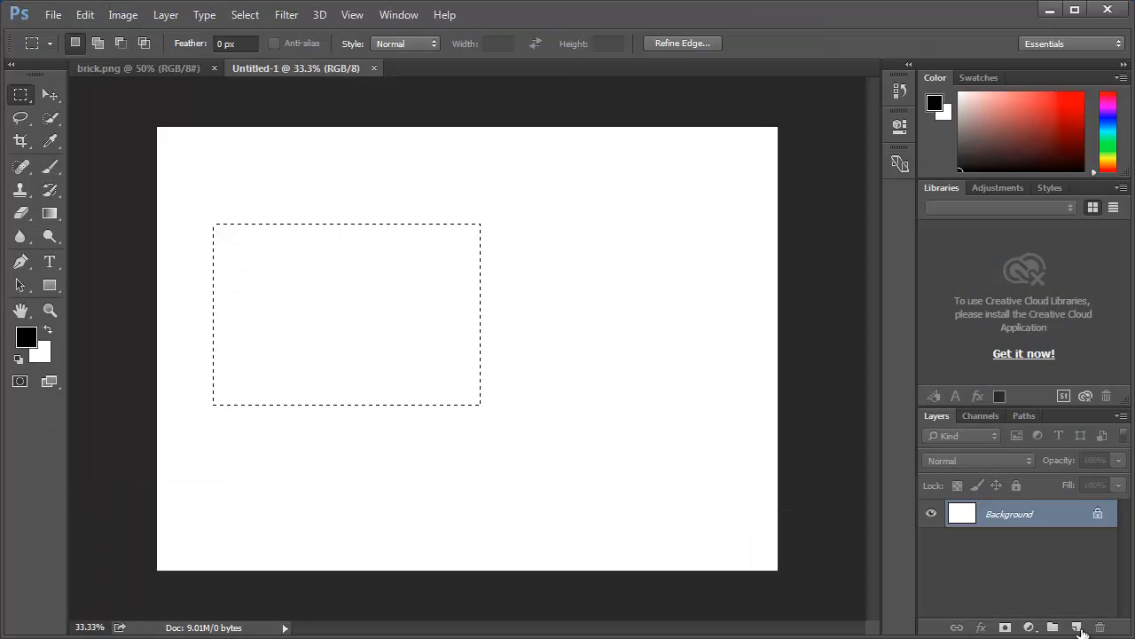
{"action": "left_click", "coordinate": [1076, 627]}
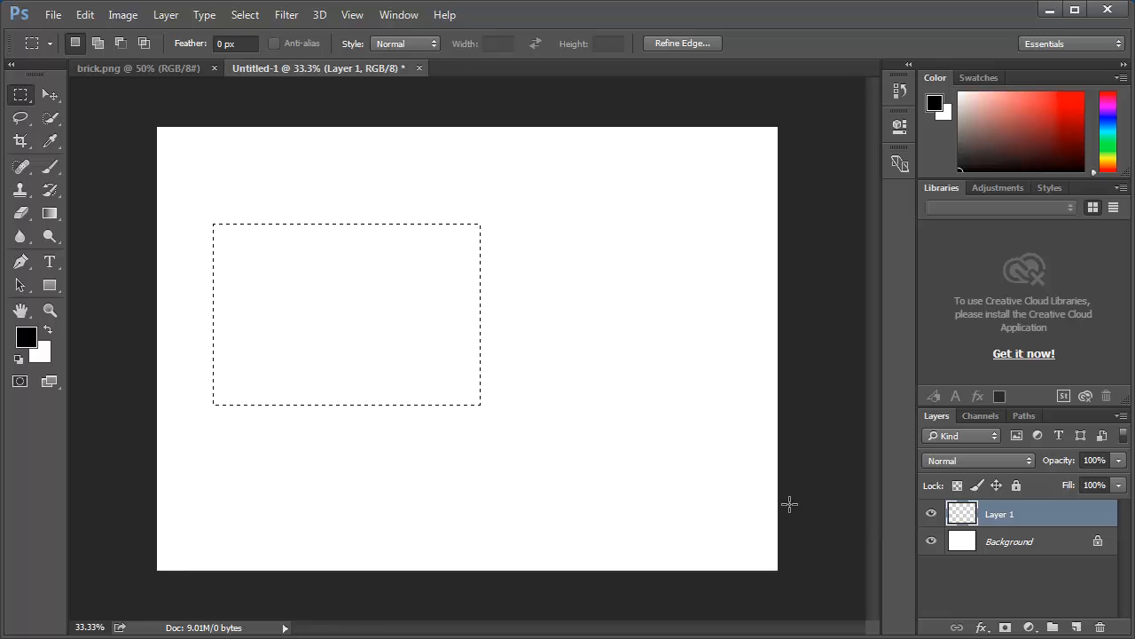
{"action": "left_click", "coordinate": [29, 342]}
{"action": "key", "text": "Return"}
{"action": "left_click", "coordinate": [42, 357]}
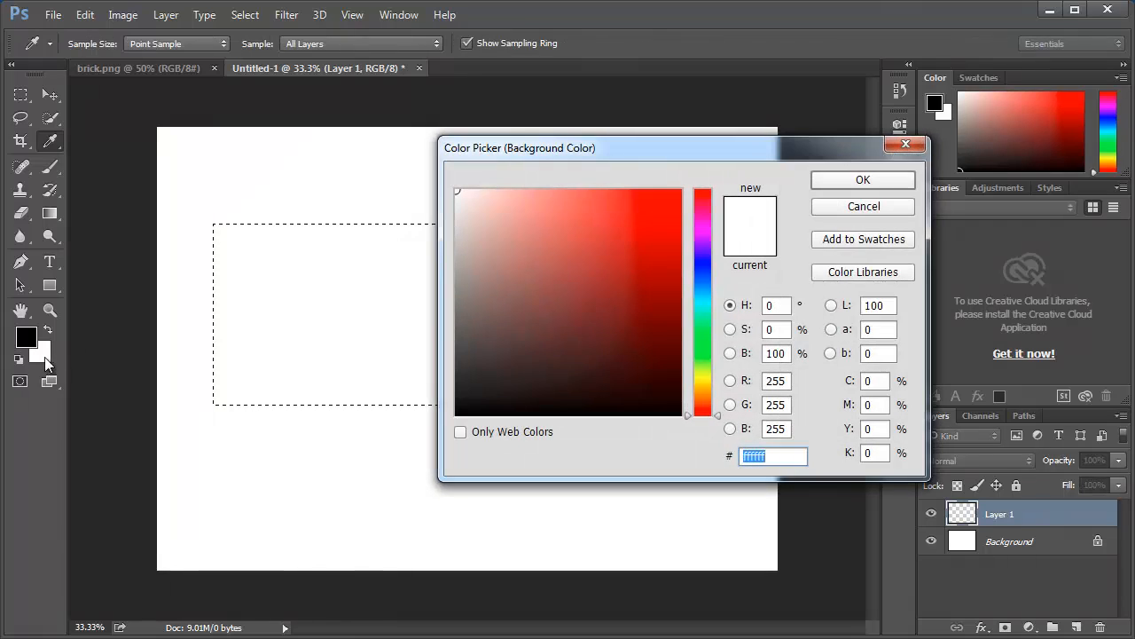
{"action": "left_click", "coordinate": [853, 210]}
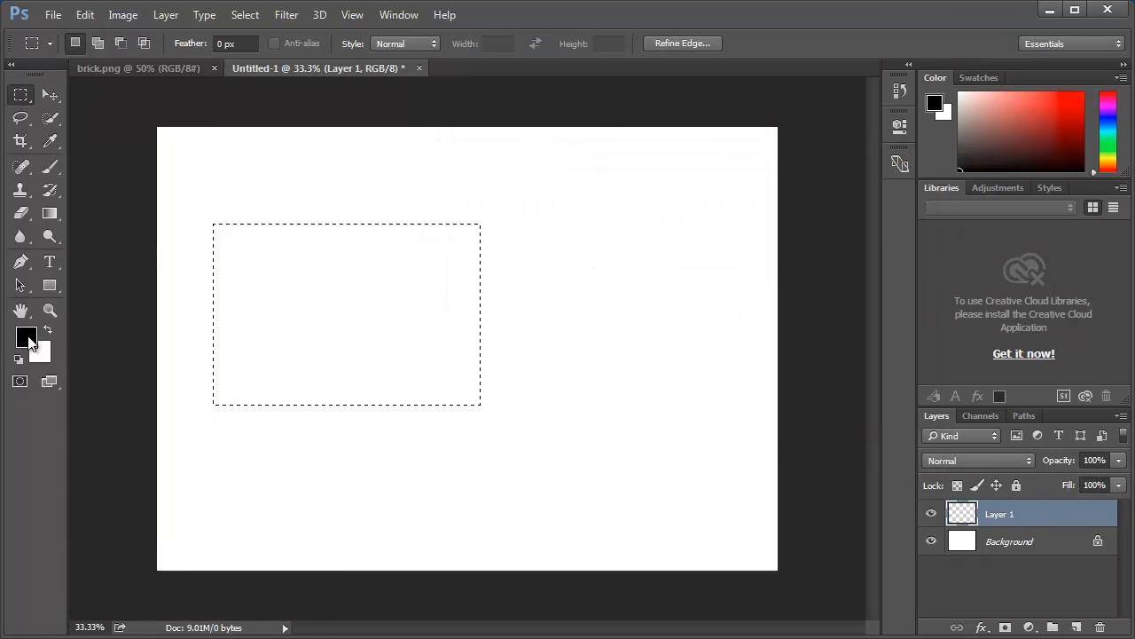
Step: Set the foreground color to red #f10000 and fill the rectangular selection with it
{"action": "left_click", "coordinate": [29, 341]}
{"action": "left_click", "coordinate": [680, 203]}
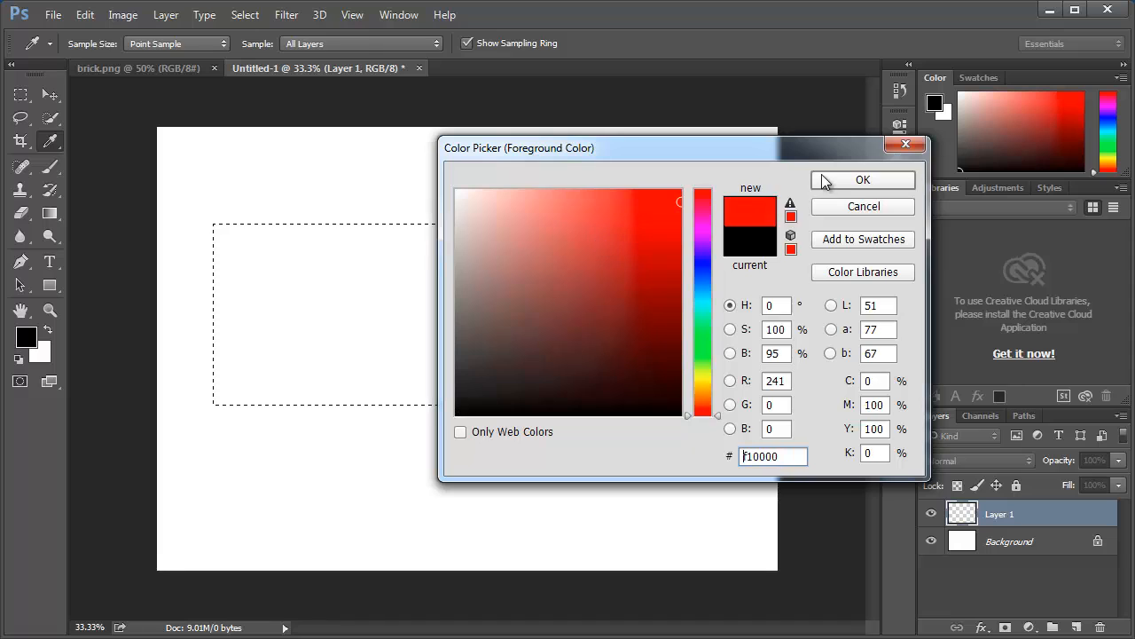
{"action": "key", "text": "Return"}
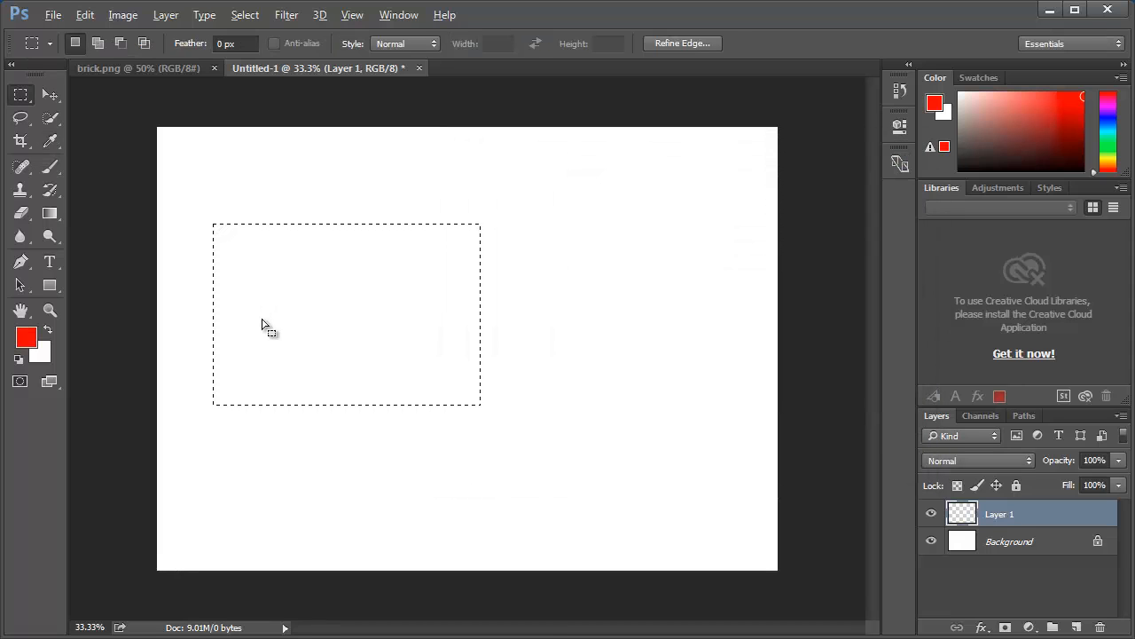
{"action": "key", "text": "alt"}
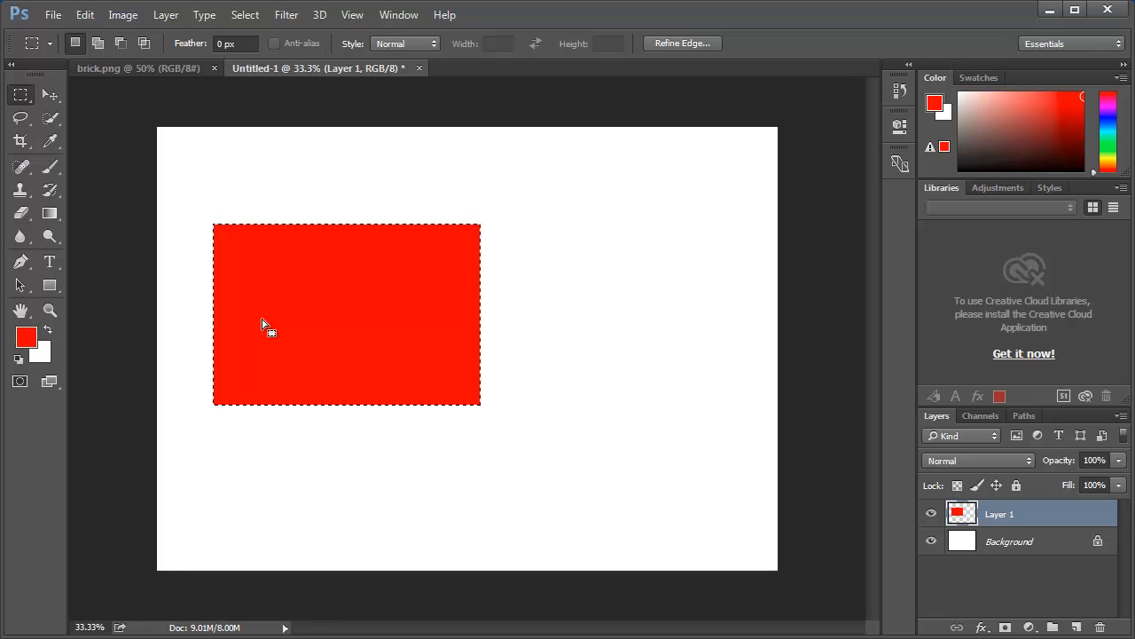
Step: Set the background color to dark brown #421a1a and fill the rectangular selection with it
{"action": "left_click", "coordinate": [41, 354]}
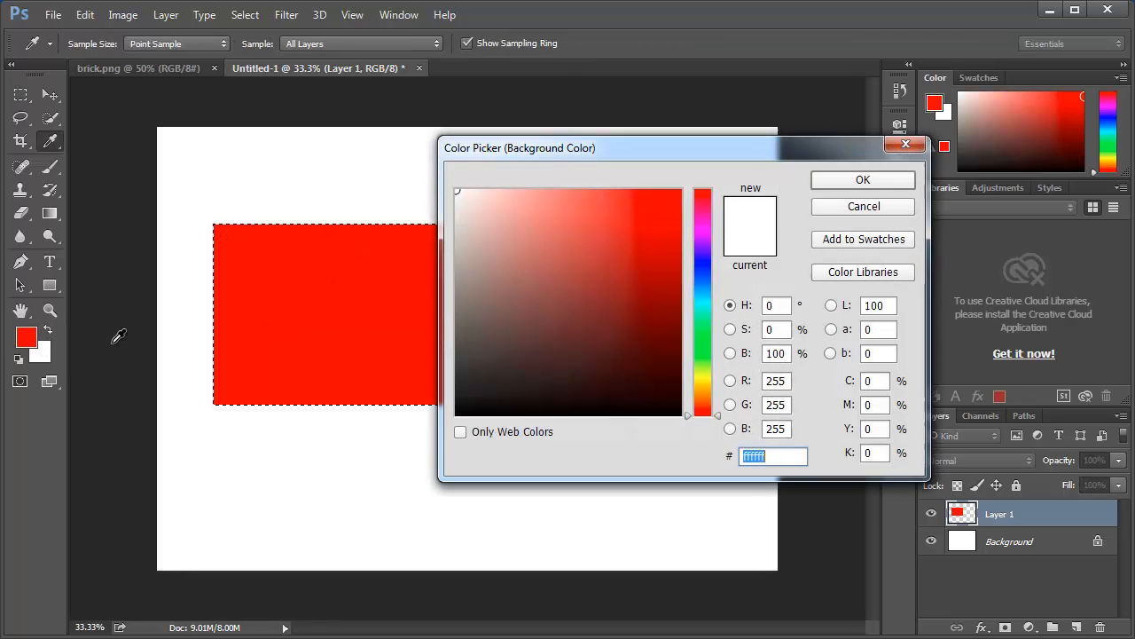
{"action": "type", "text": "421a1a"}
{"action": "left_click", "coordinate": [862, 180]}
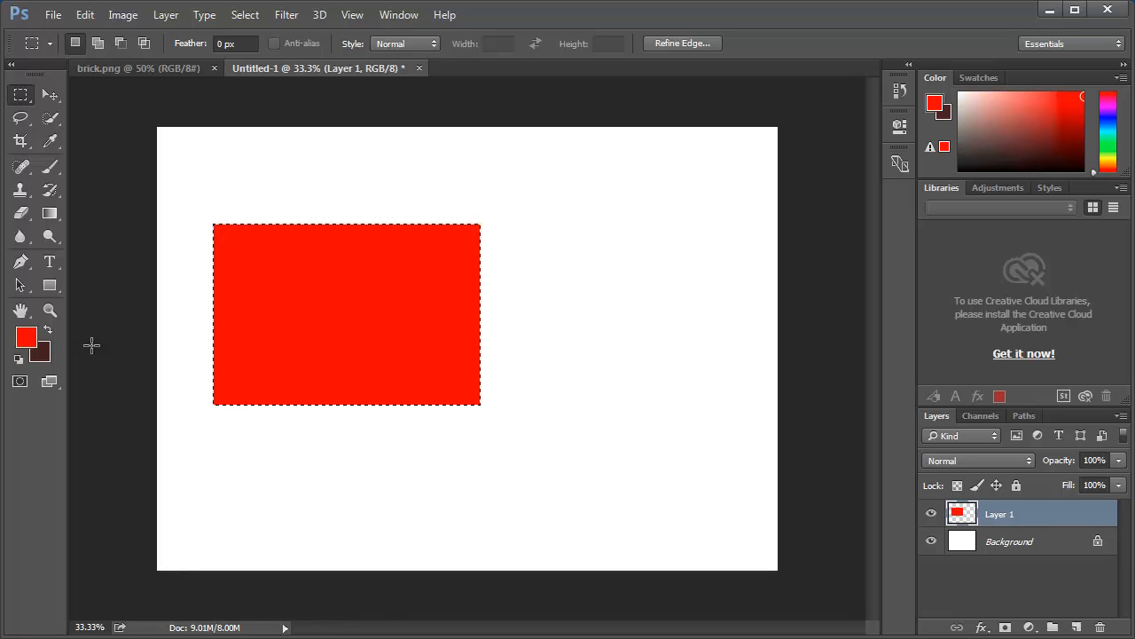
{"action": "key", "text": "ctrl+BackSpace"}
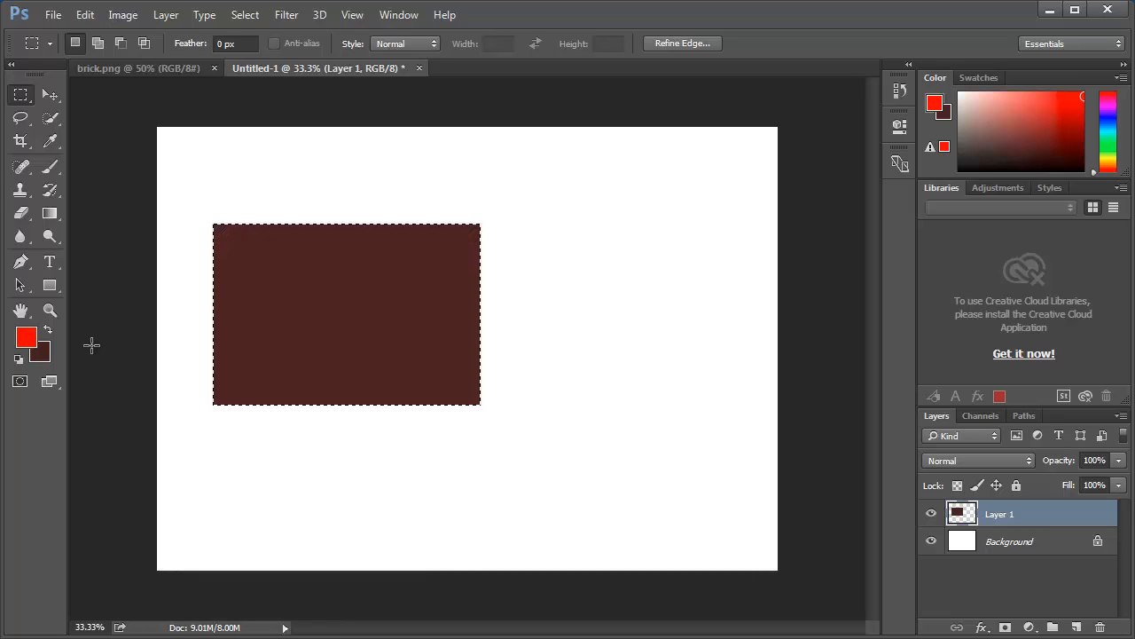
Step: Refill the rectangular selection with the red foreground color and deselect it
{"action": "key", "text": "alt+BackSpace"}
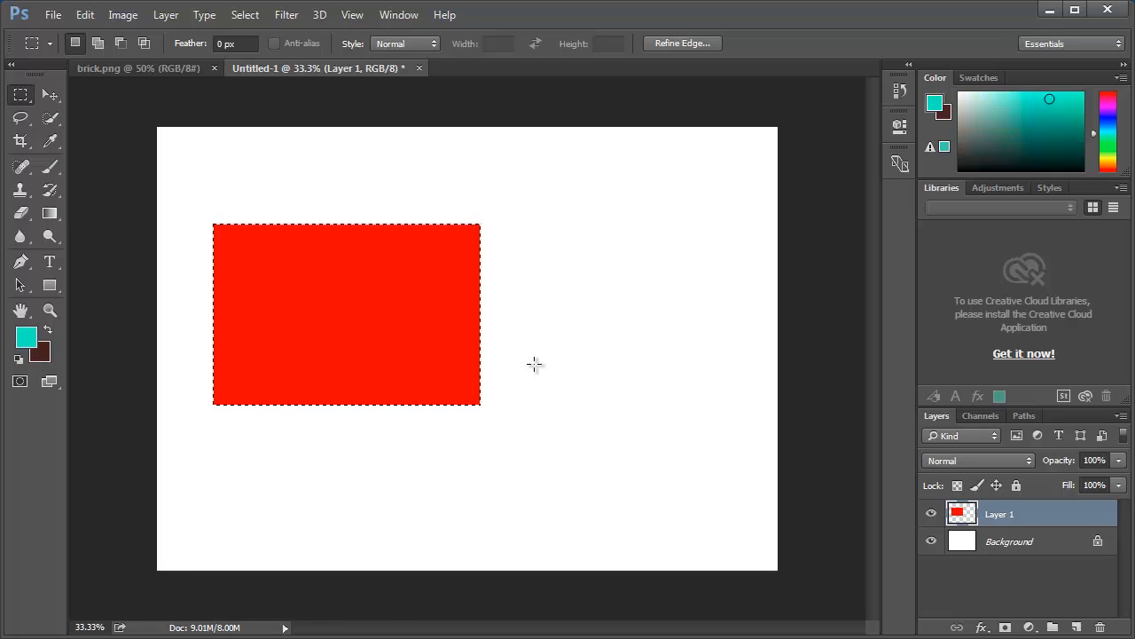
{"action": "key", "text": "ctrl+d"}
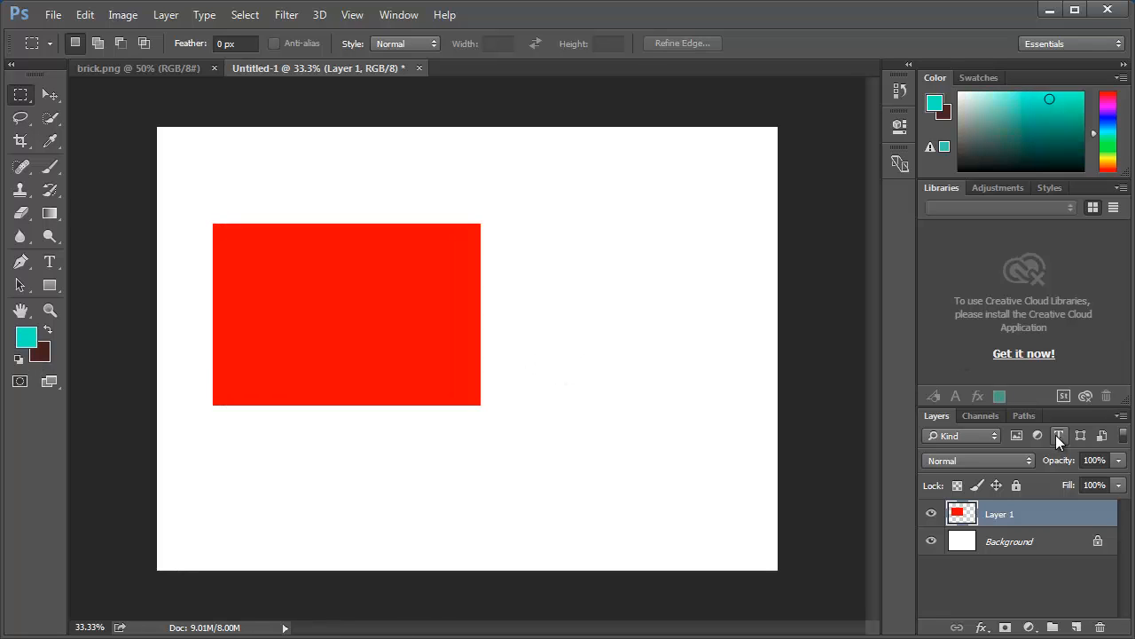
Step: Scale the red rectangle on Layer 1 down to a small brick placed in the canvas's upper-left corner
{"action": "left_click", "coordinate": [1003, 537]}
{"action": "left_click", "coordinate": [1008, 516]}
{"action": "key", "text": "v"}
{"action": "left_click_drag", "start_coordinate": [286, 276], "coordinate": [331, 276]}
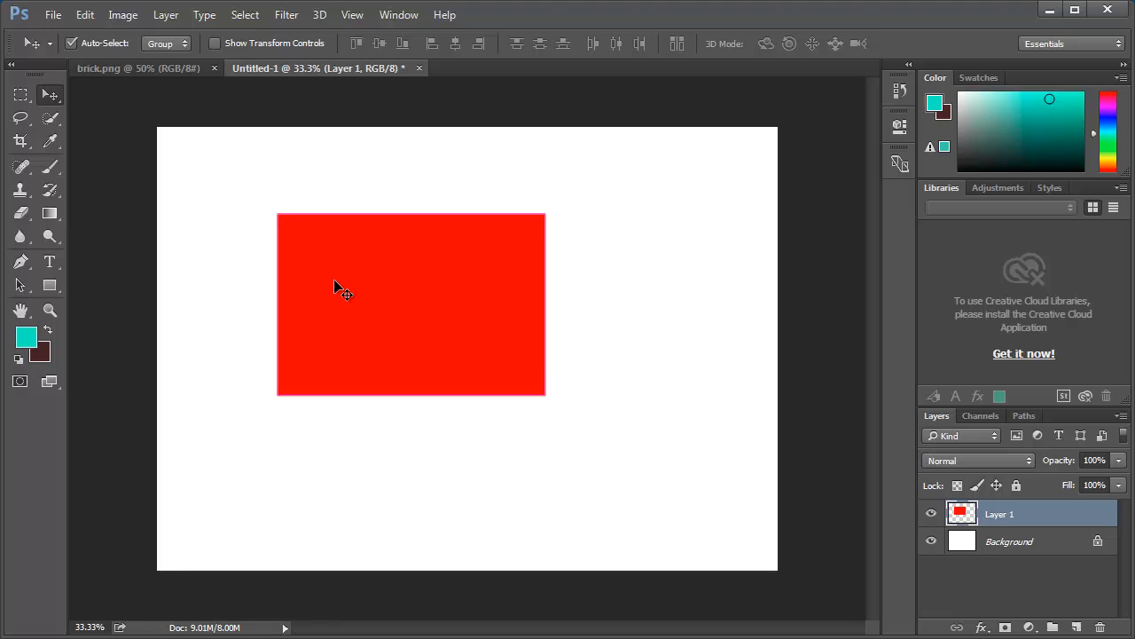
{"action": "key", "text": "ctrl+t"}
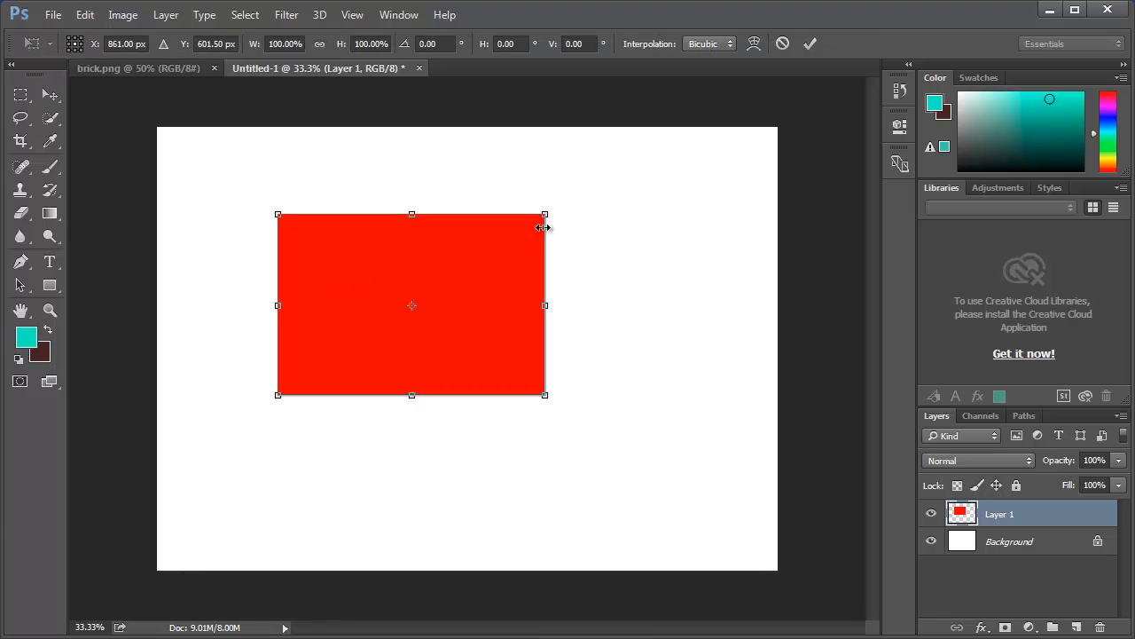
{"action": "left_click_drag", "start_coordinate": [542, 227], "coordinate": [244, 159]}
{"action": "key", "text": "Return"}
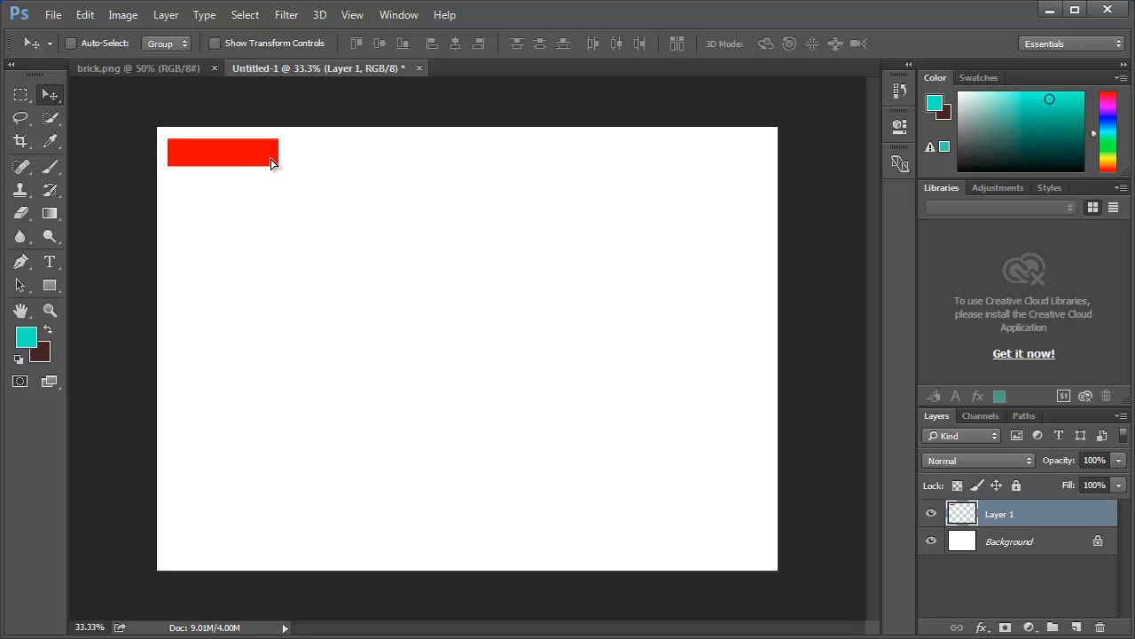
Step: Duplicate the brick into an evenly spaced row of five and repeat the row down the canvas for twelve rows
{"action": "left_click_drag", "start_coordinate": [244, 162], "coordinate": [596, 169]}
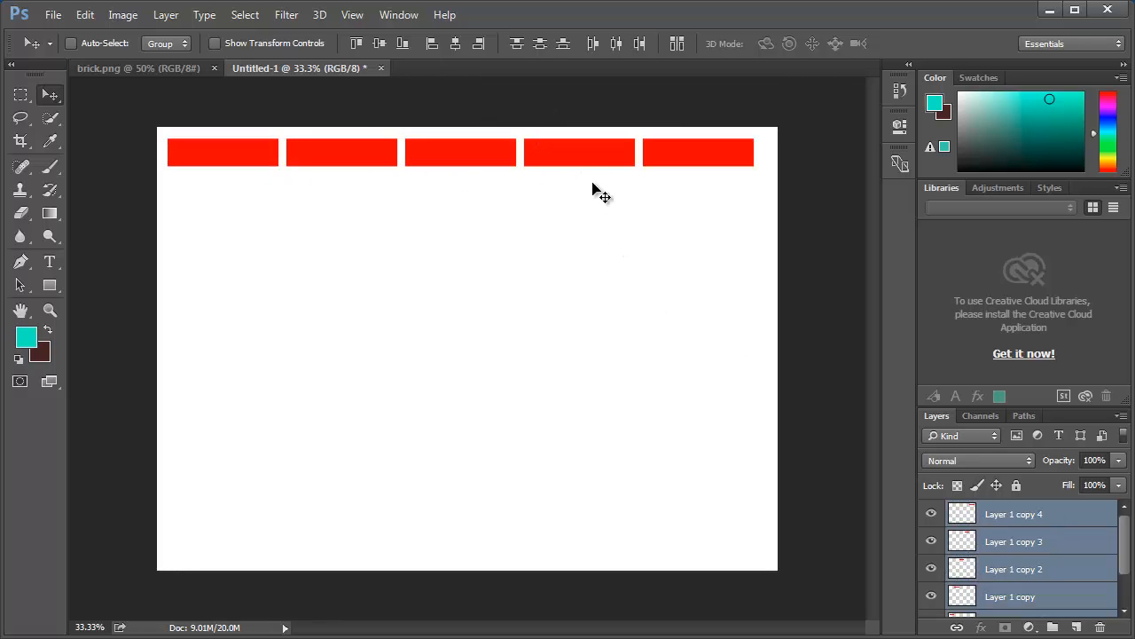
{"action": "left_click_drag", "start_coordinate": [585, 169], "coordinate": [565, 296]}
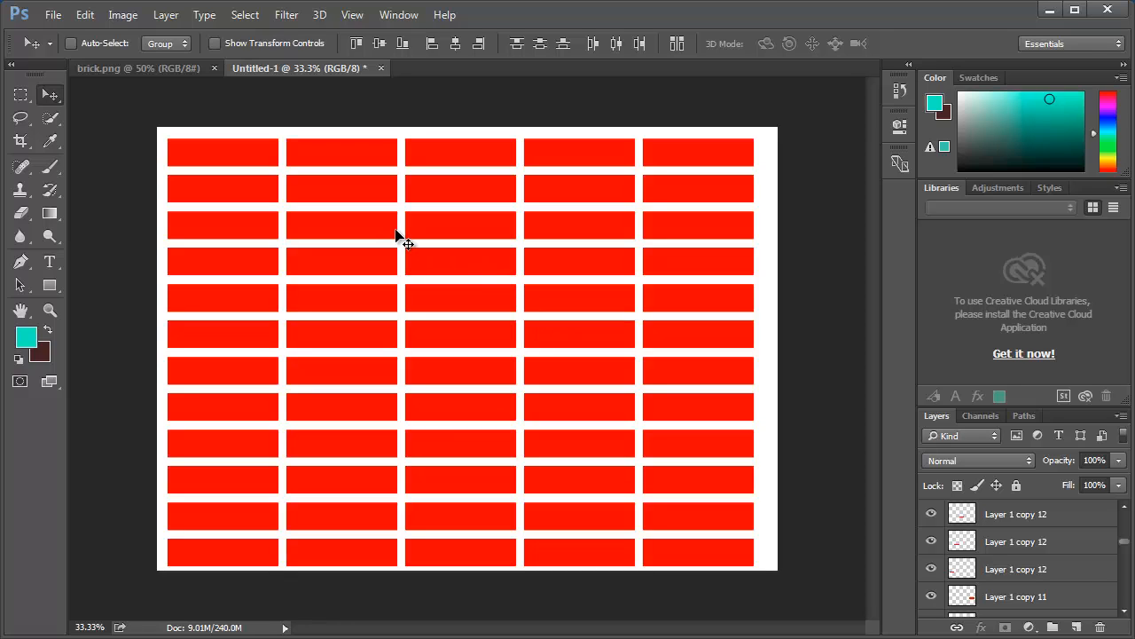
Step: Turn on Auto-Select for the Move tool and set it to Layer
{"action": "left_click", "coordinate": [92, 44]}
{"action": "left_click", "coordinate": [176, 46]}
{"action": "left_click", "coordinate": [170, 65]}
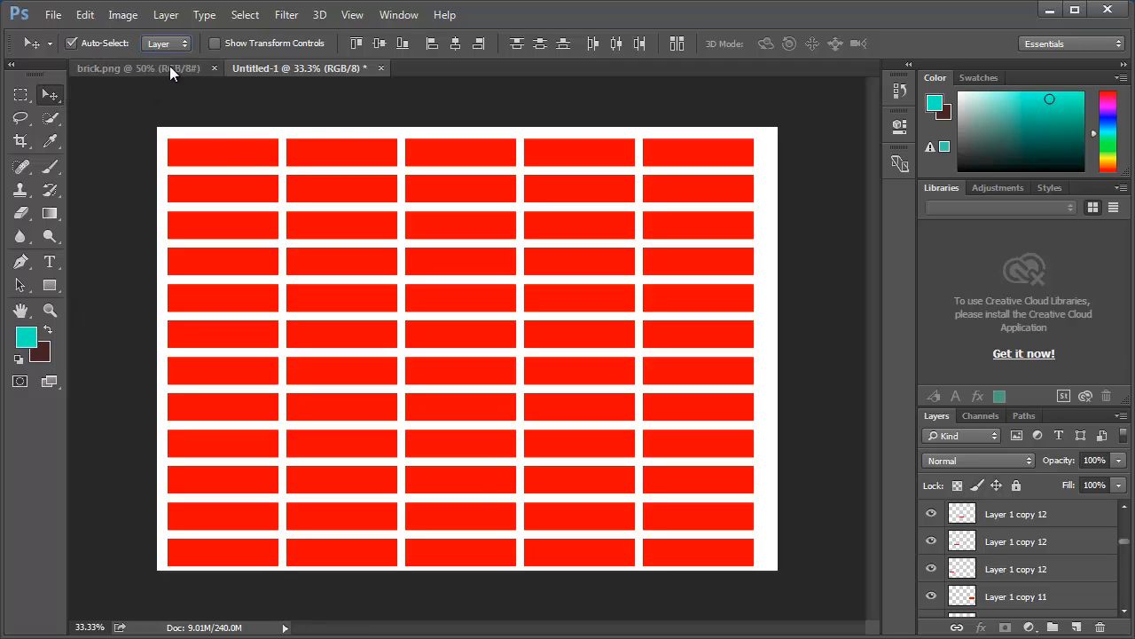
Step: Select individual bricks across the grid and examine which layer each one belongs to
{"action": "left_click", "coordinate": [227, 153]}
{"action": "left_click", "coordinate": [329, 209]}
{"action": "left_click", "coordinate": [336, 219]}
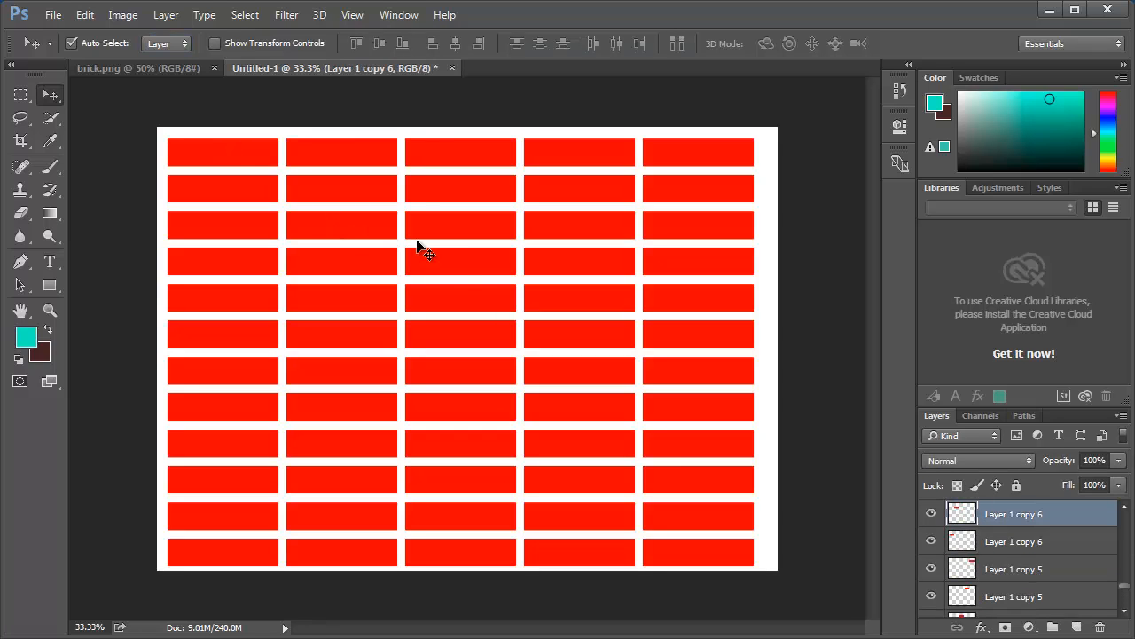
{"action": "left_click", "coordinate": [440, 243]}
{"action": "left_click", "coordinate": [450, 269]}
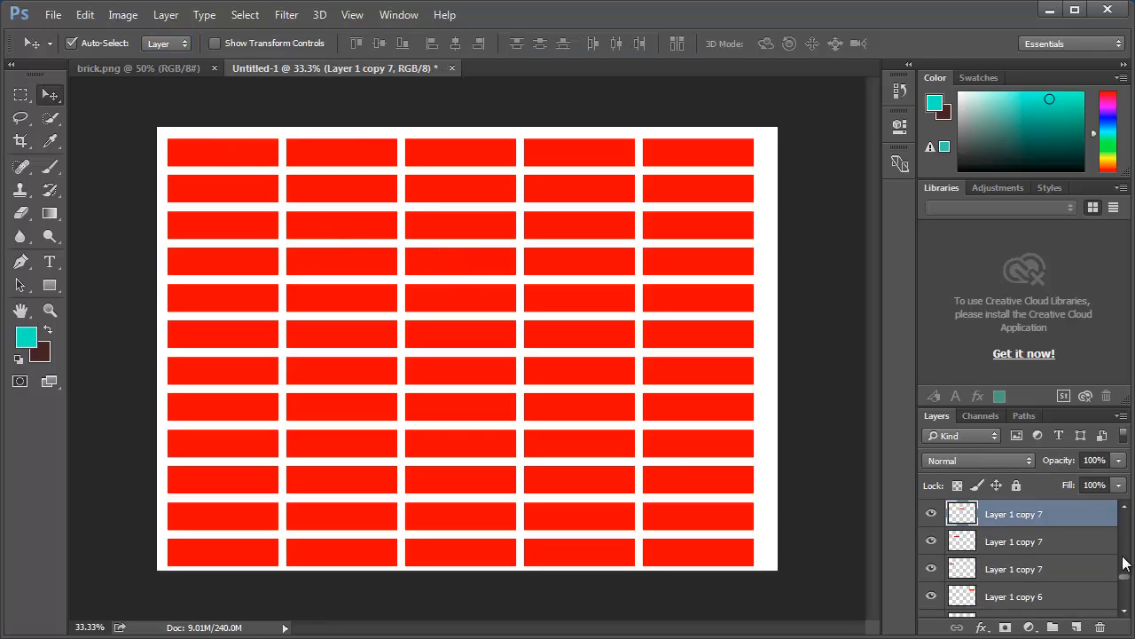
{"action": "left_click", "coordinate": [1050, 546]}
{"action": "scroll", "coordinate": [1039, 552], "scroll_direction": "down", "scroll_amount": 1}
{"action": "left_click", "coordinate": [1040, 552]}
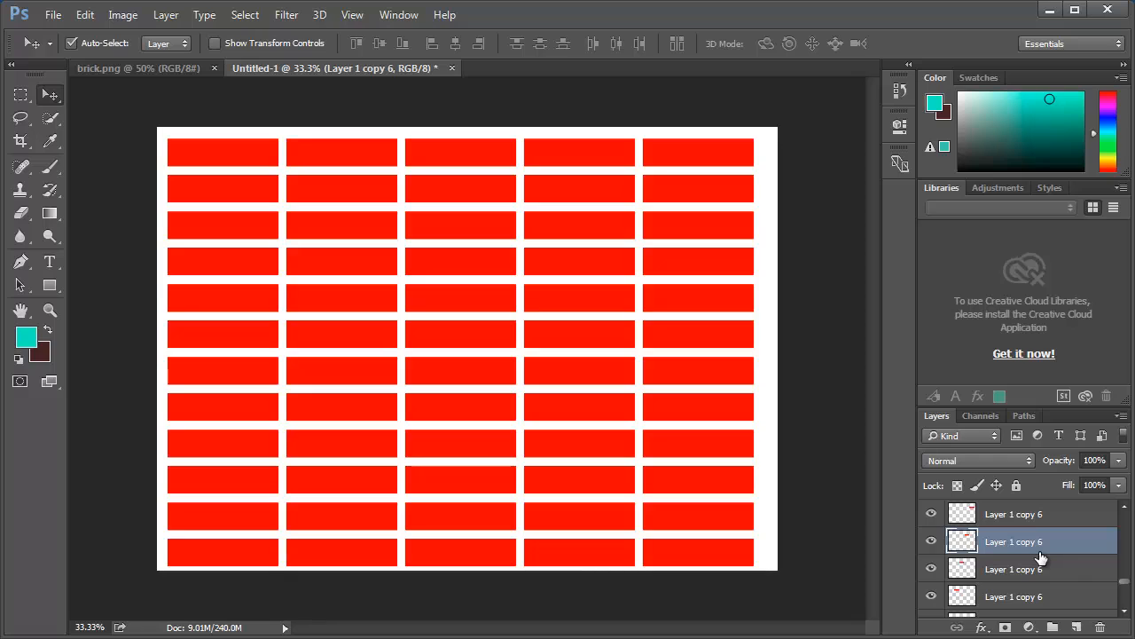
{"action": "left_click", "coordinate": [587, 330]}
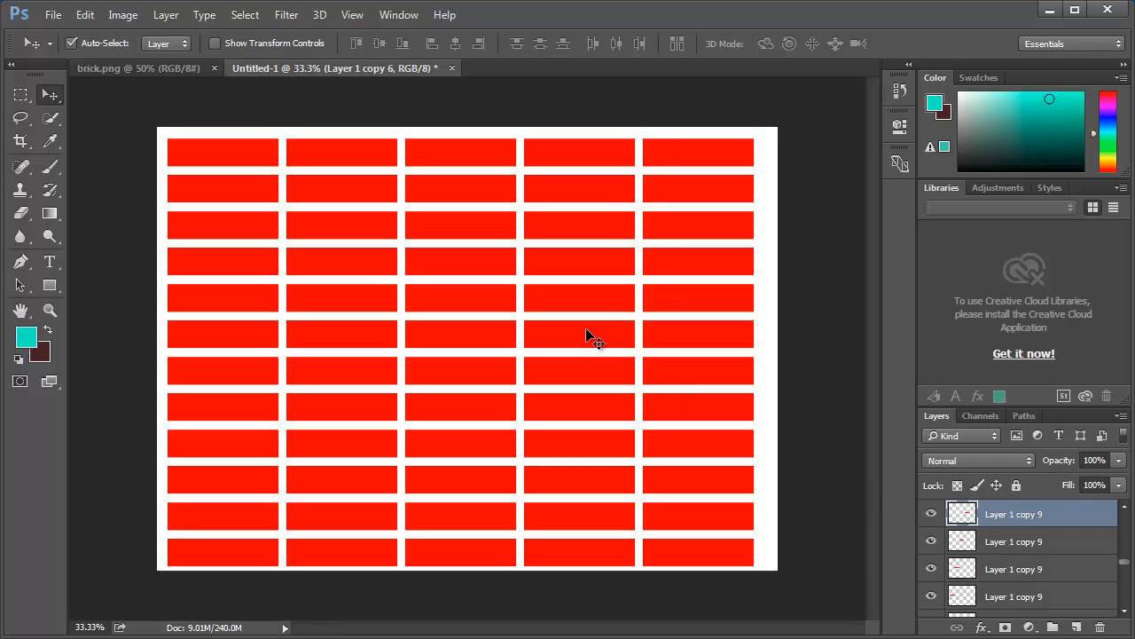
{"action": "left_click", "coordinate": [519, 269]}
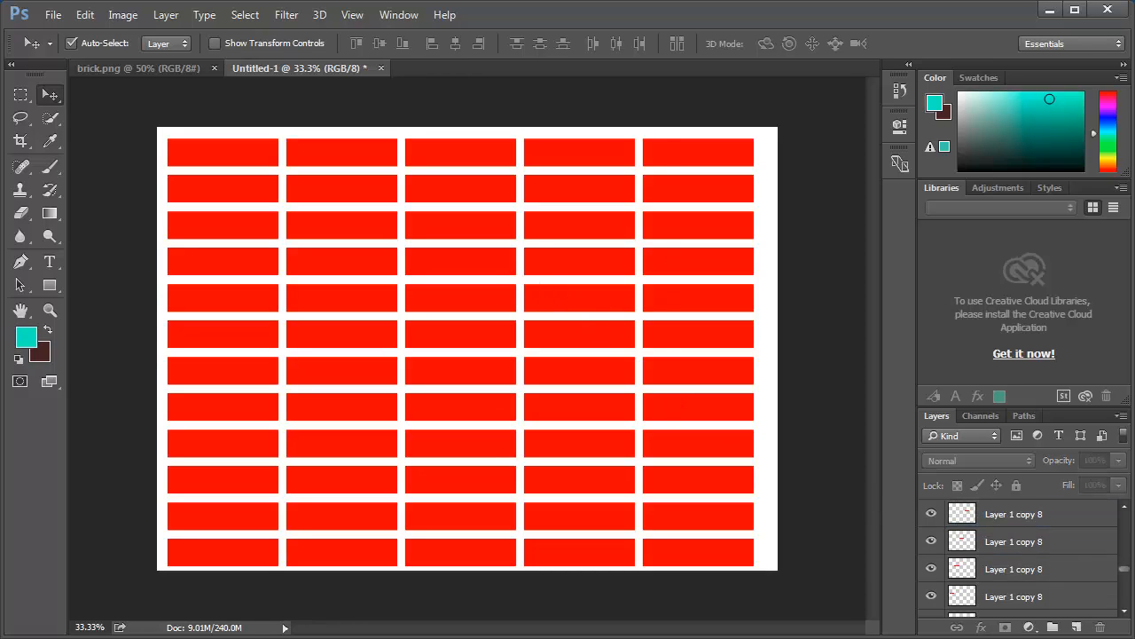
Step: Select all the brick layers above the Background and merge them into one layer
{"action": "left_click_drag", "start_coordinate": [1126, 568], "coordinate": [1124, 605]}
{"action": "left_click", "coordinate": [1091, 510]}
{"action": "left_click", "coordinate": [1059, 584], "text": "shift"}
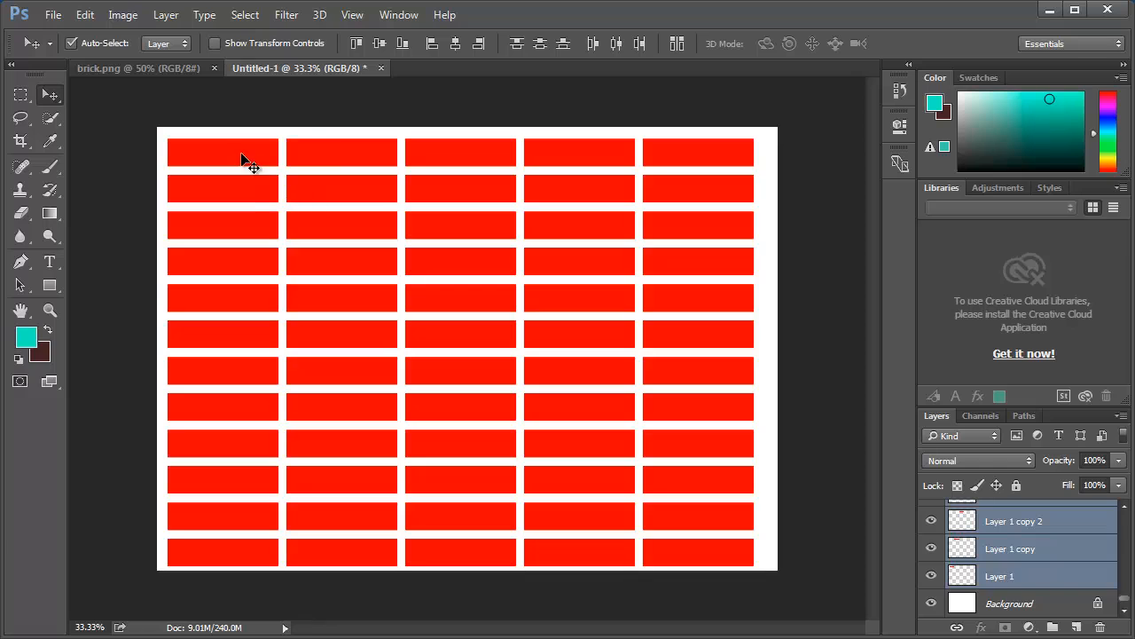
{"action": "left_click", "coordinate": [166, 15]}
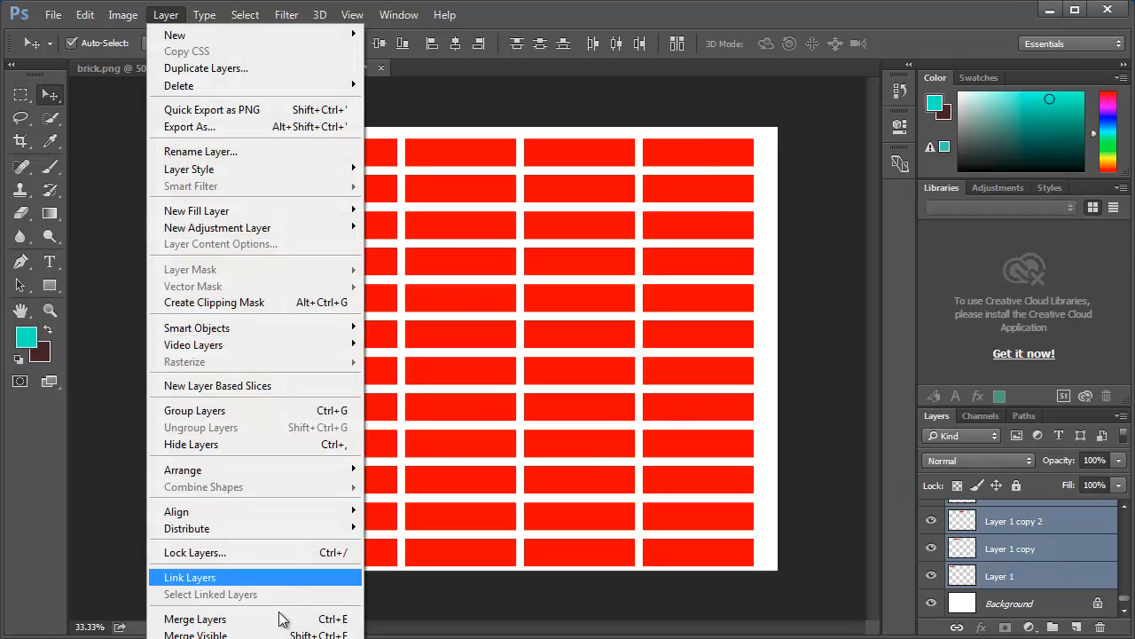
{"action": "left_click", "coordinate": [325, 626]}
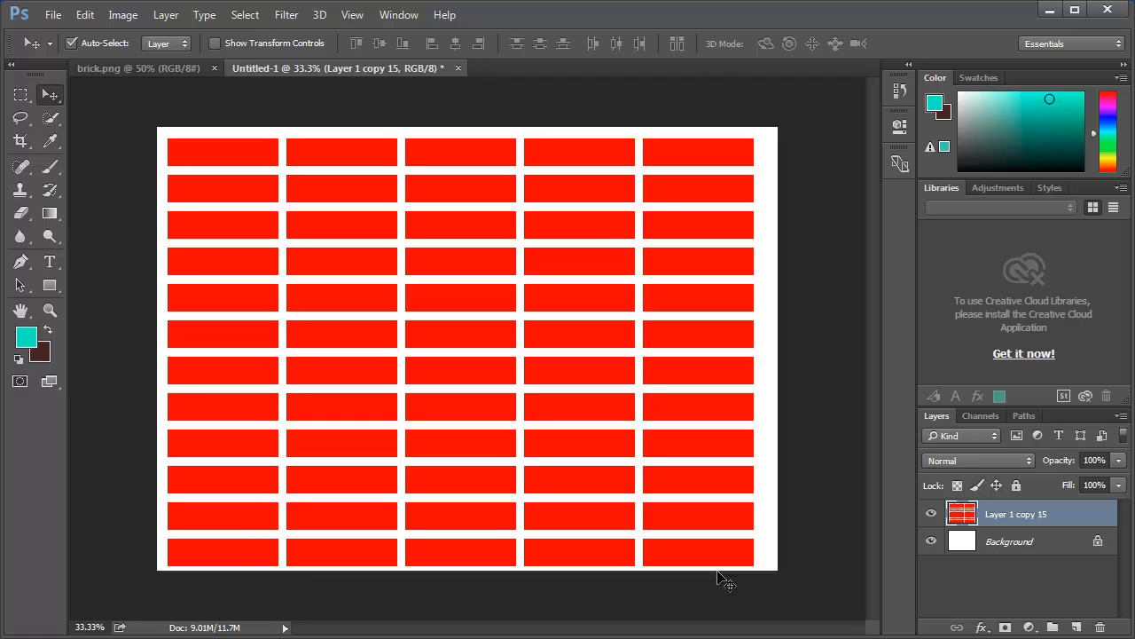
Step: Reposition the merged brick grid so it sits centered on the canvas
{"action": "left_click_drag", "start_coordinate": [669, 406], "coordinate": [697, 414]}
{"action": "key", "text": "ctrl+z"}
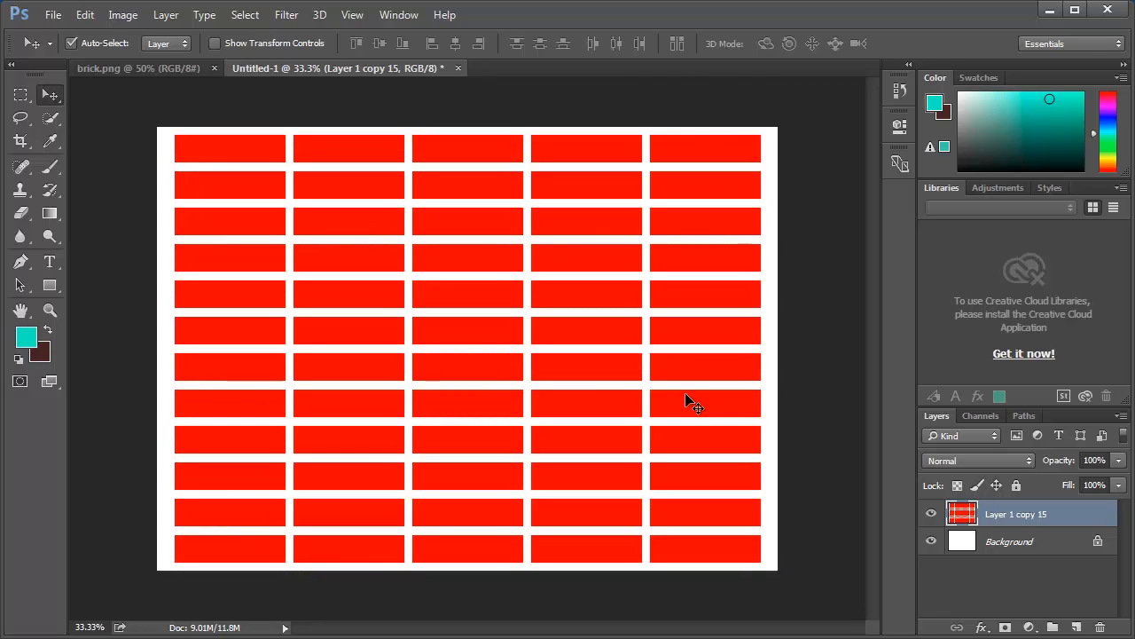
{"action": "mouse_move", "coordinate": [666, 385]}
{"action": "left_mouse_down"}
{"action": "mouse_move", "coordinate": [676, 391]}
{"action": "mouse_move", "coordinate": [667, 381]}
{"action": "left_mouse_up"}
Step: Warp the merged brick grid, bending its upper and lower edges inward and bulging its sides outward, and apply the transformation
{"action": "key", "text": "ctrl+t"}
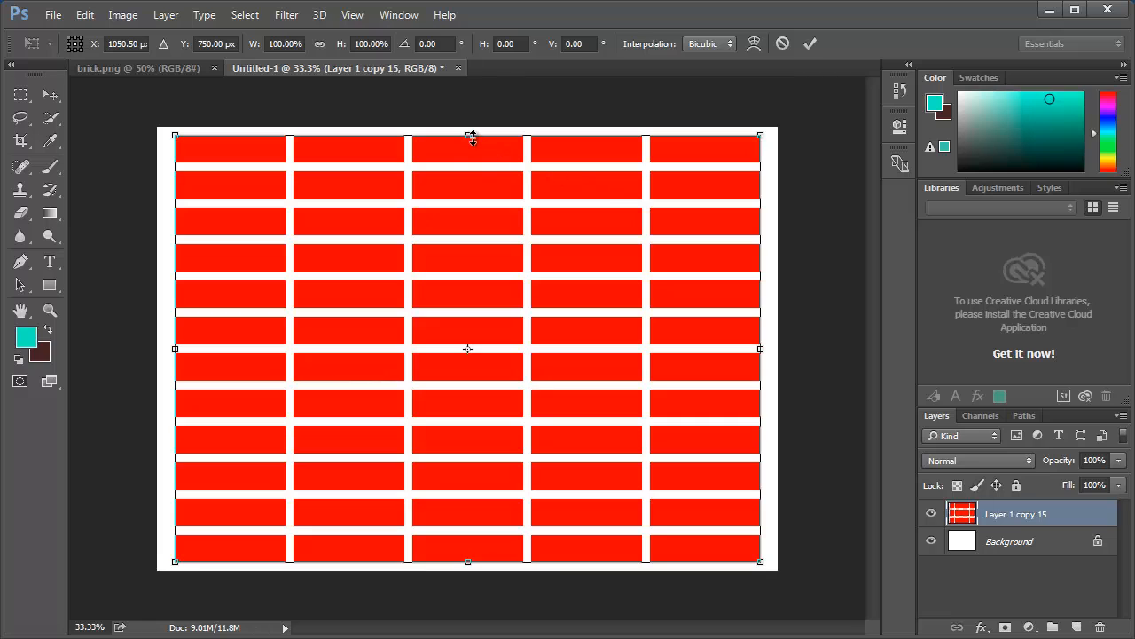
{"action": "right_click", "coordinate": [478, 167]}
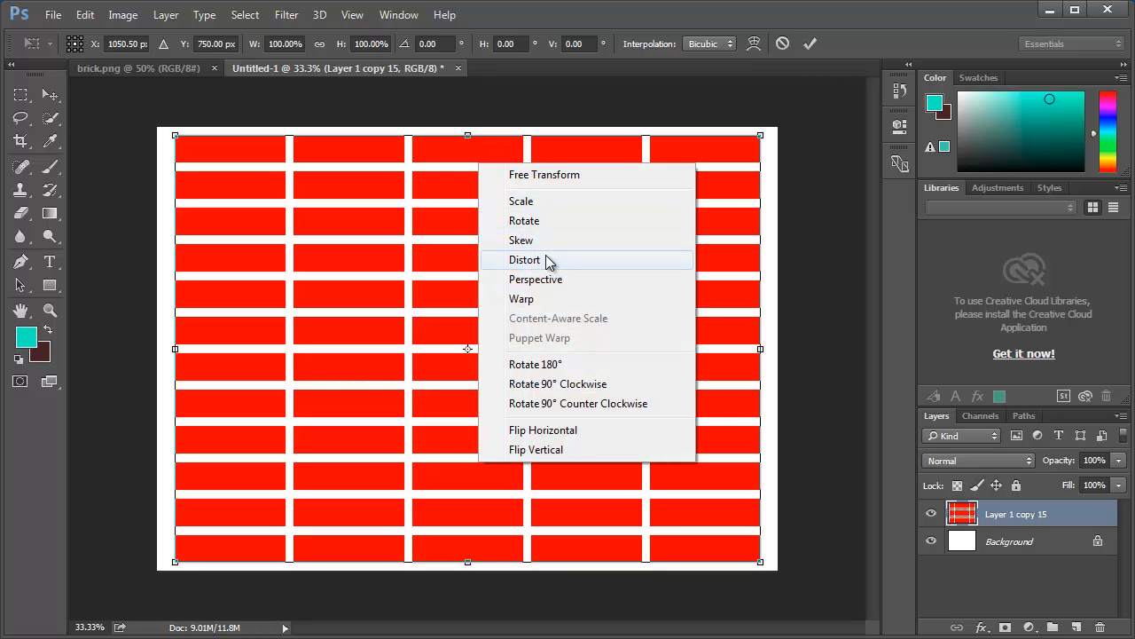
{"action": "left_click", "coordinate": [549, 300]}
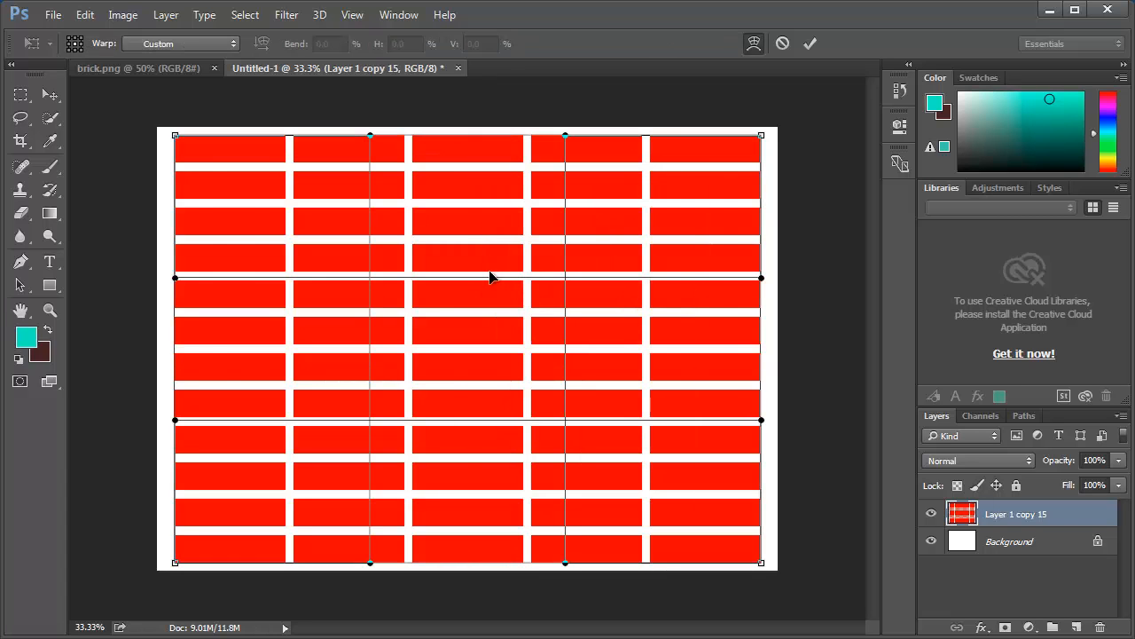
{"action": "left_click_drag", "start_coordinate": [490, 276], "coordinate": [491, 355]}
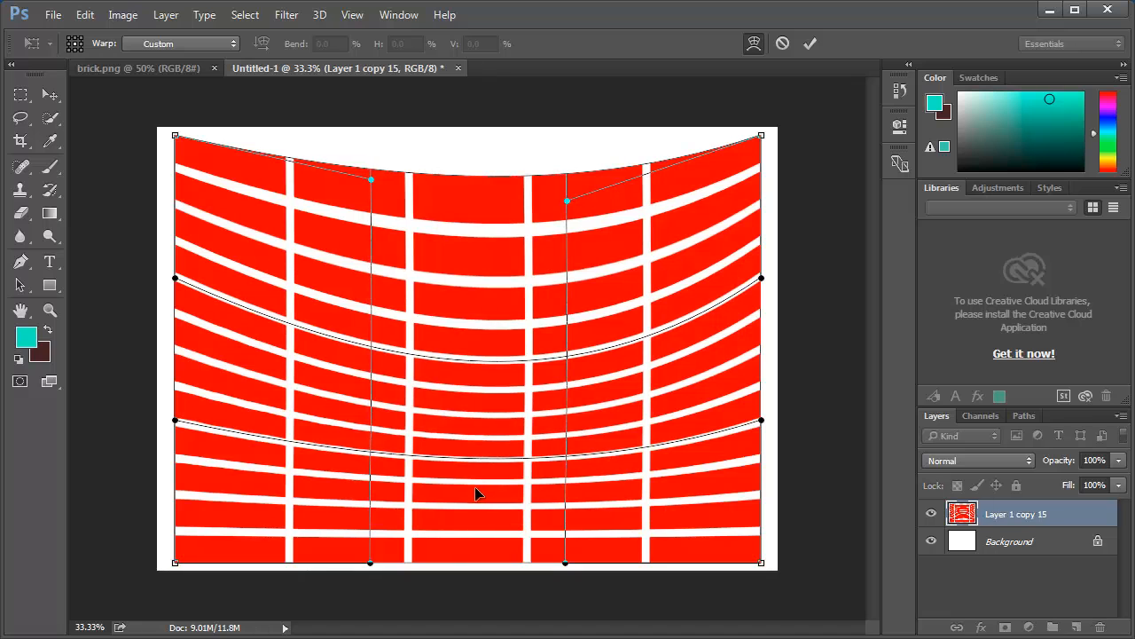
{"action": "left_click_drag", "start_coordinate": [482, 471], "coordinate": [478, 419]}
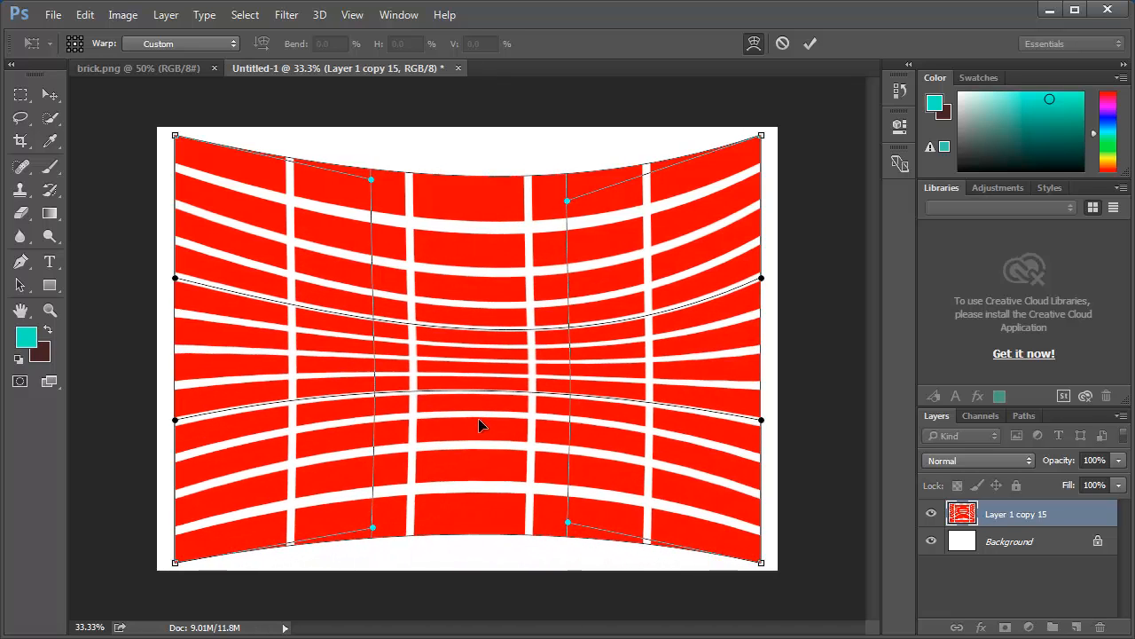
{"action": "left_click_drag", "start_coordinate": [705, 359], "coordinate": [173, 260]}
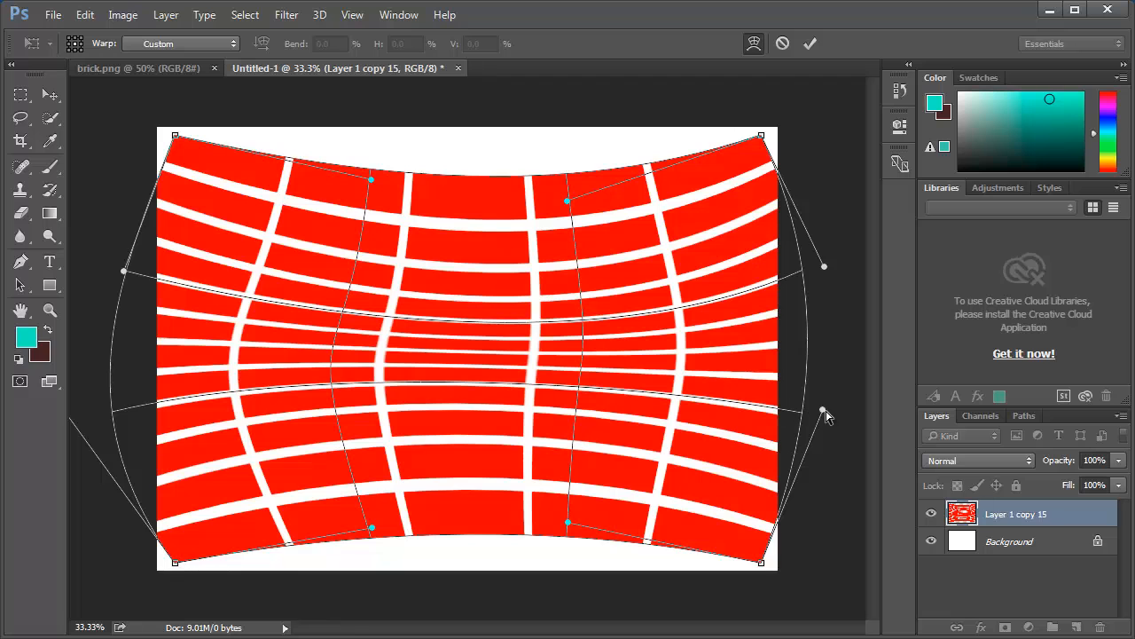
{"action": "mouse_move", "coordinate": [824, 410]}
{"action": "left_mouse_down"}
{"action": "mouse_move", "coordinate": [717, 377]}
{"action": "mouse_move", "coordinate": [672, 337]}
{"action": "mouse_move", "coordinate": [769, 405]}
{"action": "mouse_move", "coordinate": [778, 452]}
{"action": "mouse_move", "coordinate": [822, 418]}
{"action": "left_mouse_up"}
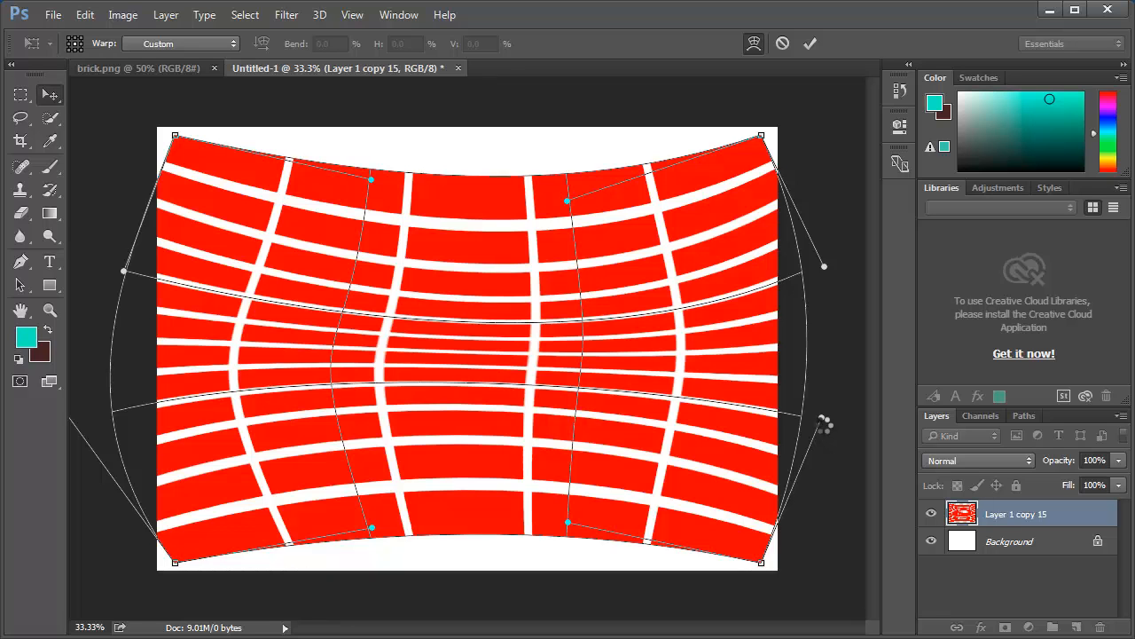
{"action": "left_click", "coordinate": [810, 43]}
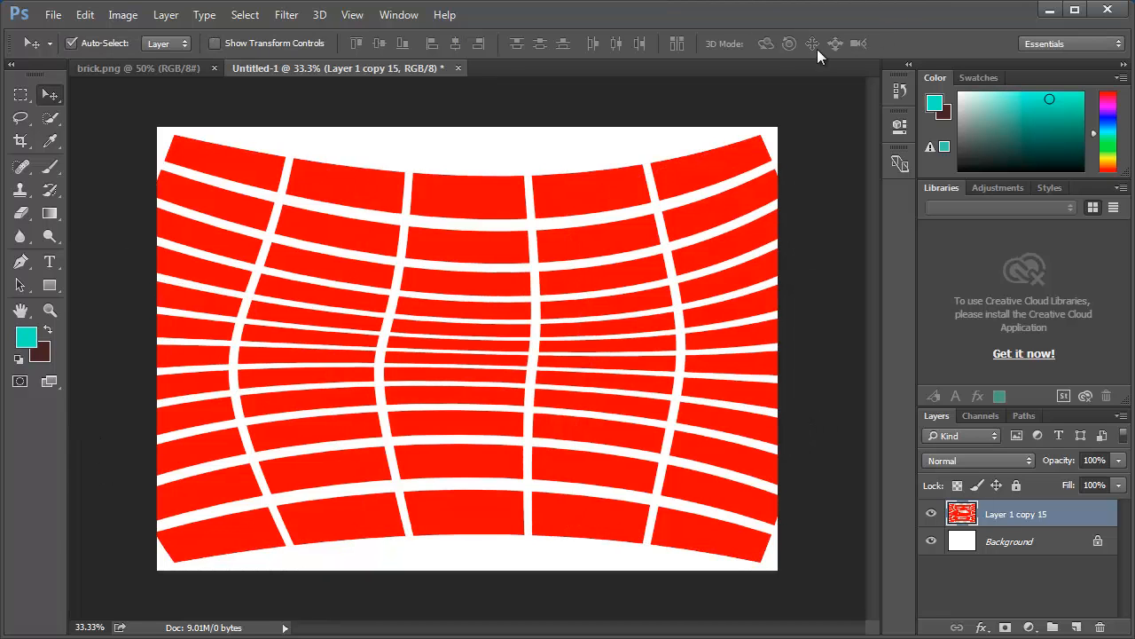
Step: Create a new 7 × 5 inch, 300 pixels/inch RGB document with white background and make a rectangular selection in its upper-left area
{"action": "left_click", "coordinate": [52, 16]}
{"action": "left_click", "coordinate": [56, 32]}
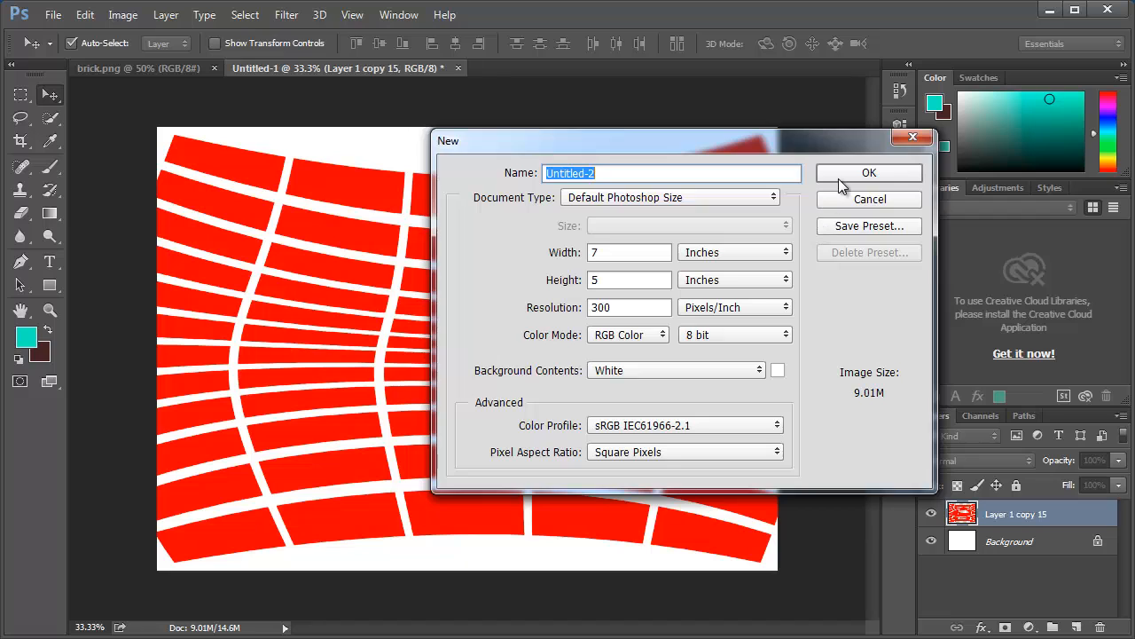
{"action": "left_click", "coordinate": [840, 176]}
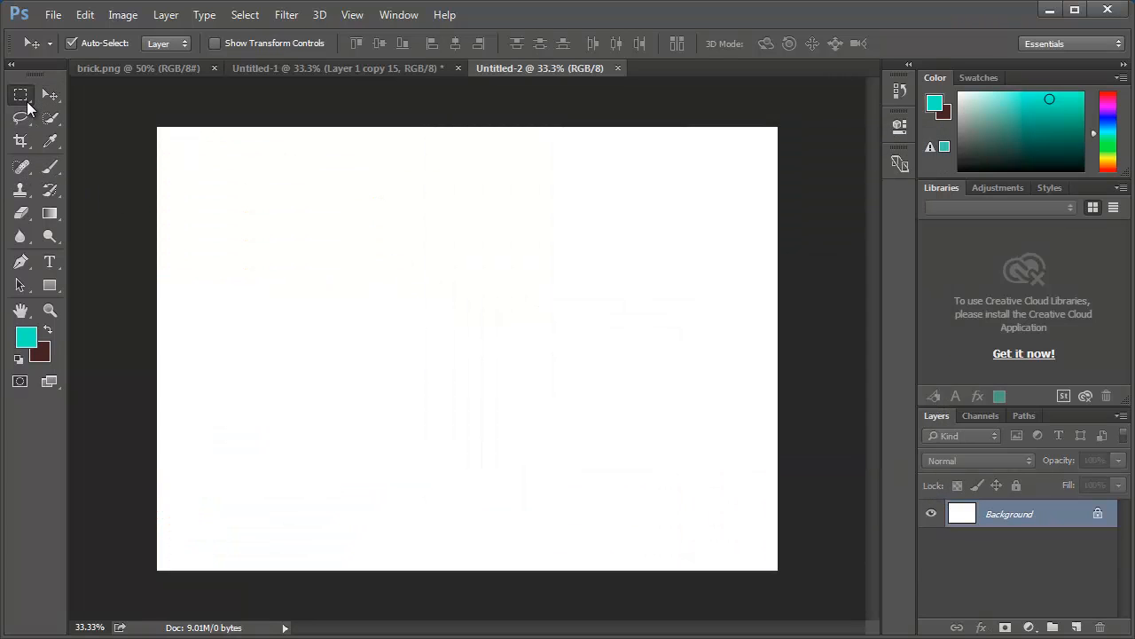
{"action": "left_click", "coordinate": [27, 107]}
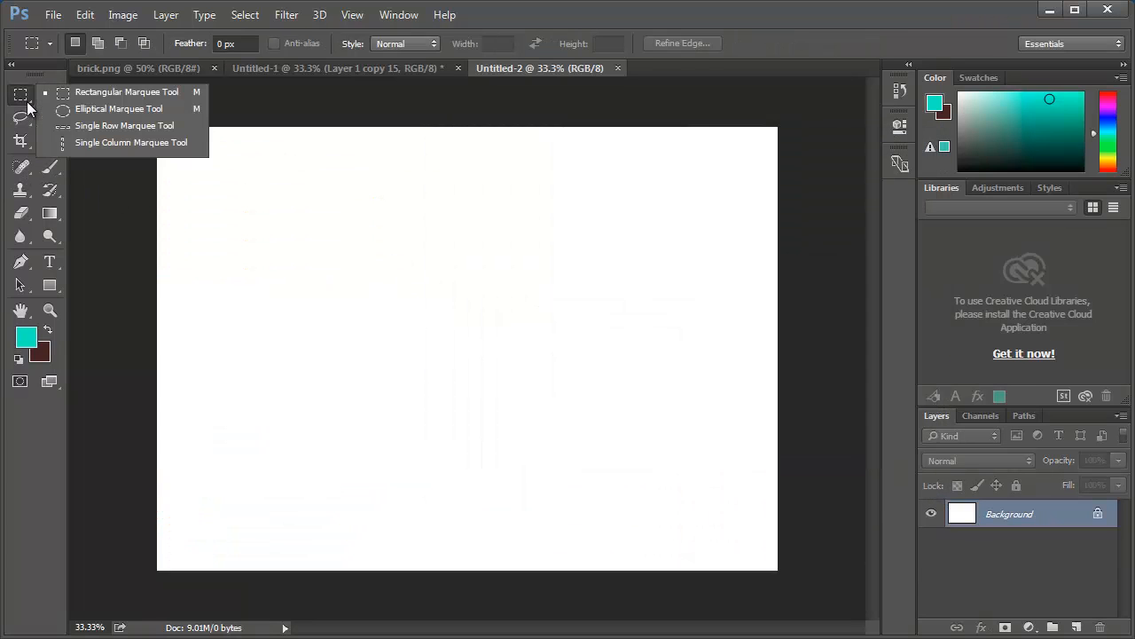
{"action": "left_click", "coordinate": [95, 92]}
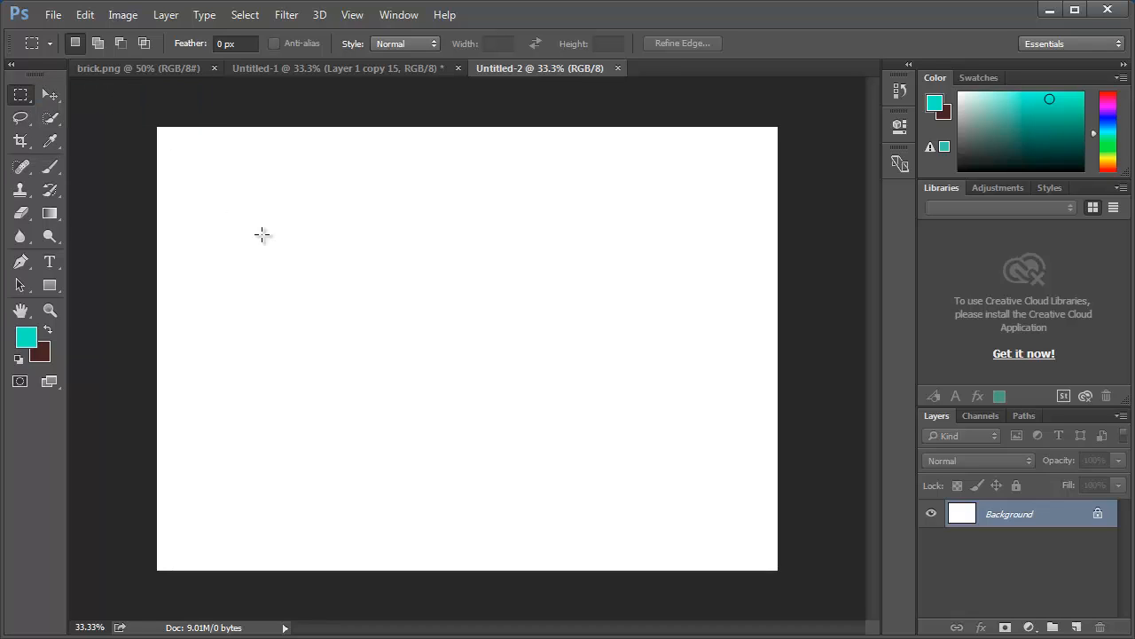
{"action": "left_click_drag", "start_coordinate": [254, 217], "coordinate": [437, 330]}
Step: Draw elliptical selections at different places on the blank canvas, constraining the final one to a perfect circle in the upper-left area
{"action": "right_click", "coordinate": [26, 105]}
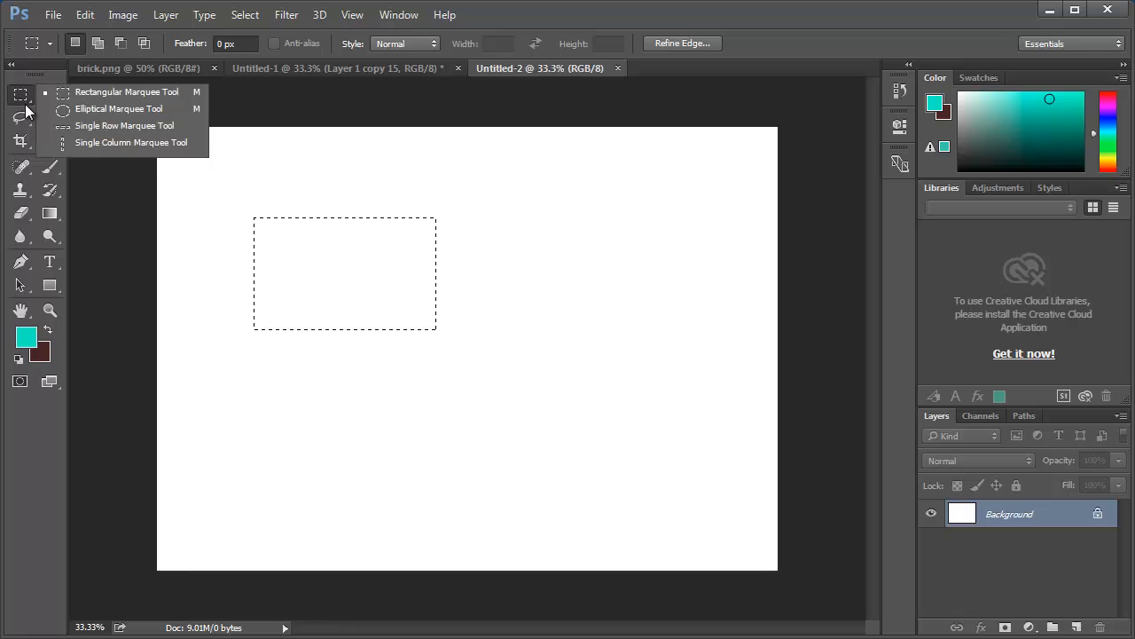
{"action": "left_click", "coordinate": [83, 110]}
{"action": "left_click_drag", "start_coordinate": [509, 266], "coordinate": [665, 417]}
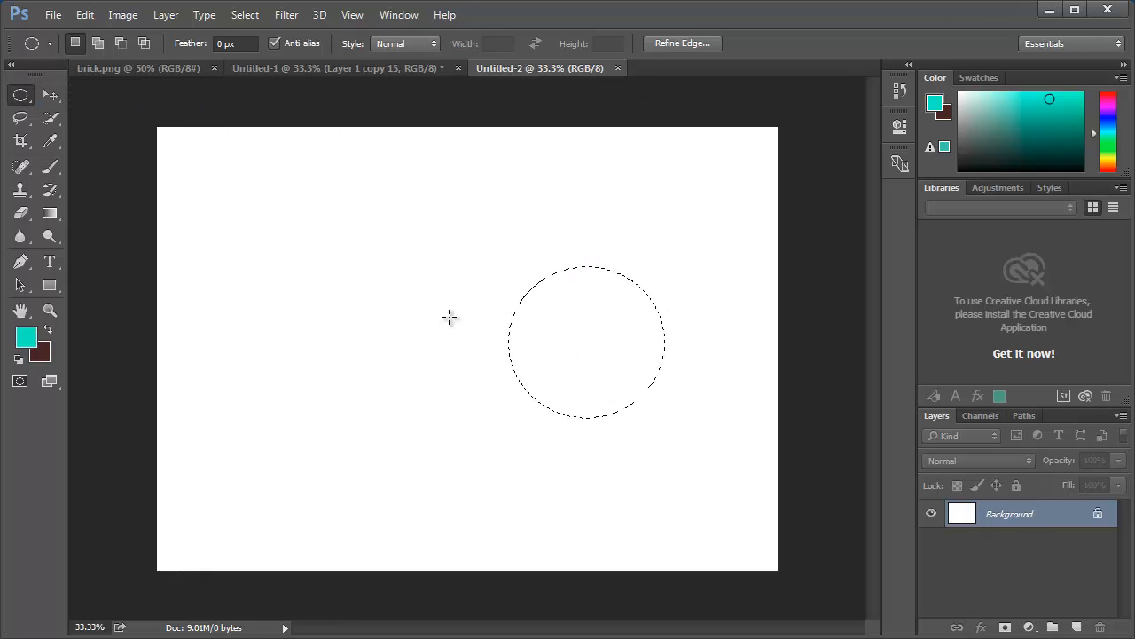
{"action": "key", "text": "shift"}
{"action": "left_click_drag", "start_coordinate": [337, 229], "coordinate": [489, 402]}
{"action": "left_click_drag", "start_coordinate": [494, 408], "coordinate": [494, 408]}
{"action": "left_click_drag", "start_coordinate": [223, 181], "coordinate": [379, 321]}
Step: Try the Single Row and Single Column Marquee tools on the blank canvas and close the document
{"action": "left_click", "coordinate": [21, 95]}
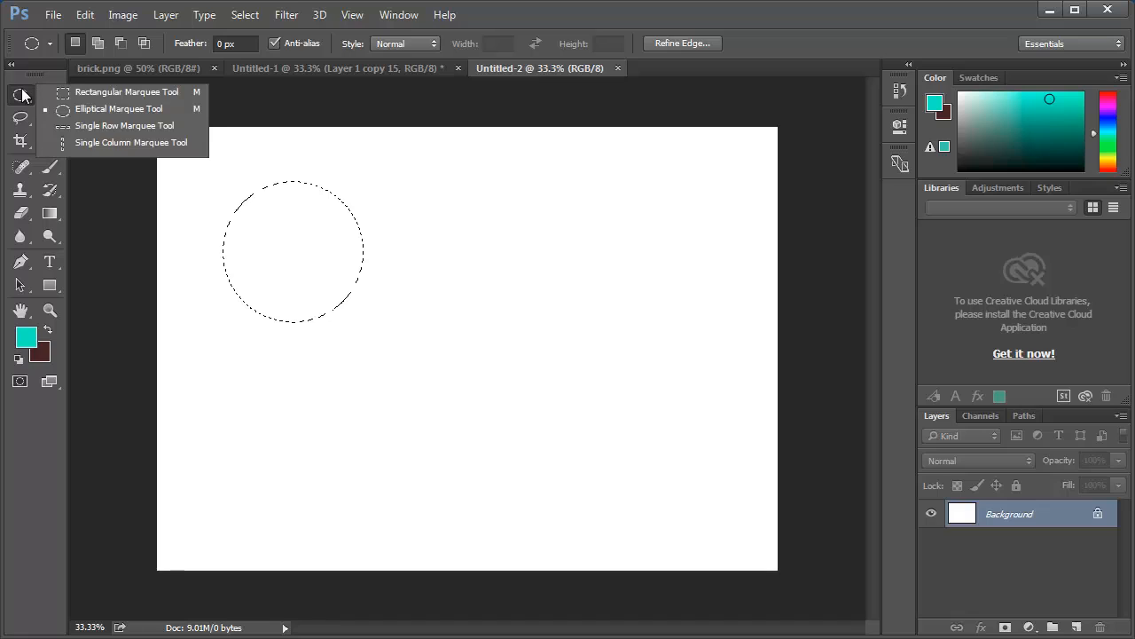
{"action": "left_click", "coordinate": [124, 125]}
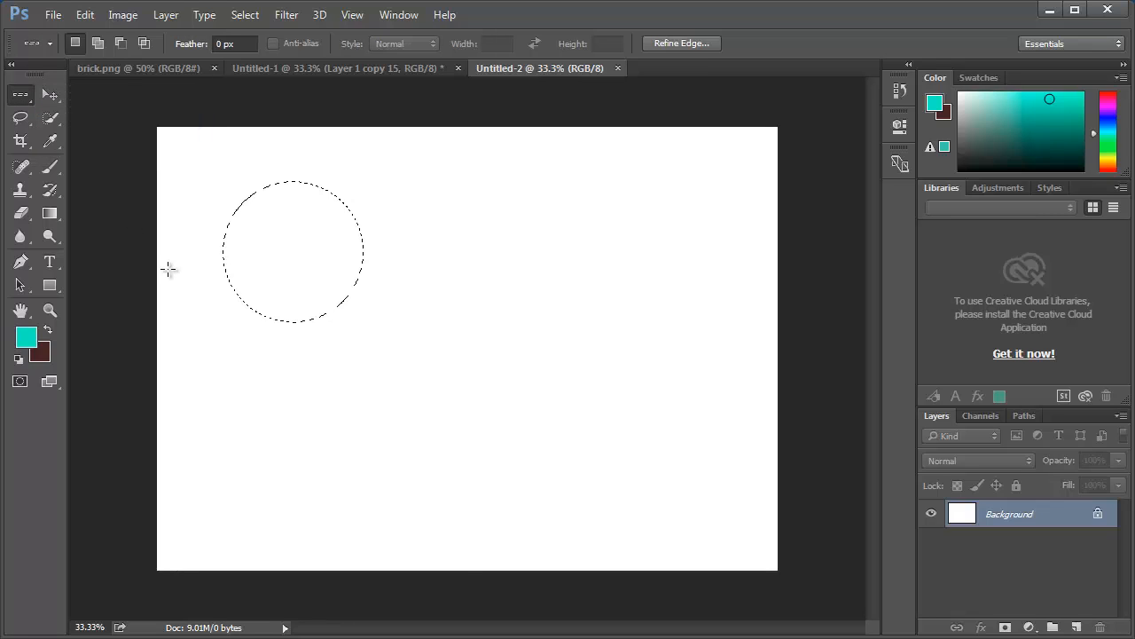
{"action": "left_click", "coordinate": [191, 327]}
{"action": "left_click", "coordinate": [20, 103]}
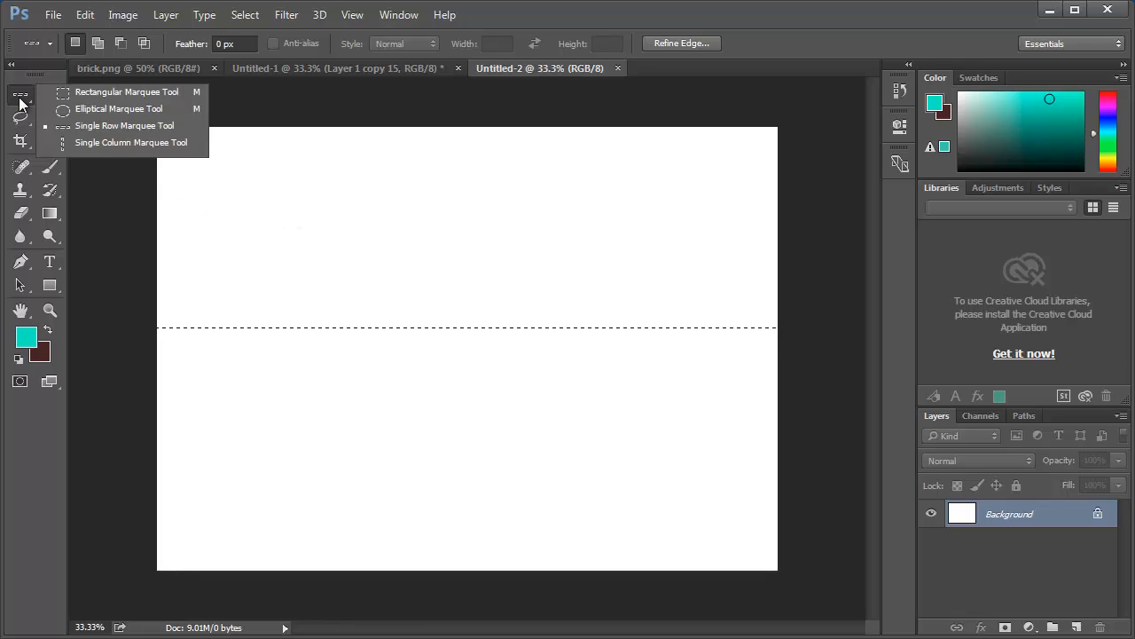
{"action": "left_click", "coordinate": [95, 145]}
{"action": "left_click", "coordinate": [434, 244]}
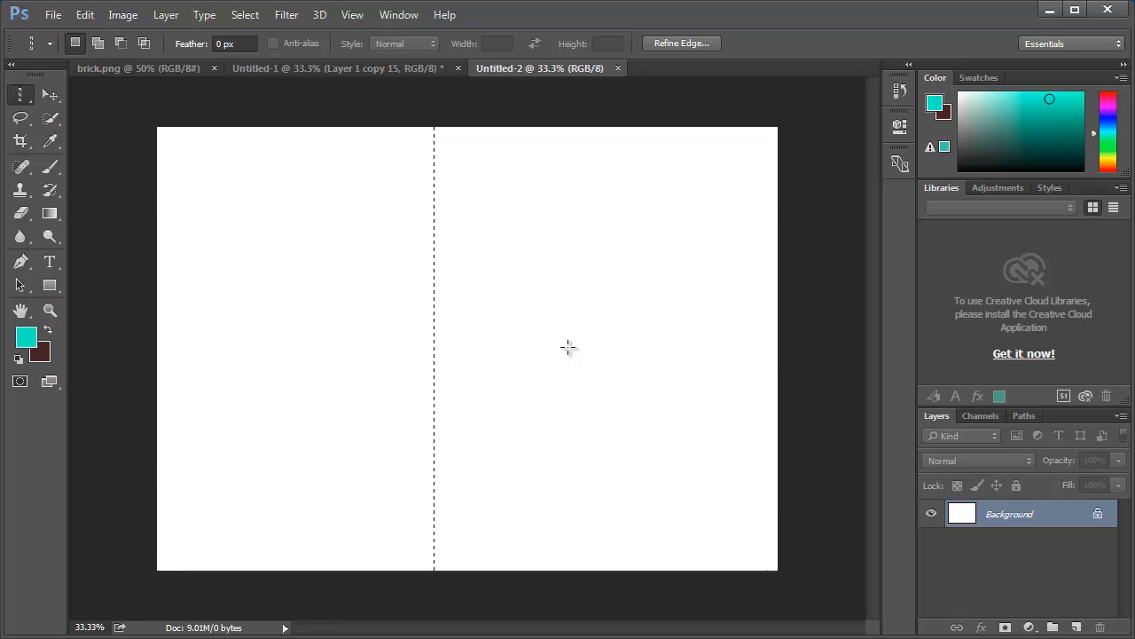
{"action": "key", "text": "ctrl+w"}
Step: Create a new 7 × 5 inch, 300 pixels/inch document with white background and fill a new layer with the turquoise foreground color
{"action": "left_click", "coordinate": [50, 15]}
{"action": "left_click", "coordinate": [51, 32]}
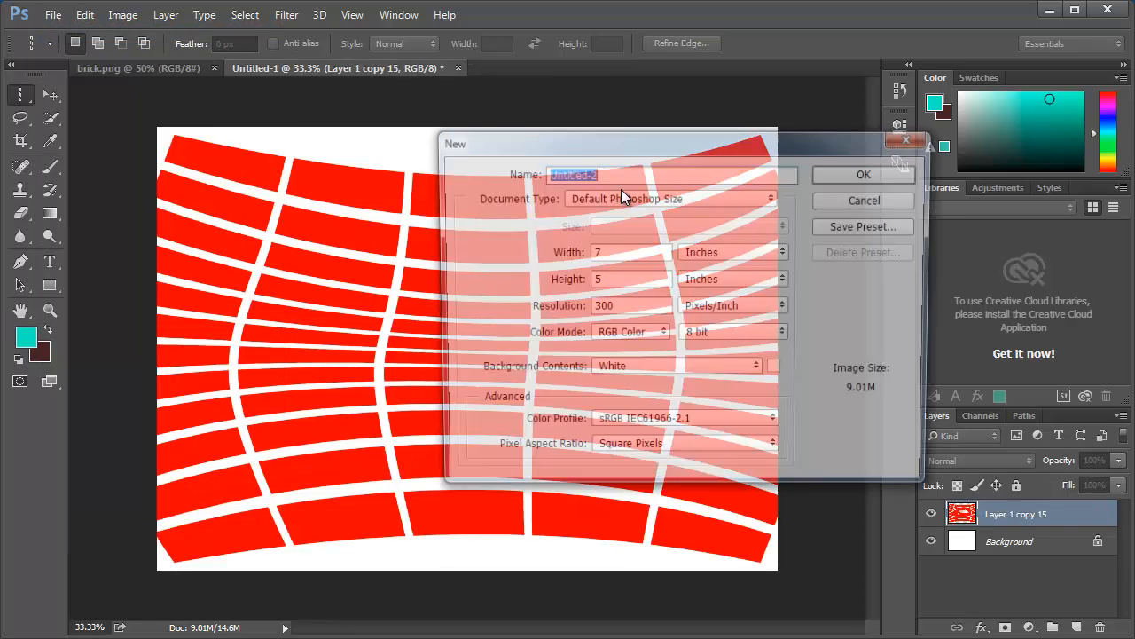
{"action": "left_click", "coordinate": [868, 173]}
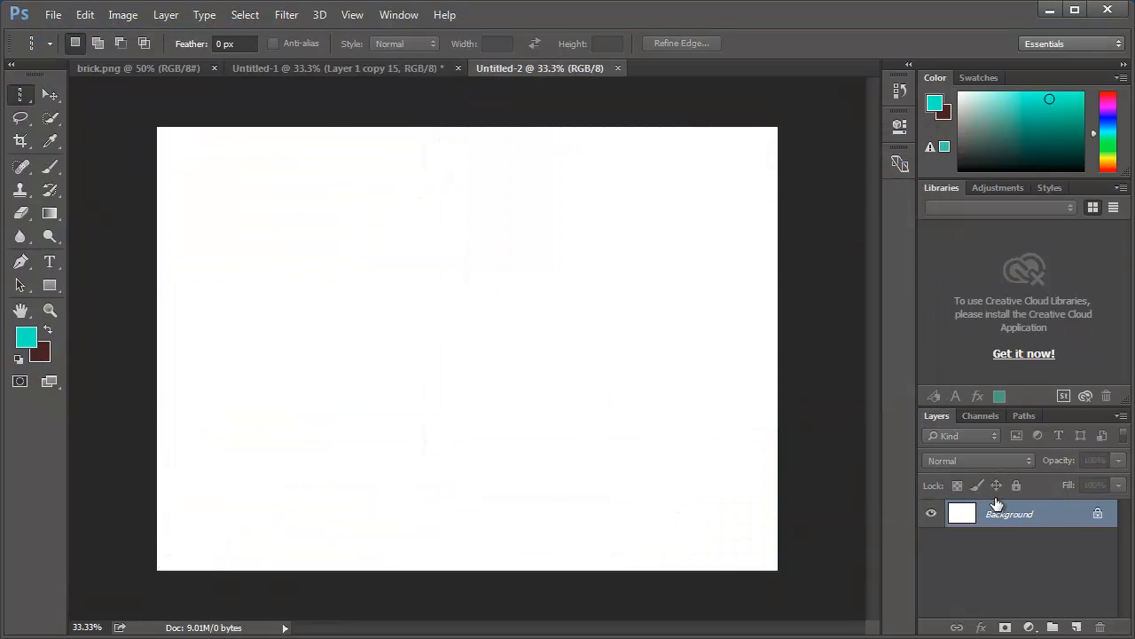
{"action": "left_click", "coordinate": [1076, 627]}
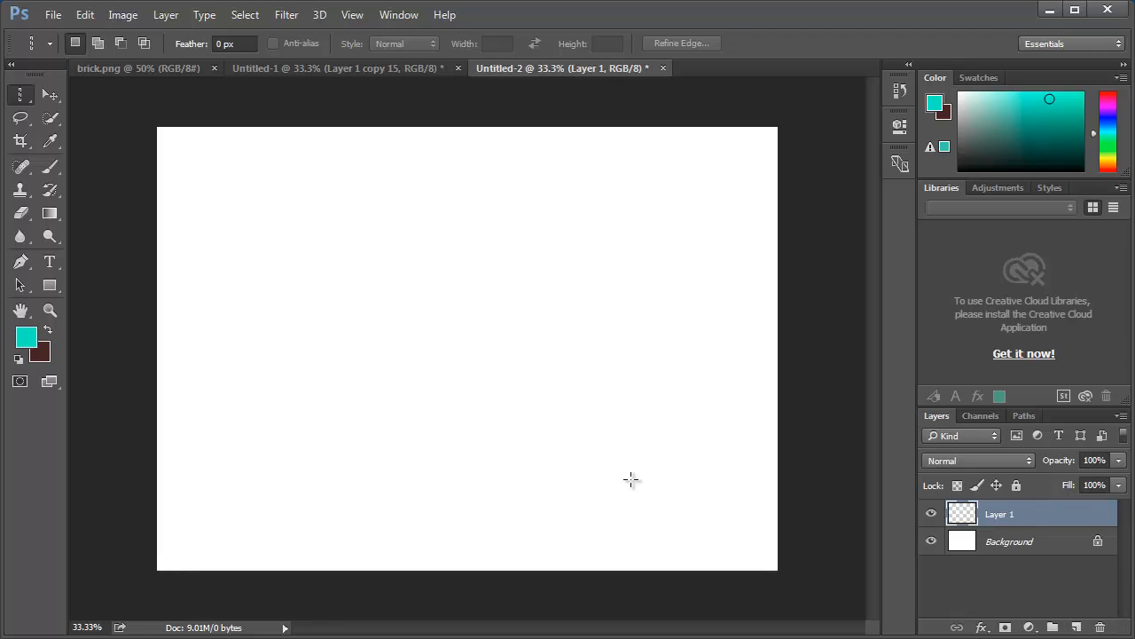
{"action": "key", "text": "alt+BackSpace"}
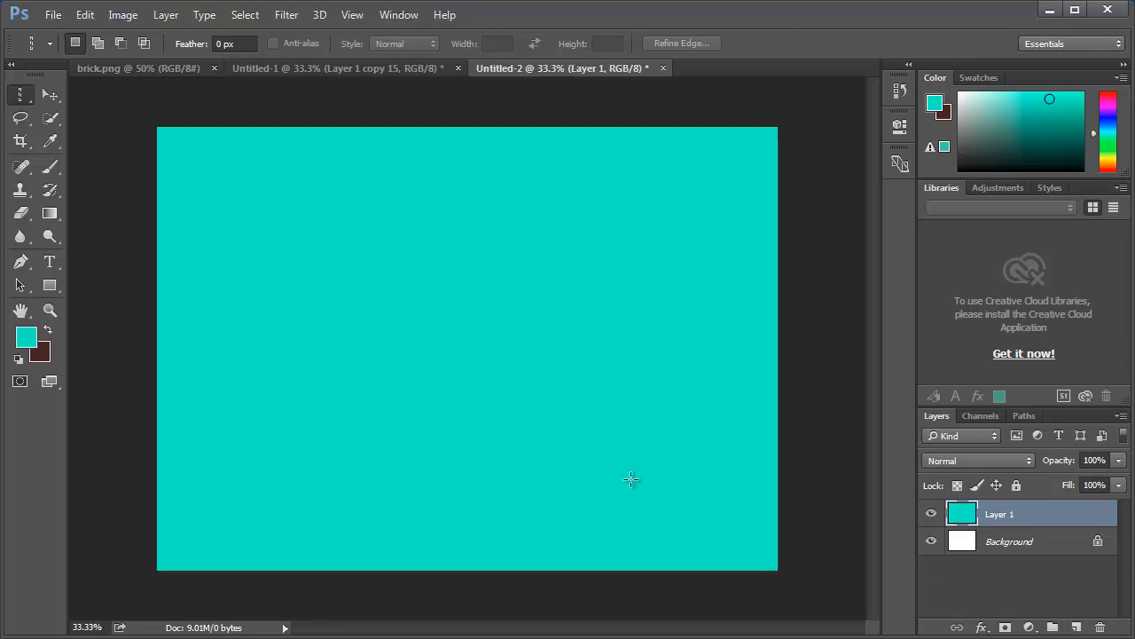
Step: Try deleting a rectangular selection from the turquoise layer and undo the deletion
{"action": "left_click", "coordinate": [20, 117]}
{"action": "left_click", "coordinate": [22, 95]}
{"action": "left_click_drag", "start_coordinate": [299, 231], "coordinate": [464, 370]}
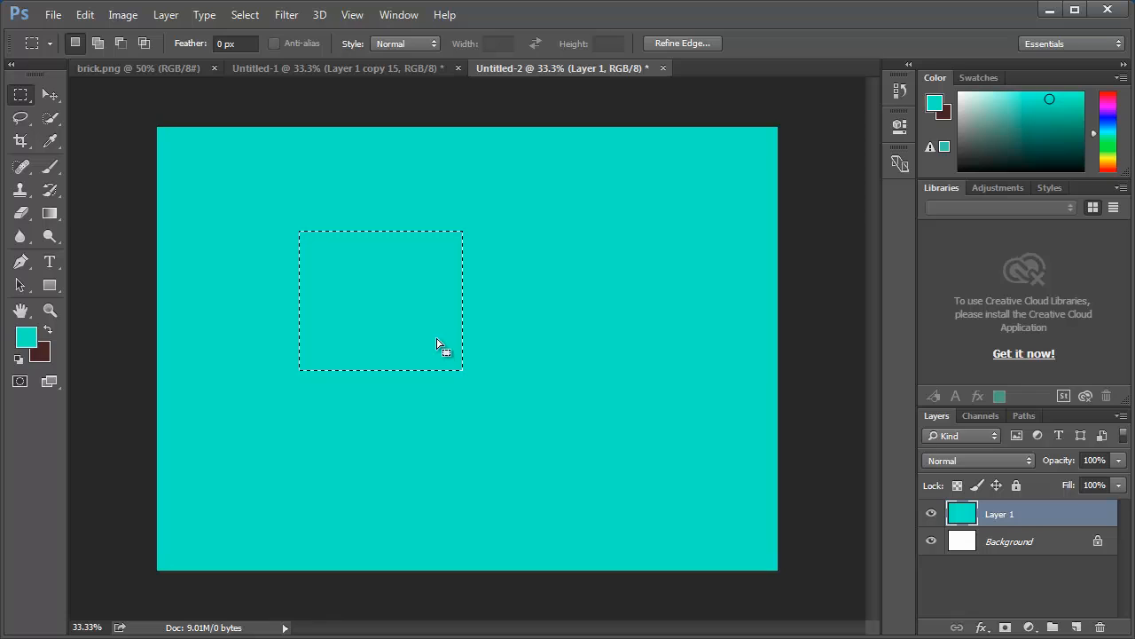
{"action": "key", "text": "Delete"}
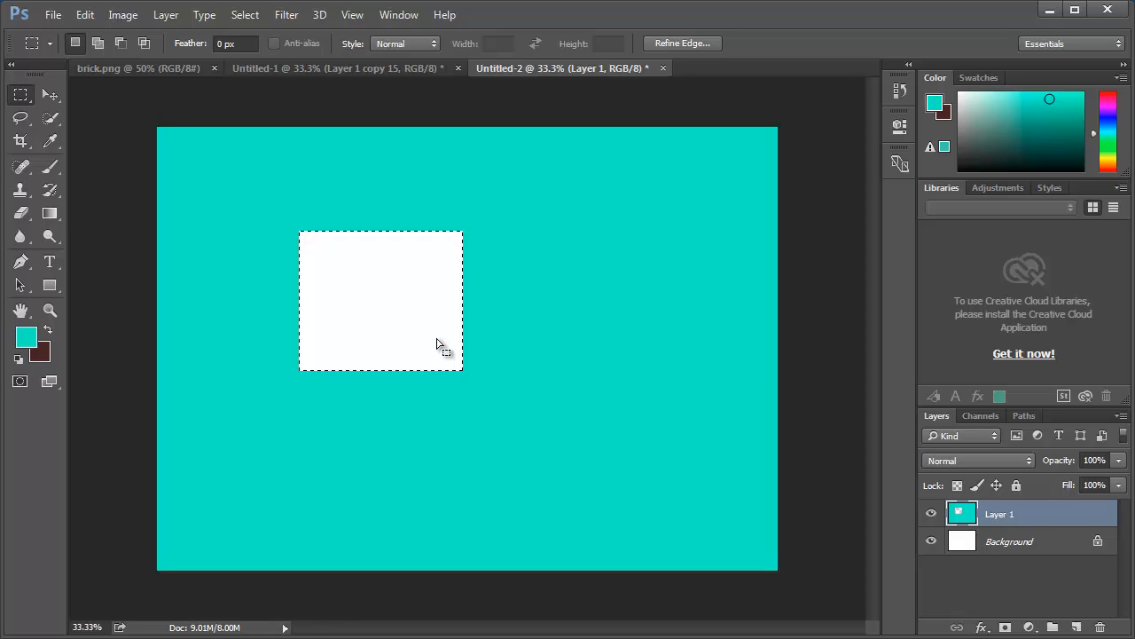
{"action": "key", "text": "ctrl+z"}
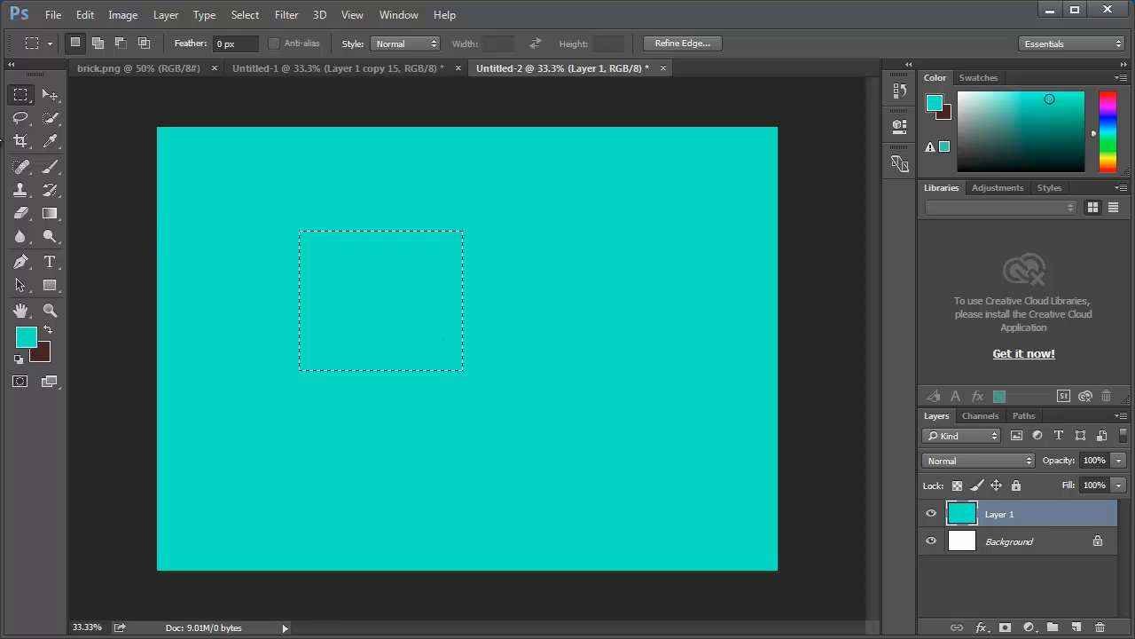
Step: Cut a single-row horizontal line out of Layer 1 near the canvas's upper edge, deselect and inspect the line up close
{"action": "right_click", "coordinate": [32, 102]}
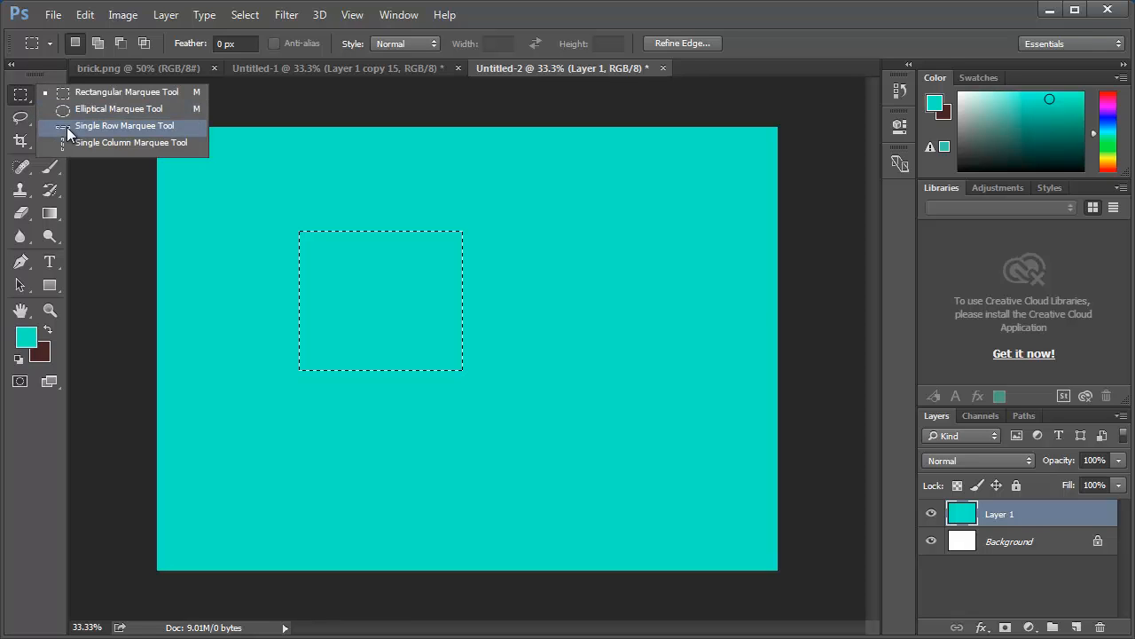
{"action": "left_click", "coordinate": [66, 127]}
{"action": "left_click", "coordinate": [210, 172]}
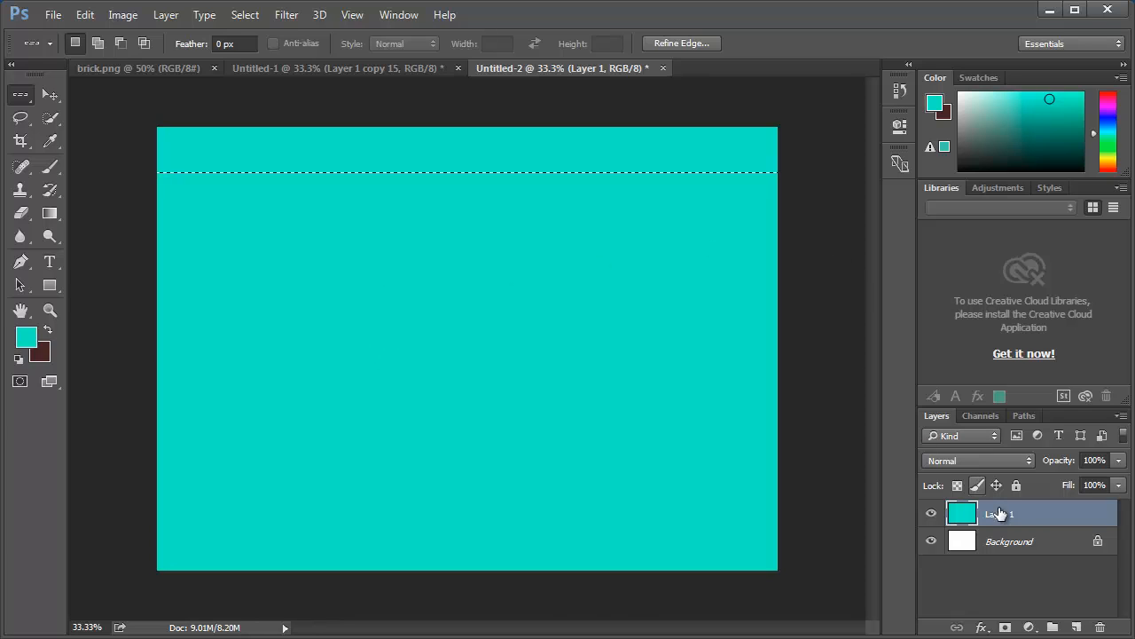
{"action": "left_click", "coordinate": [1006, 542]}
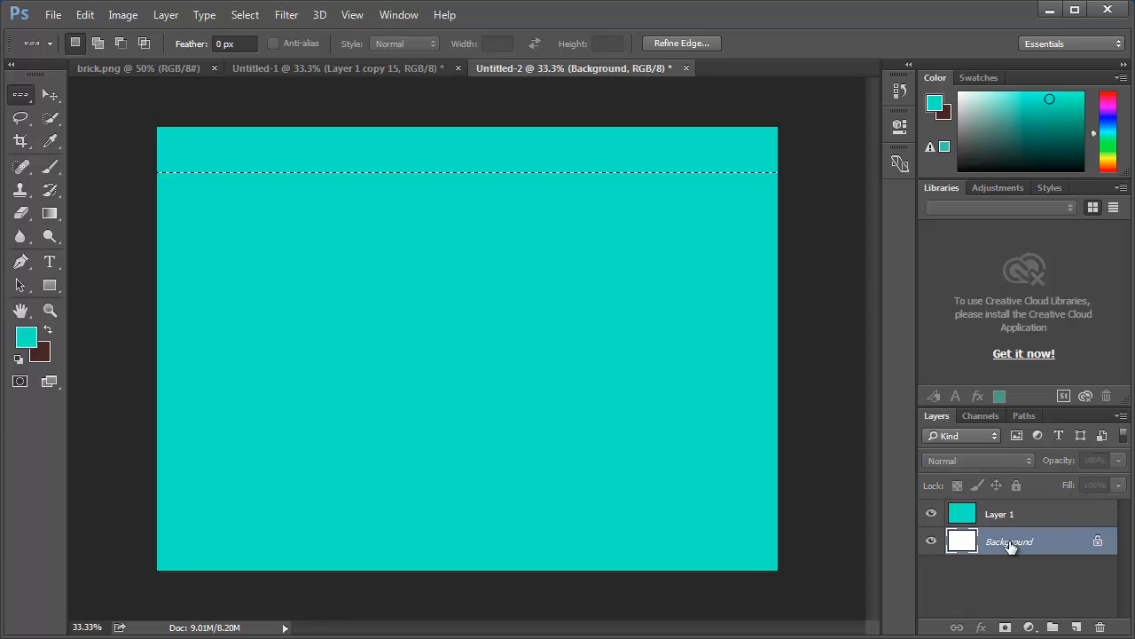
{"action": "key", "text": "ctrl+d"}
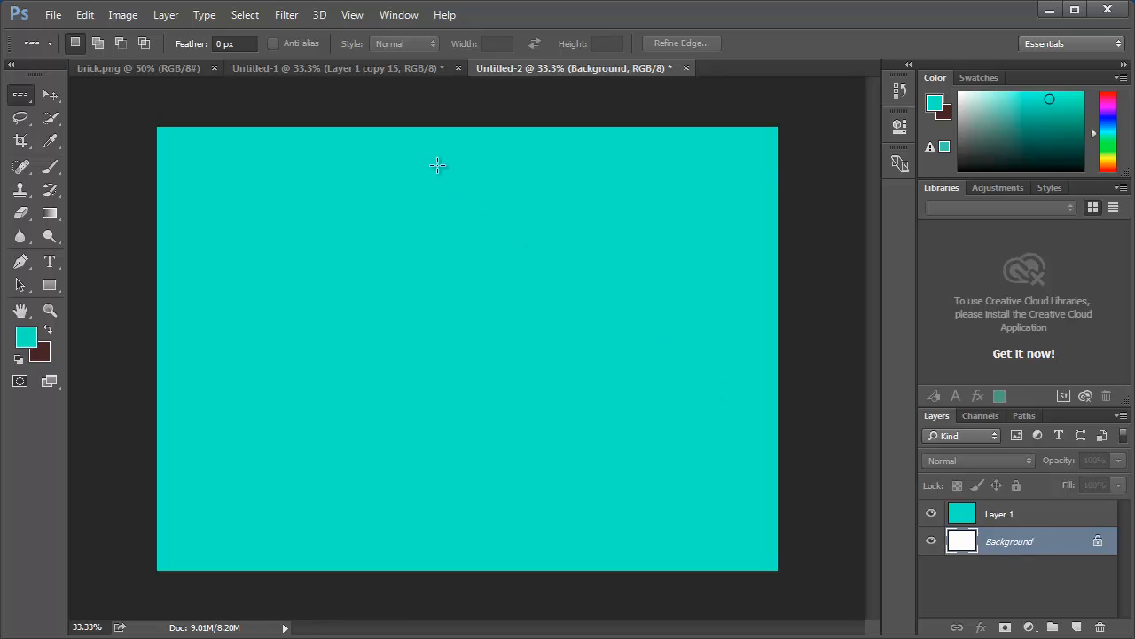
{"action": "scroll", "coordinate": [432, 164], "scroll_direction": "up", "scroll_amount": 5, "text": "alt"}
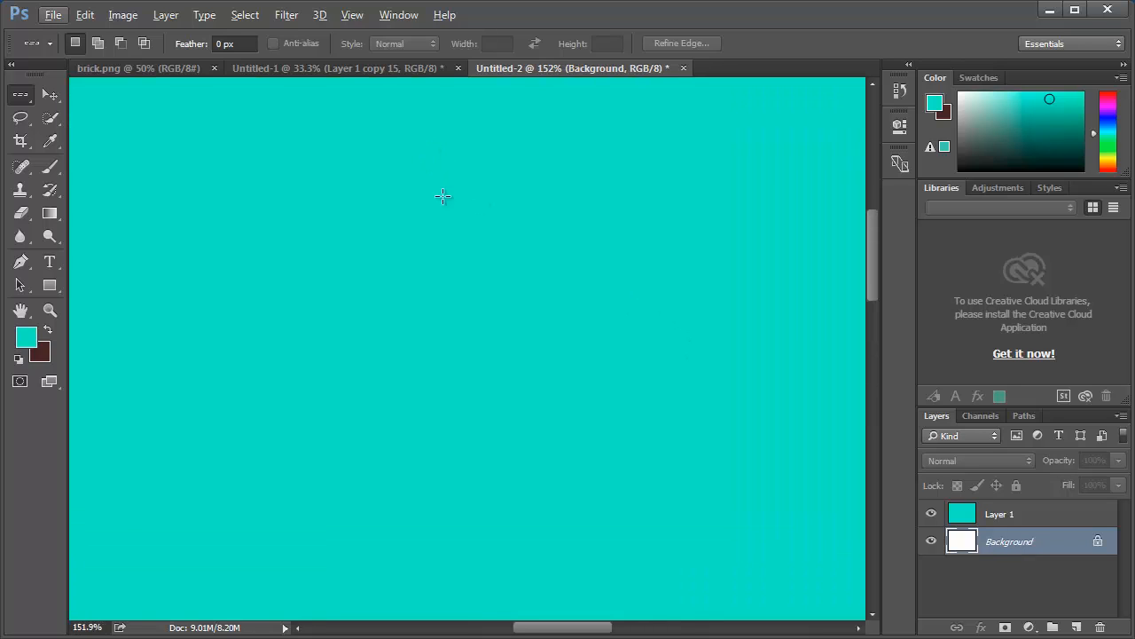
{"action": "scroll", "coordinate": [448, 205], "scroll_direction": "up", "scroll_amount": 3}
{"action": "scroll", "coordinate": [573, 293], "scroll_direction": "up", "scroll_amount": 1}
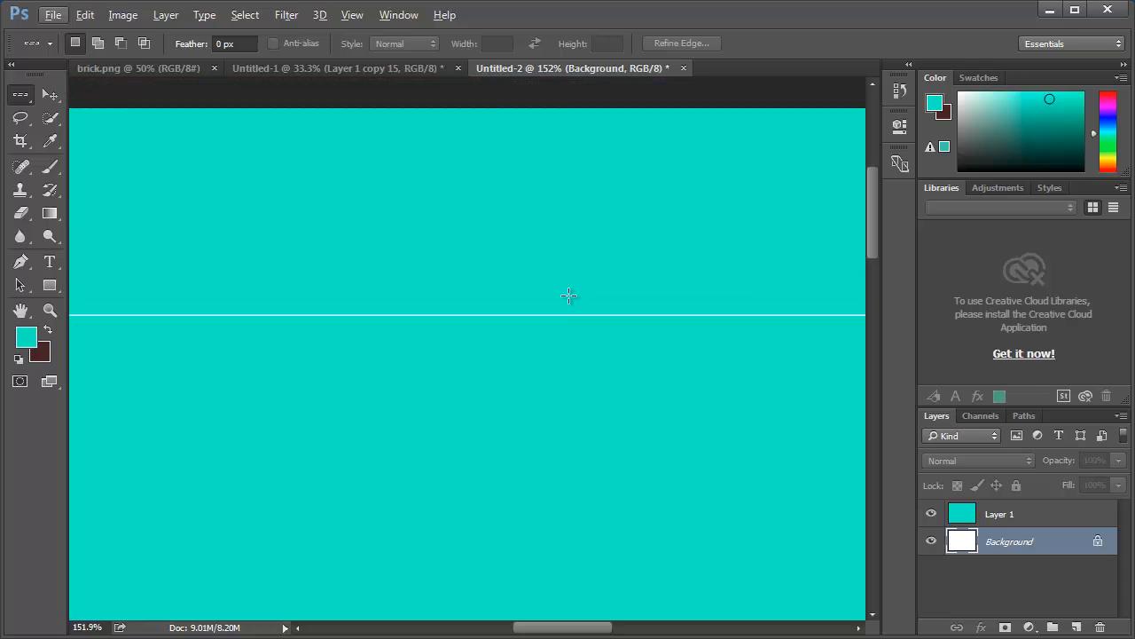
{"action": "scroll", "coordinate": [562, 304], "scroll_direction": "down", "scroll_amount": 4, "text": "alt"}
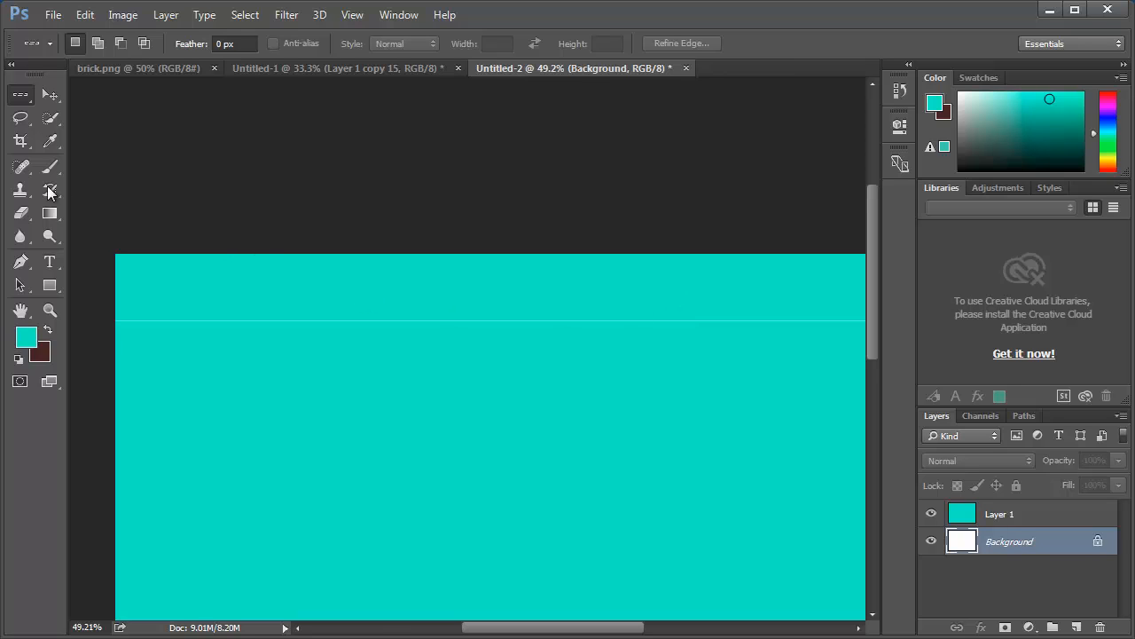
Step: Cut a single-column vertical line out of Layer 1 near the canvas's left edge
{"action": "left_click_drag", "start_coordinate": [23, 101], "coordinate": [86, 147]}
{"action": "left_click", "coordinate": [170, 280]}
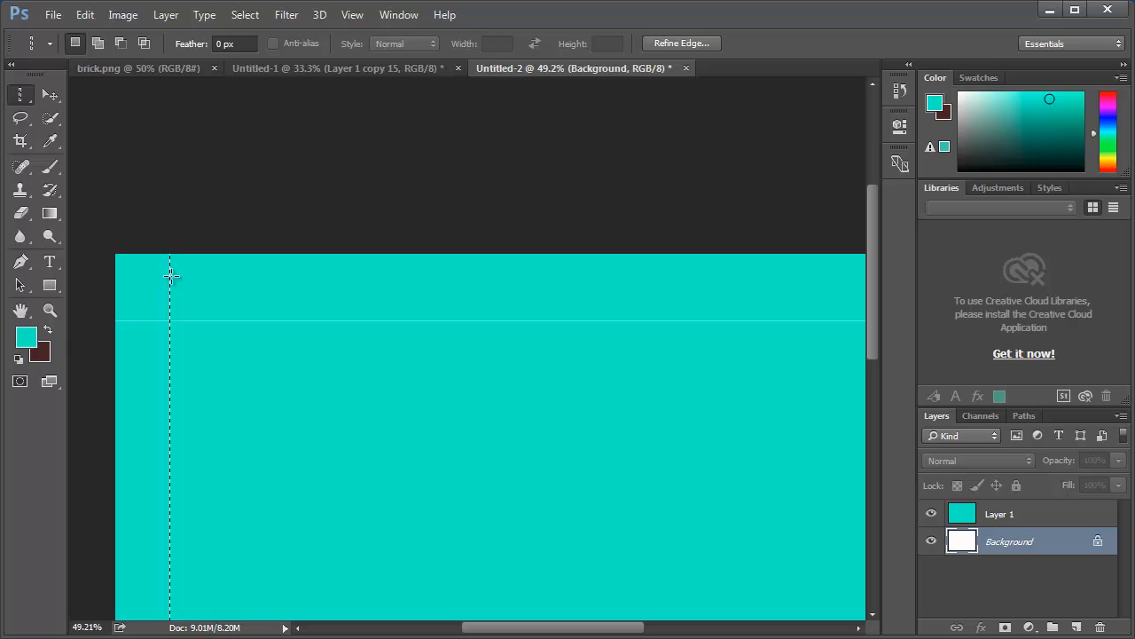
{"action": "left_click", "coordinate": [1009, 519]}
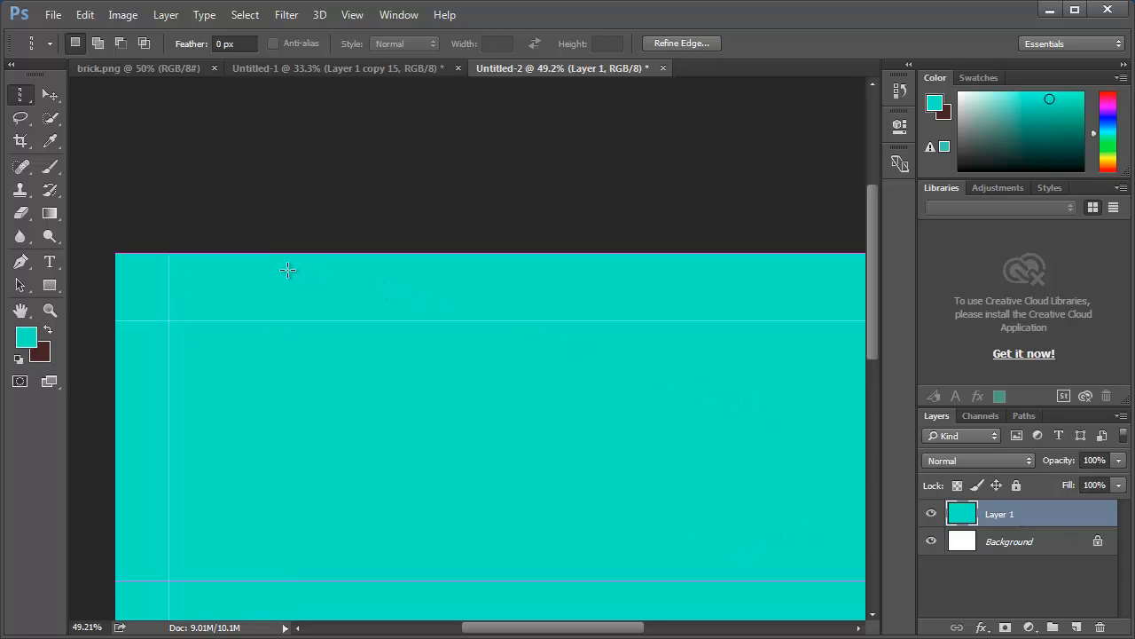
Step: Cut a second single-column vertical line out of Layer 1 beside the first one, deselect and inspect the lines at 100% zoom
{"action": "left_click", "coordinate": [287, 266]}
{"action": "left_click", "coordinate": [1008, 545]}
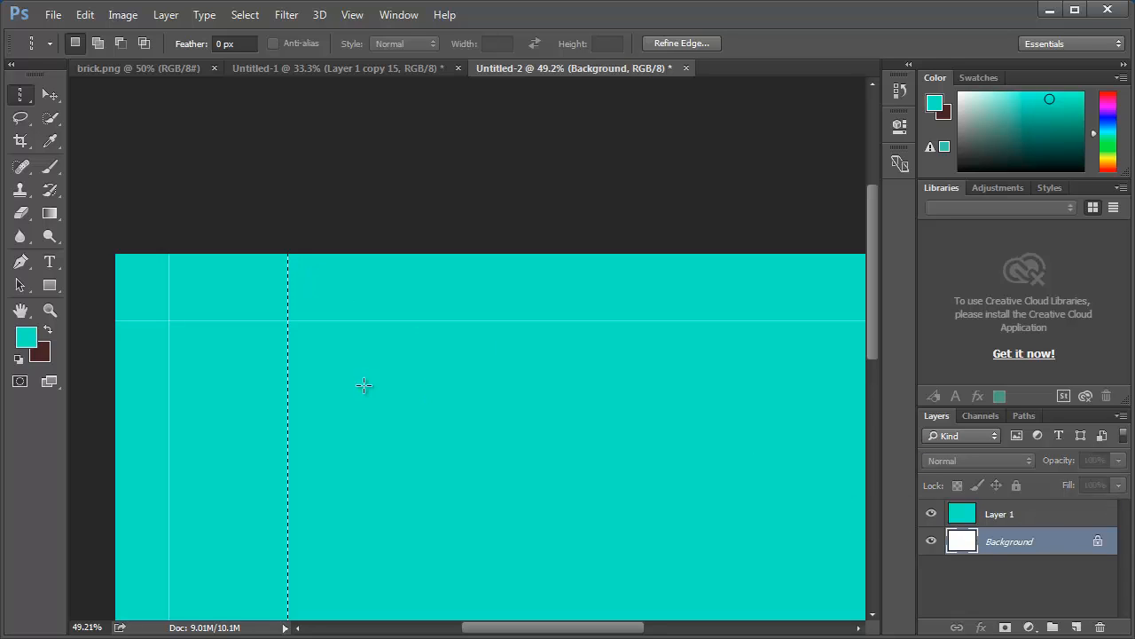
{"action": "key", "text": "ctrl+d"}
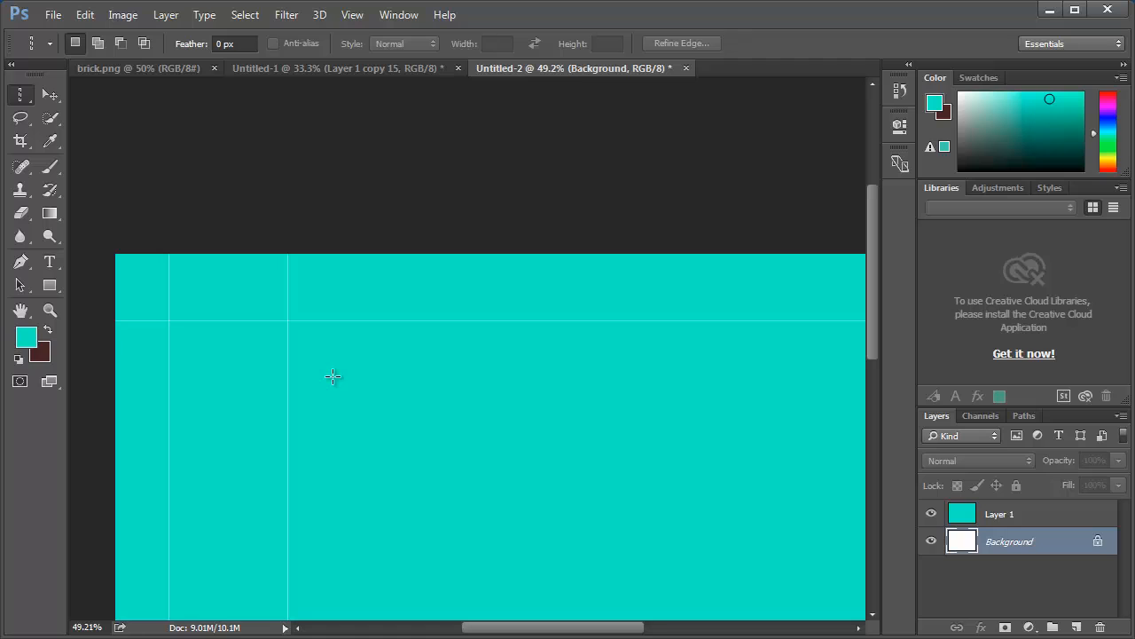
{"action": "key", "text": "ctrl+1"}
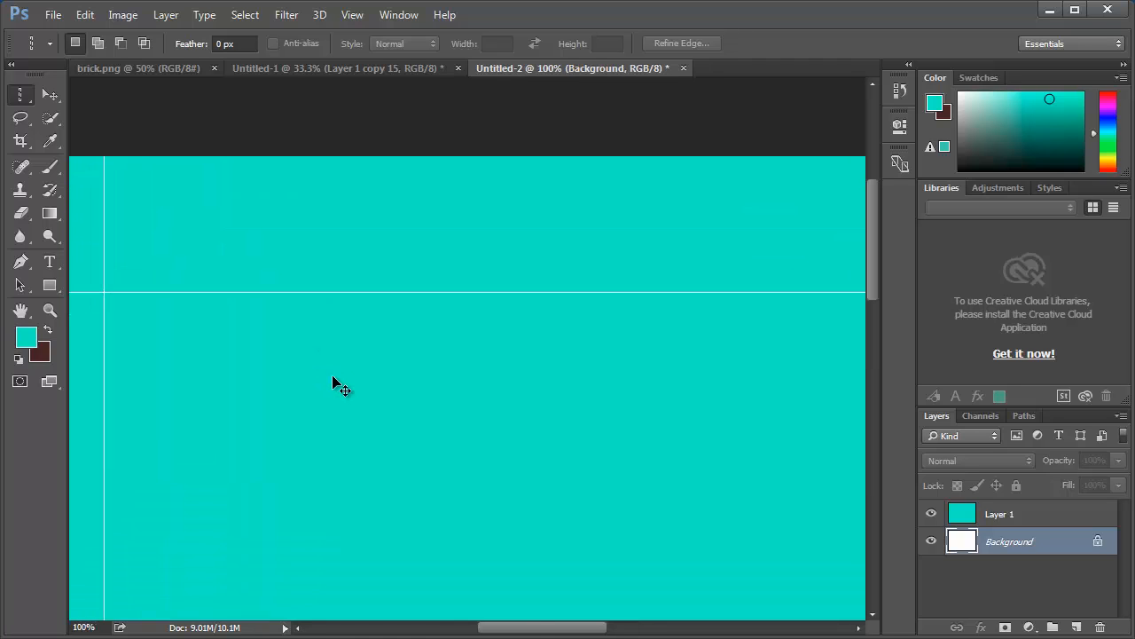
{"action": "key", "text": "ctrl+0"}
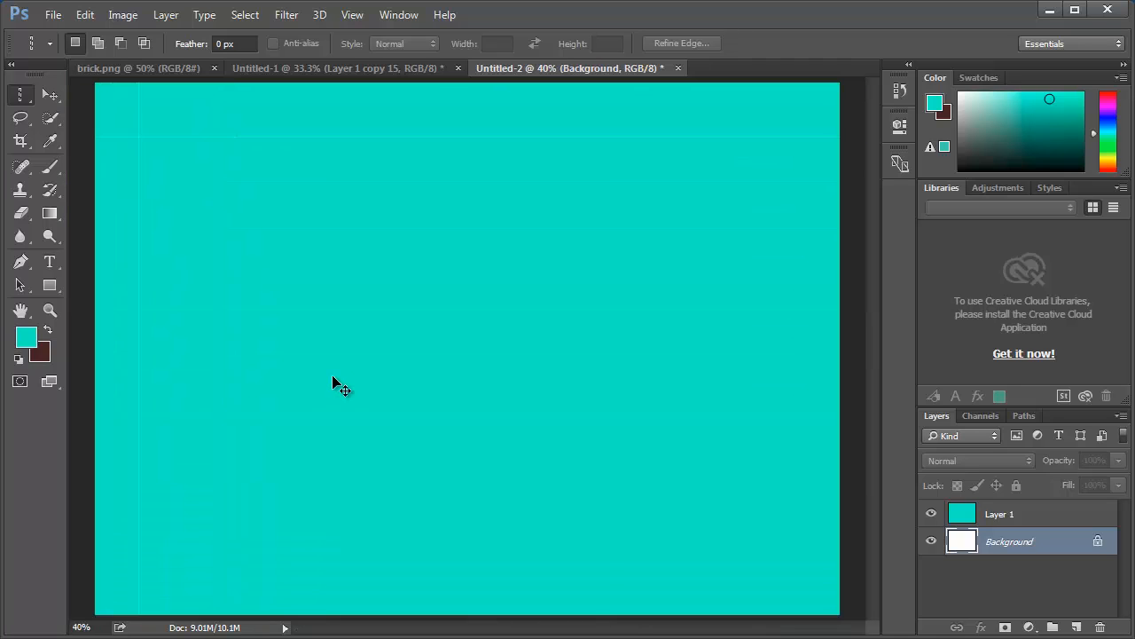
{"action": "key", "text": "ctrl+1"}
{"action": "left_click_drag", "start_coordinate": [552, 632], "coordinate": [449, 628]}
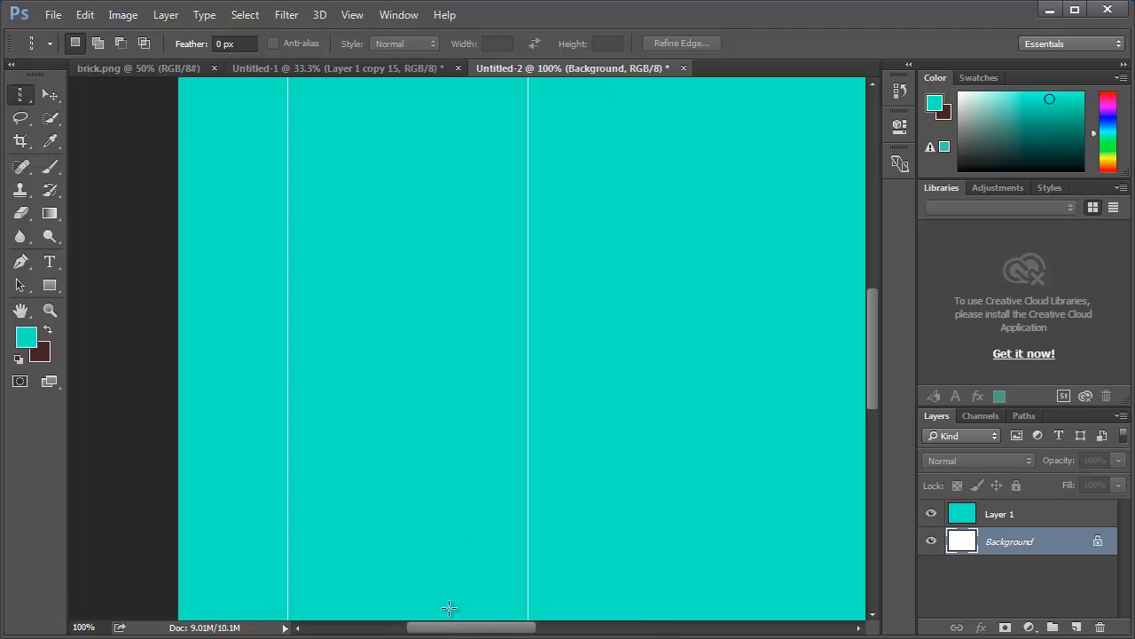
{"action": "scroll", "coordinate": [467, 350], "scroll_direction": "up", "scroll_amount": 5}
{"action": "scroll", "coordinate": [475, 345], "scroll_direction": "up", "scroll_amount": 3}
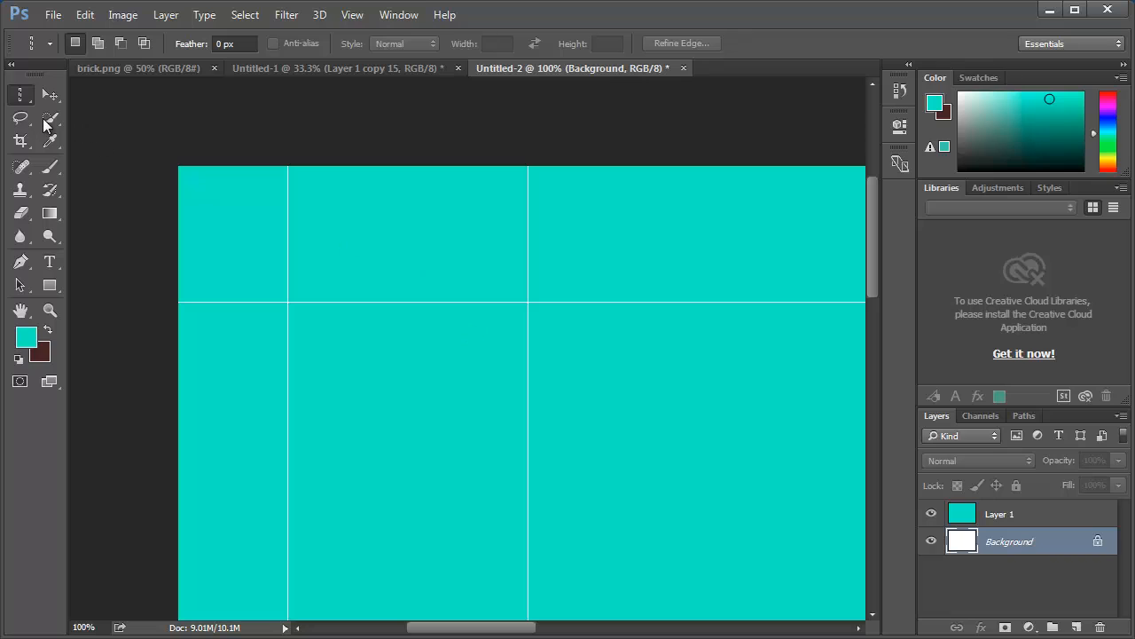
Step: Draw a freehand lasso selection across the white lines and replace it with a larger six-sided polygonal lasso selection
{"action": "left_click_drag", "start_coordinate": [20, 117], "coordinate": [78, 117]}
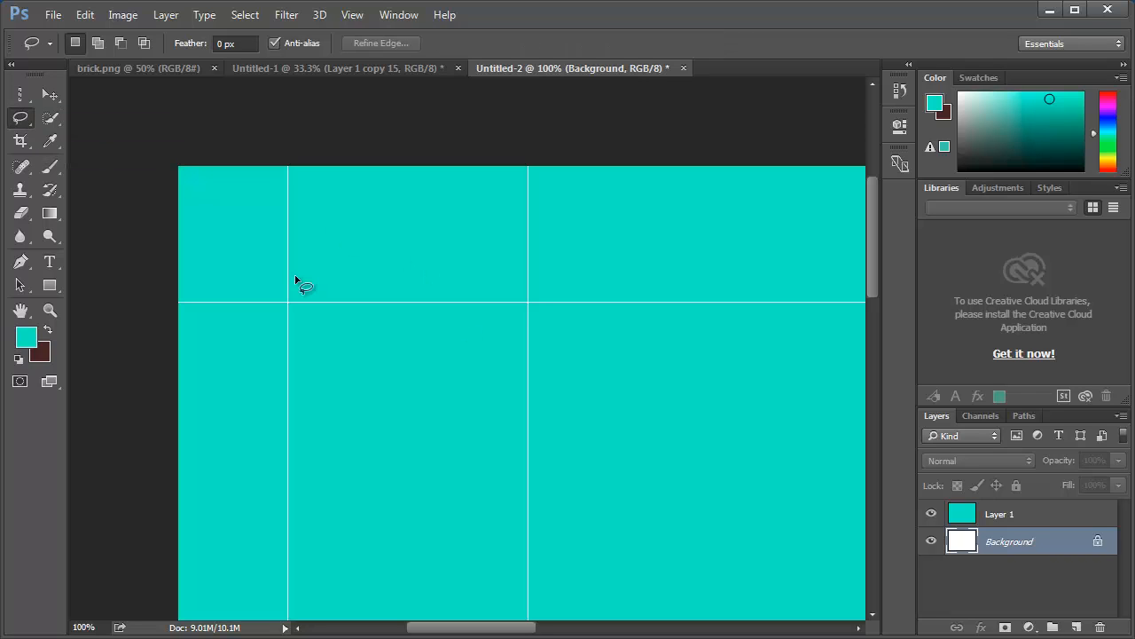
{"action": "mouse_move", "coordinate": [361, 380]}
{"action": "left_mouse_down"}
{"action": "mouse_move", "coordinate": [362, 335]}
{"action": "mouse_move", "coordinate": [442, 294]}
{"action": "mouse_move", "coordinate": [545, 290]}
{"action": "mouse_move", "coordinate": [619, 330]}
{"action": "mouse_move", "coordinate": [625, 457]}
{"action": "mouse_move", "coordinate": [548, 517]}
{"action": "mouse_move", "coordinate": [431, 519]}
{"action": "mouse_move", "coordinate": [354, 434]}
{"action": "mouse_move", "coordinate": [366, 381]}
{"action": "left_mouse_up"}
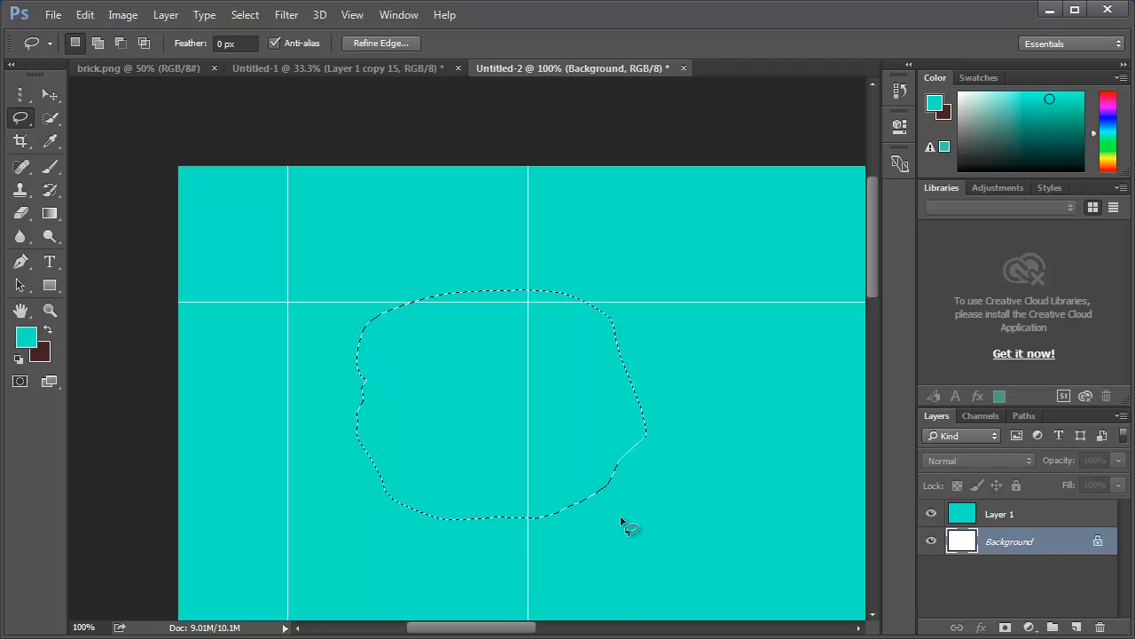
{"action": "right_click", "coordinate": [20, 117]}
{"action": "left_click", "coordinate": [102, 131]}
{"action": "left_click", "coordinate": [231, 342]}
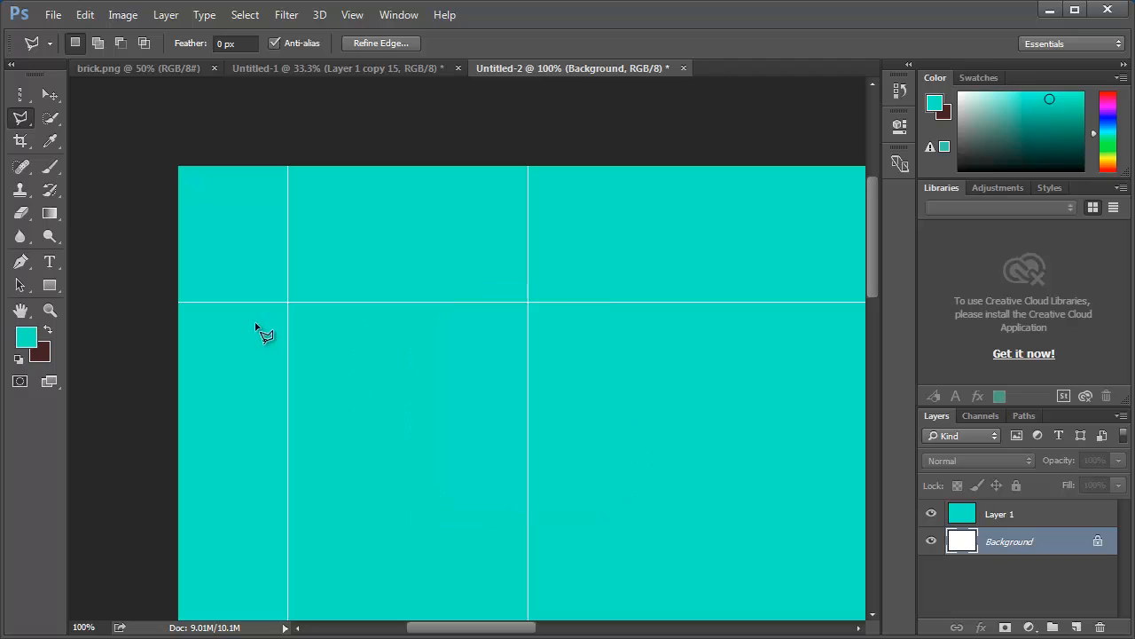
{"action": "left_click", "coordinate": [567, 238]}
{"action": "left_click", "coordinate": [746, 442]}
{"action": "left_click", "coordinate": [305, 463]}
{"action": "left_click", "coordinate": [279, 432]}
{"action": "left_click", "coordinate": [232, 344]}
Step: Switch to the Untitled-1 document and zoom in on the top row of warped red bricks
{"action": "right_click", "coordinate": [25, 124]}
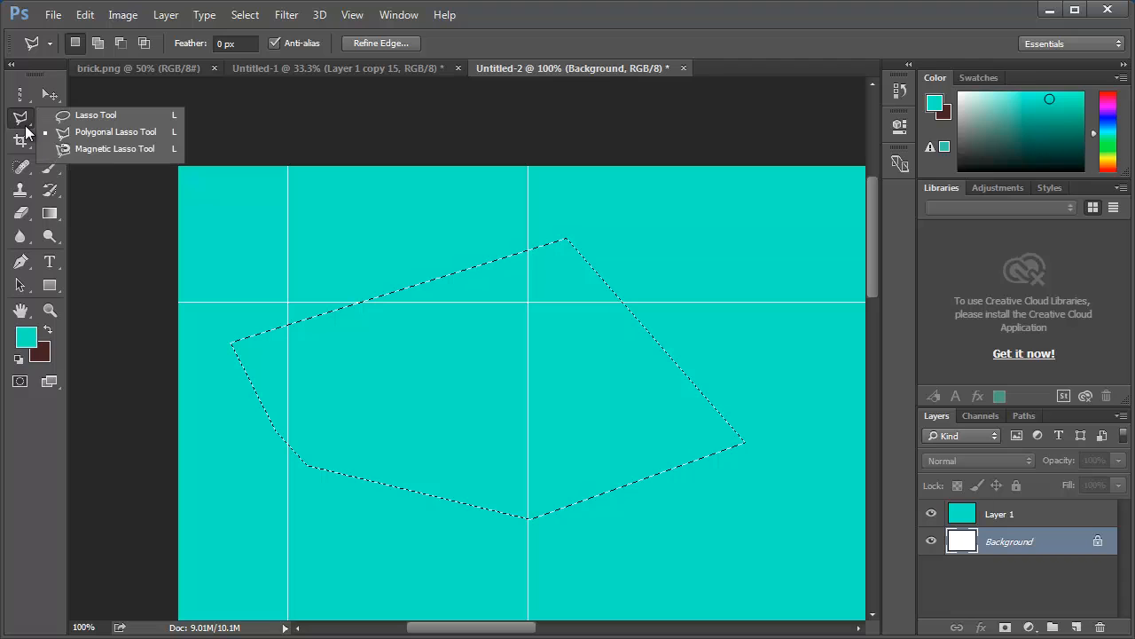
{"action": "left_click", "coordinate": [107, 151]}
{"action": "left_click", "coordinate": [315, 69]}
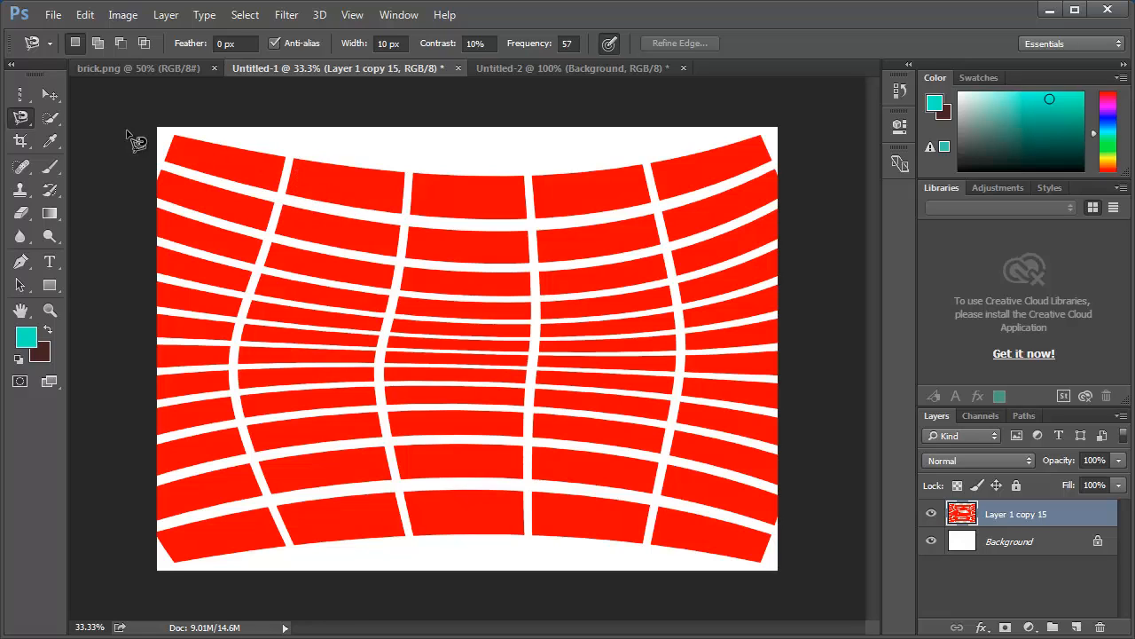
{"action": "left_click", "coordinate": [50, 94]}
{"action": "scroll", "coordinate": [340, 178], "scroll_direction": "up", "scroll_amount": 5}
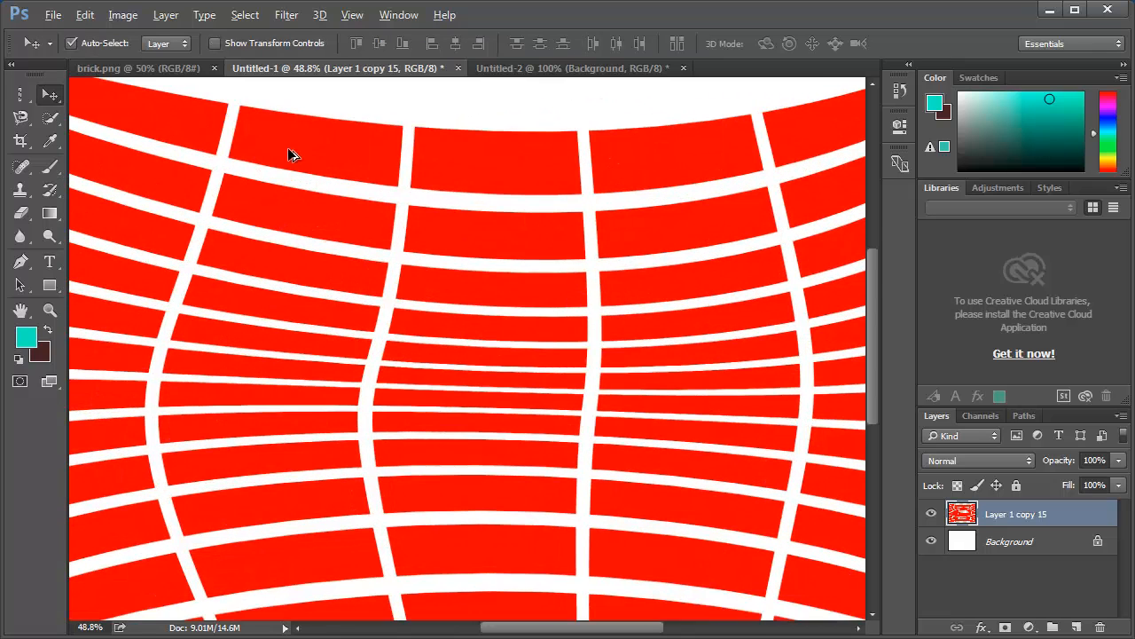
{"action": "scroll", "coordinate": [266, 155], "scroll_direction": "up", "scroll_amount": 8}
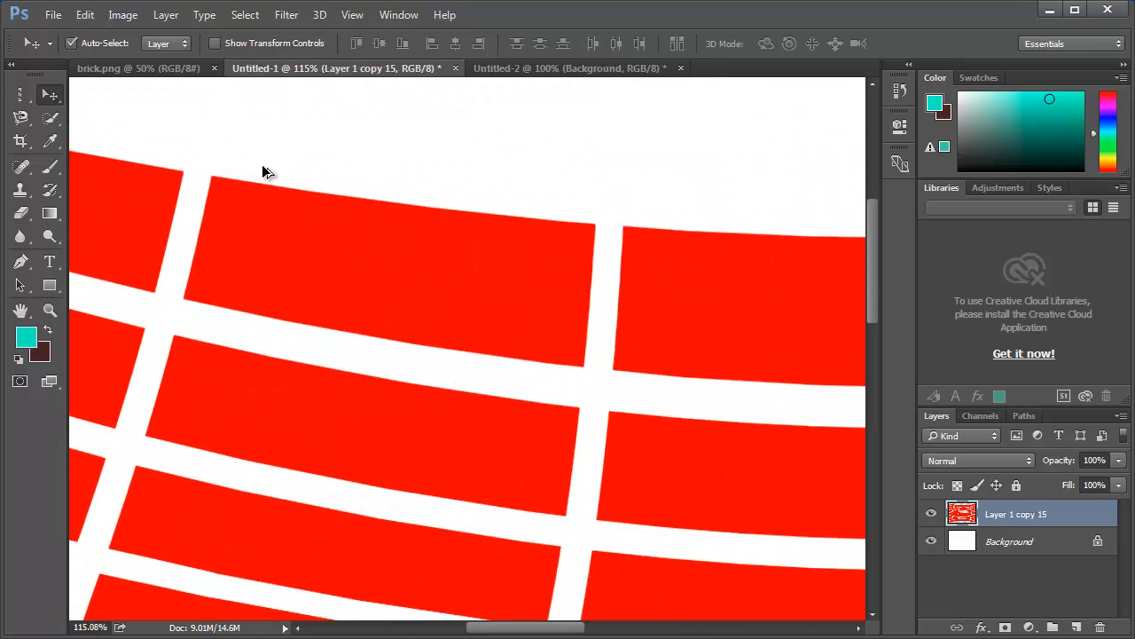
Step: Try tracing the second brick of the top row with the freehand Lasso tool and clear the selection
{"action": "left_click", "coordinate": [21, 143]}
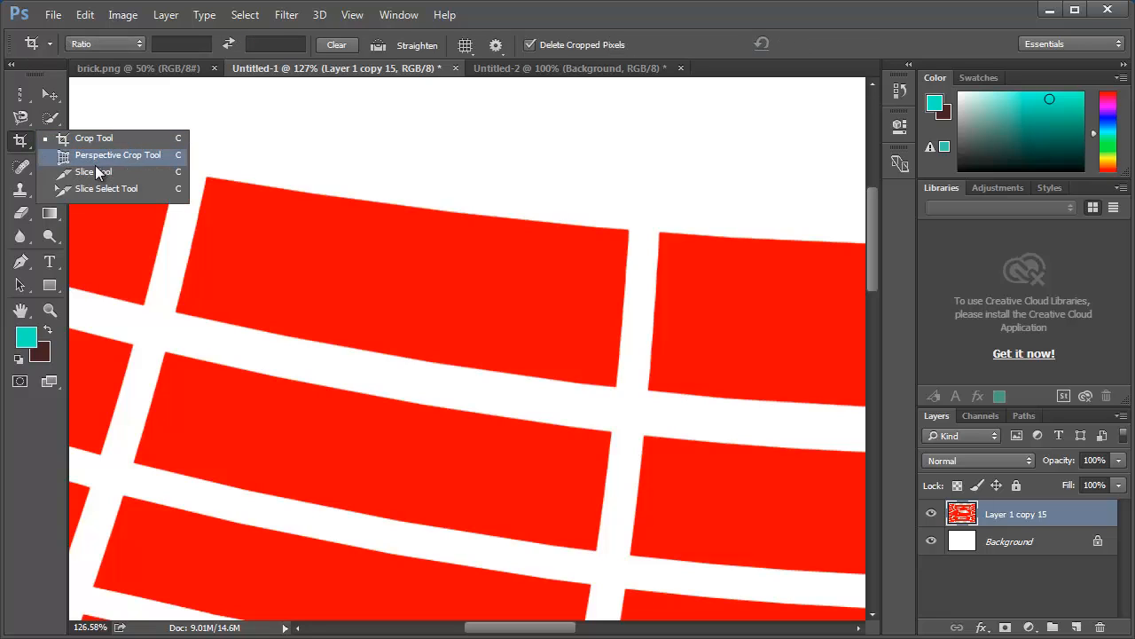
{"action": "left_click", "coordinate": [30, 120]}
{"action": "left_click", "coordinate": [72, 119]}
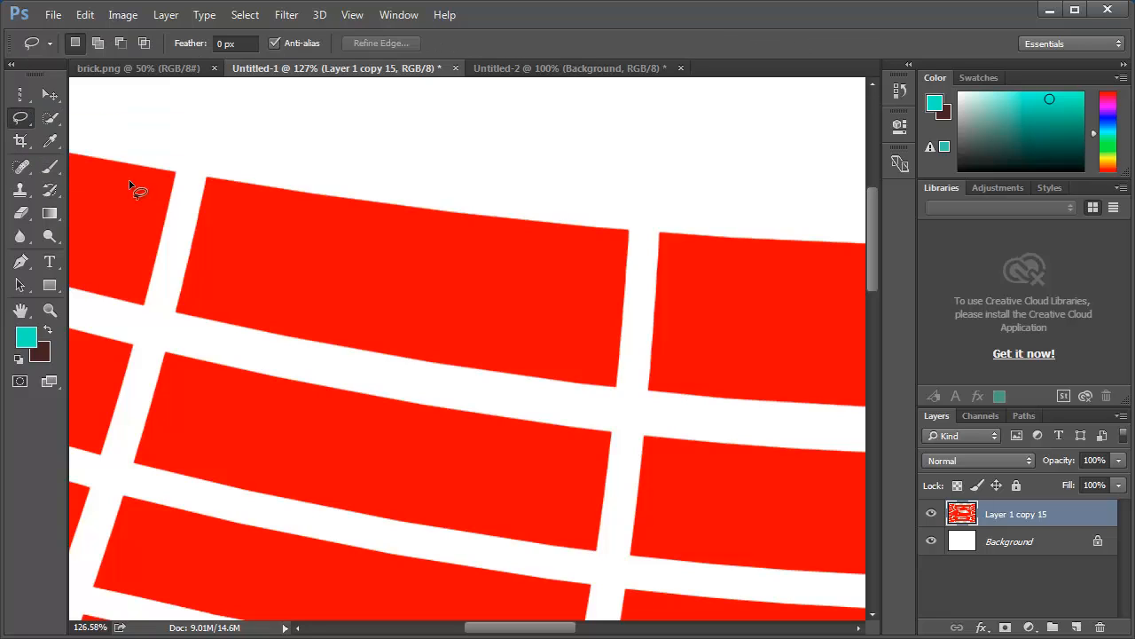
{"action": "left_click_drag", "start_coordinate": [177, 308], "coordinate": [184, 275]}
{"action": "mouse_move", "coordinate": [262, 186]}
{"action": "left_mouse_down"}
{"action": "mouse_move", "coordinate": [619, 229]}
{"action": "mouse_move", "coordinate": [623, 366]}
{"action": "mouse_move", "coordinate": [608, 385]}
{"action": "mouse_move", "coordinate": [462, 371]}
{"action": "mouse_move", "coordinate": [283, 321]}
{"action": "mouse_move", "coordinate": [151, 309]}
{"action": "mouse_move", "coordinate": [179, 302]}
{"action": "left_mouse_up"}
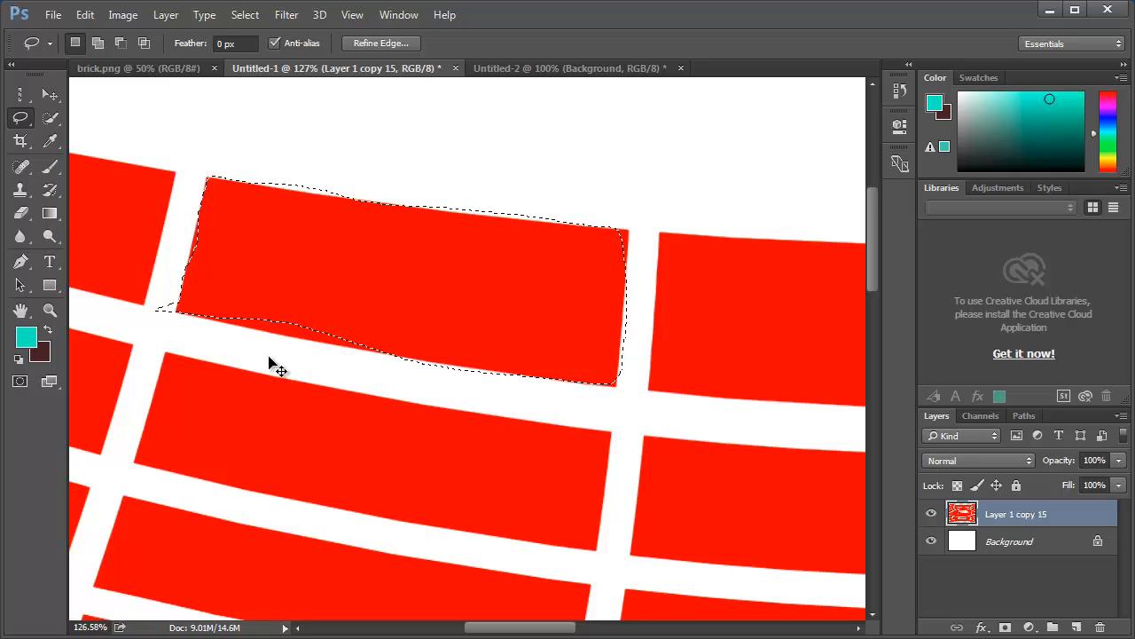
{"action": "key", "text": "ctrl+d"}
Step: Select the second brick of the top row by tracing its edges with the Magnetic Lasso tool, anchoring at its corners
{"action": "left_click", "coordinate": [19, 142]}
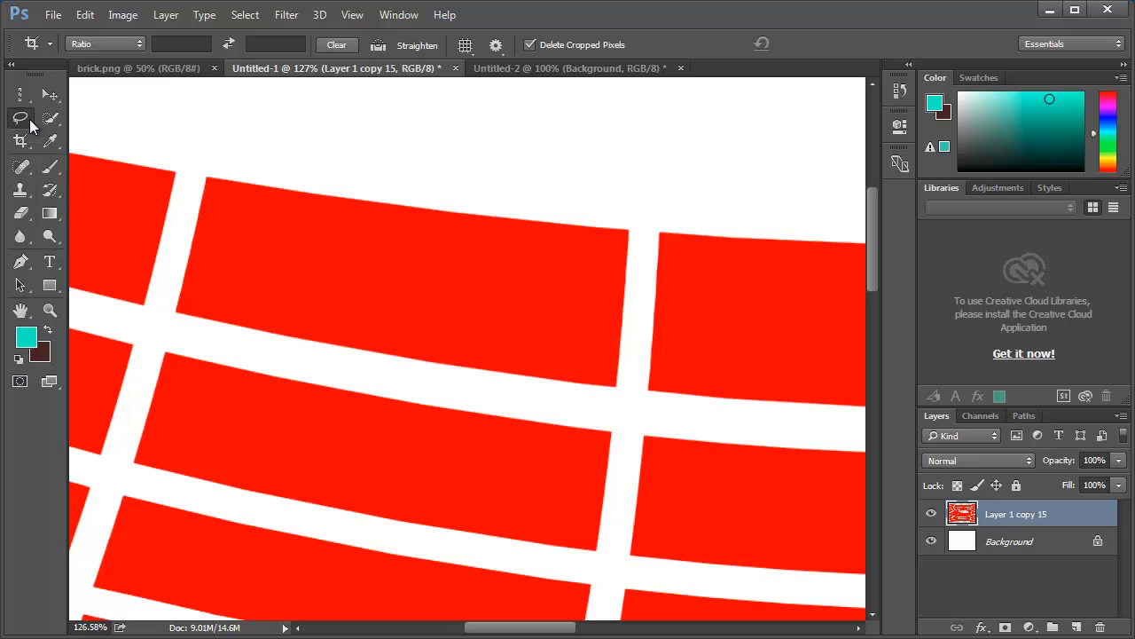
{"action": "left_click", "coordinate": [27, 119]}
{"action": "left_click", "coordinate": [122, 149]}
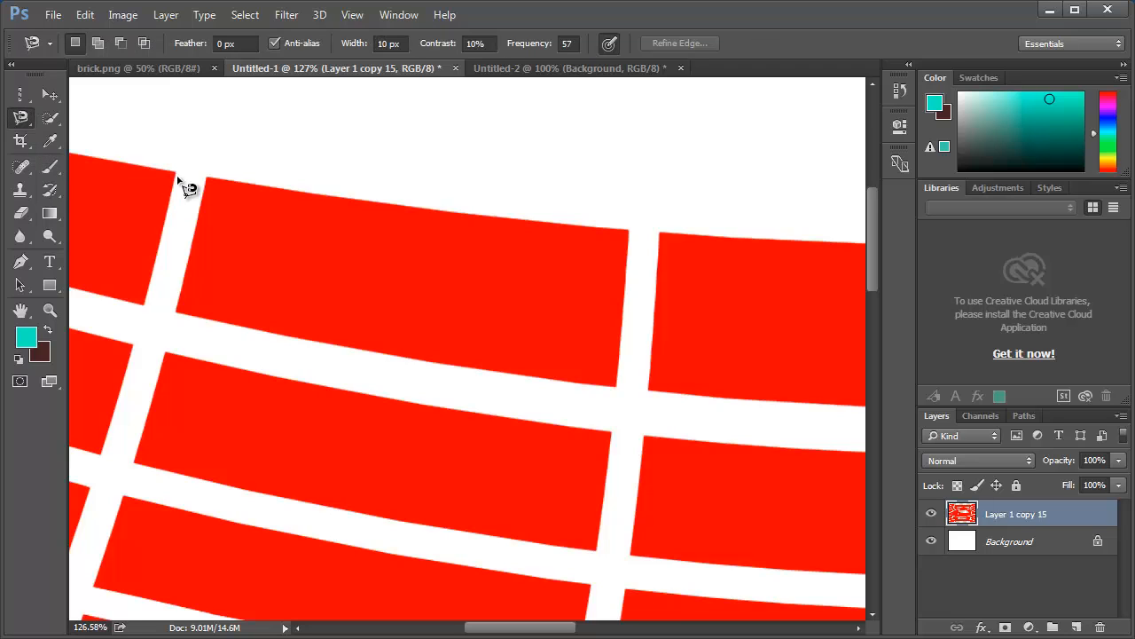
{"action": "left_click", "coordinate": [208, 176]}
{"action": "left_click", "coordinate": [630, 232]}
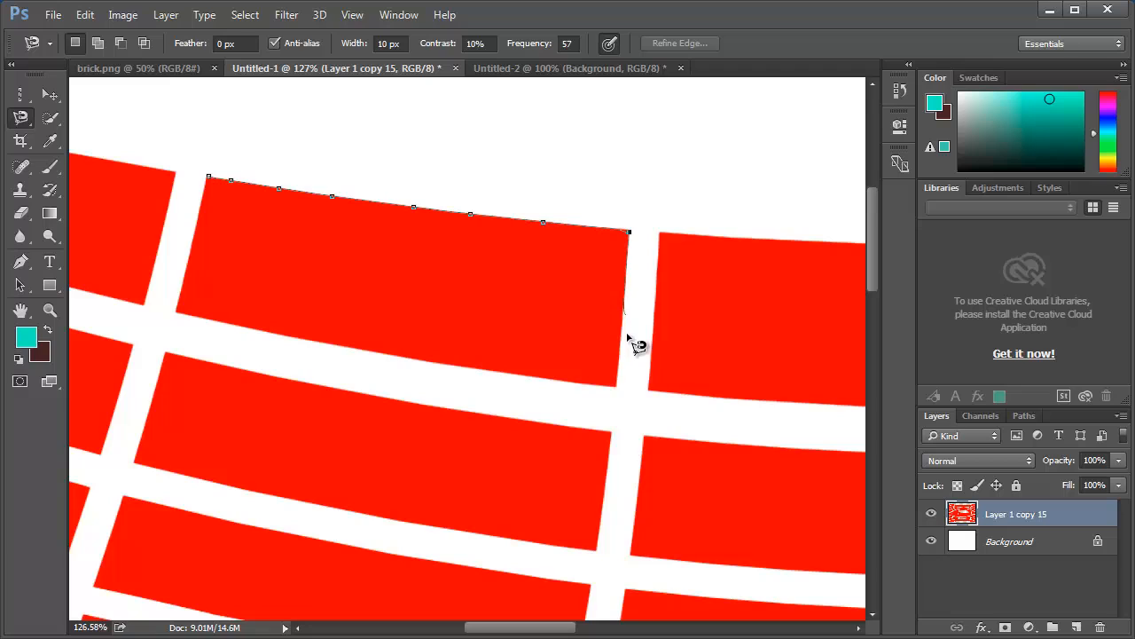
{"action": "left_click", "coordinate": [608, 387]}
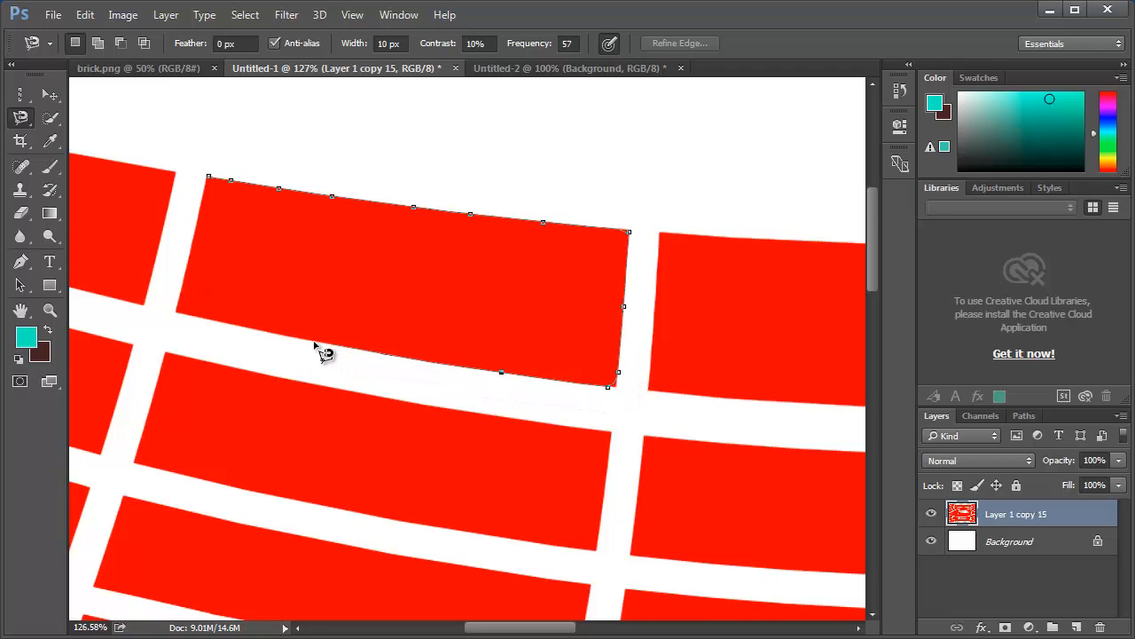
{"action": "left_click", "coordinate": [175, 311]}
{"action": "left_click", "coordinate": [208, 178]}
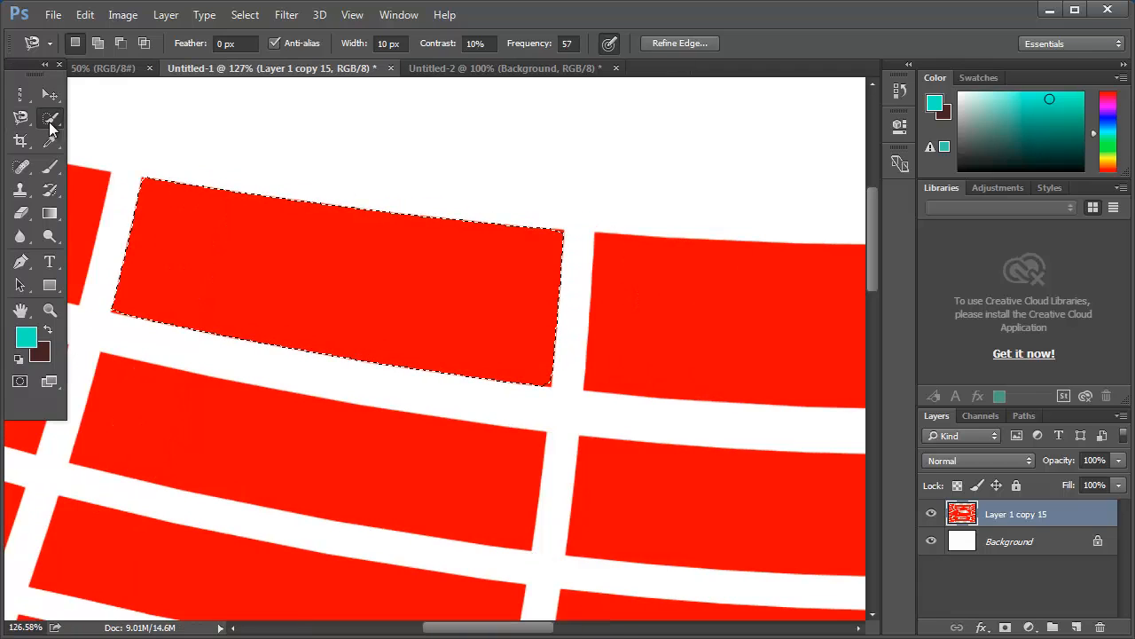
Step: Add the brick directly below the selected one to the selection with the Quick Selection tool
{"action": "left_click", "coordinate": [50, 121]}
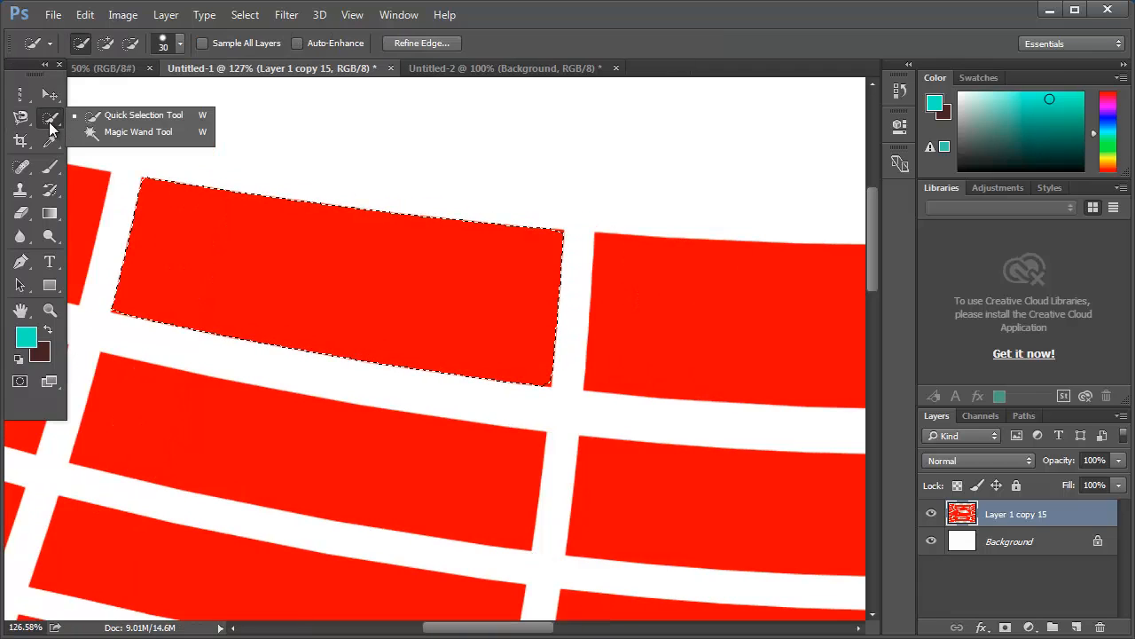
{"action": "left_click", "coordinate": [132, 118]}
{"action": "mouse_move", "coordinate": [184, 393]}
{"action": "left_mouse_down"}
{"action": "mouse_move", "coordinate": [483, 493]}
{"action": "mouse_move", "coordinate": [502, 472]}
{"action": "mouse_move", "coordinate": [344, 445]}
{"action": "mouse_move", "coordinate": [277, 412]}
{"action": "mouse_move", "coordinate": [122, 372]}
{"action": "mouse_move", "coordinate": [107, 375]}
{"action": "mouse_move", "coordinate": [91, 454]}
{"action": "mouse_move", "coordinate": [234, 480]}
{"action": "mouse_move", "coordinate": [352, 520]}
{"action": "mouse_move", "coordinate": [521, 544]}
{"action": "mouse_move", "coordinate": [494, 540]}
{"action": "left_mouse_up"}
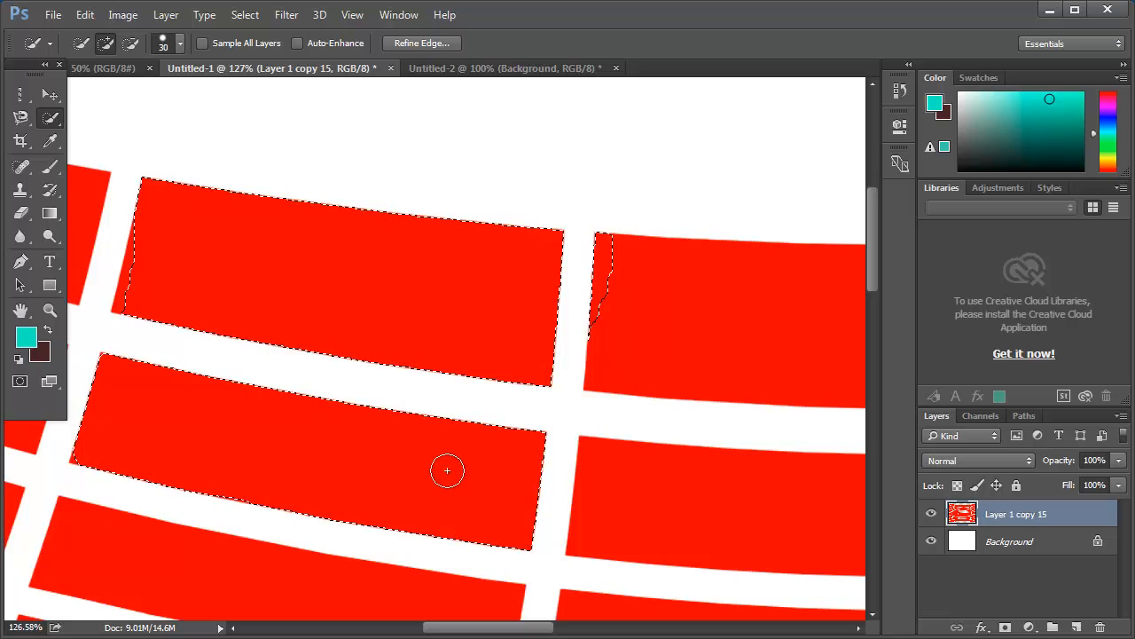
Step: Clear the selection and select only the second brick of the top row with the Magic Wand at tolerance 32
{"action": "right_click", "coordinate": [56, 123]}
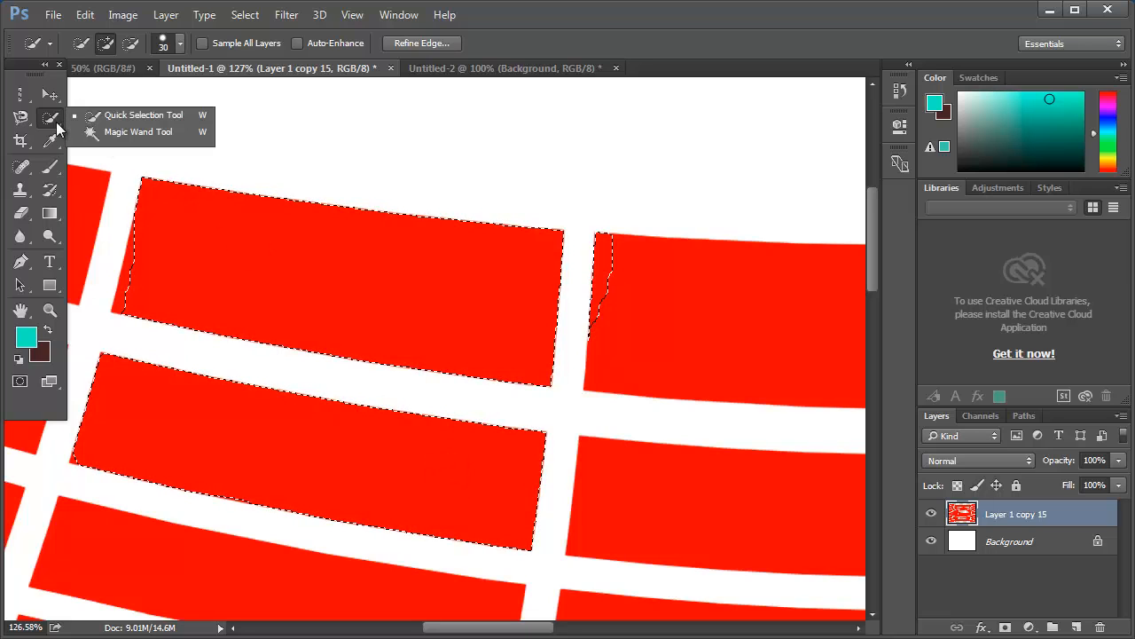
{"action": "left_click", "coordinate": [127, 134]}
{"action": "scroll", "coordinate": [435, 320], "scroll_direction": "down", "scroll_amount": 1}
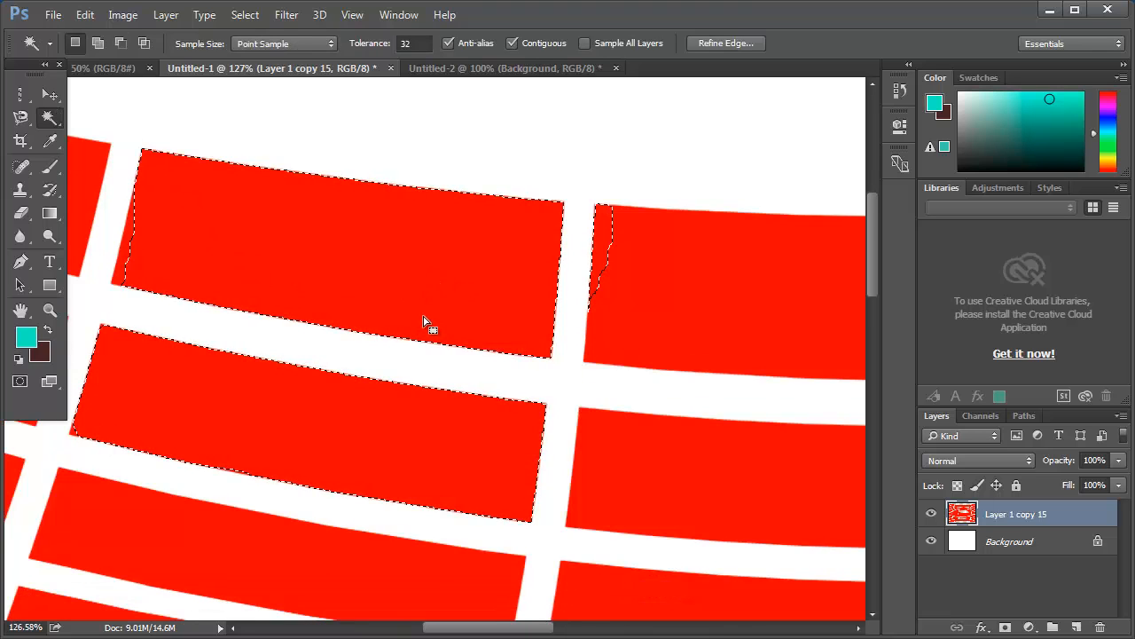
{"action": "key", "text": "ctrl+d"}
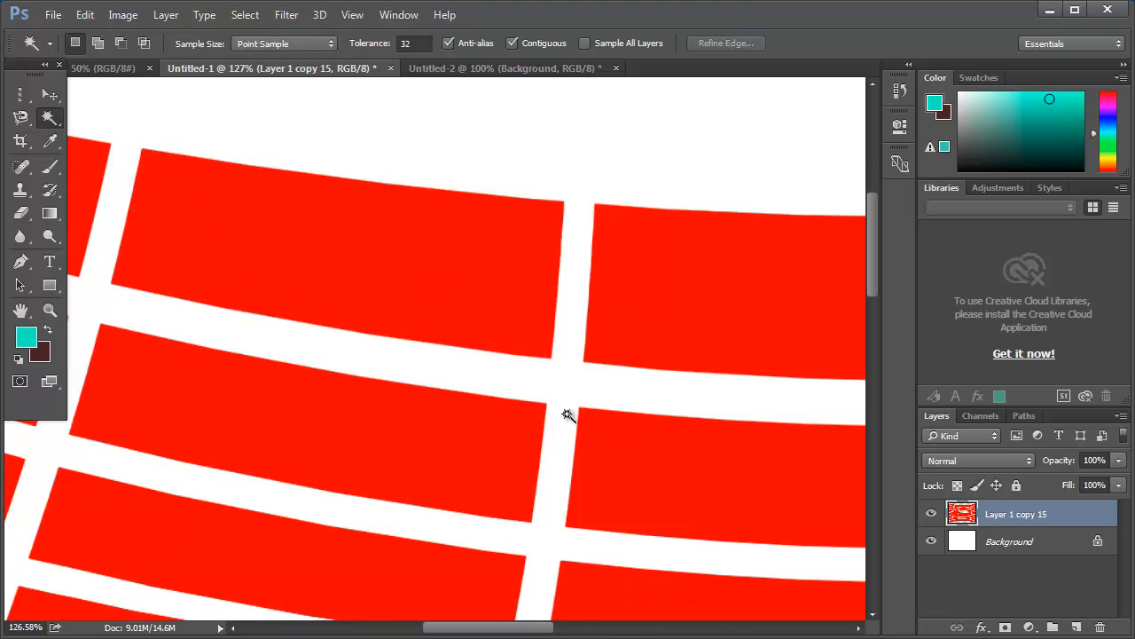
{"action": "left_click", "coordinate": [482, 294]}
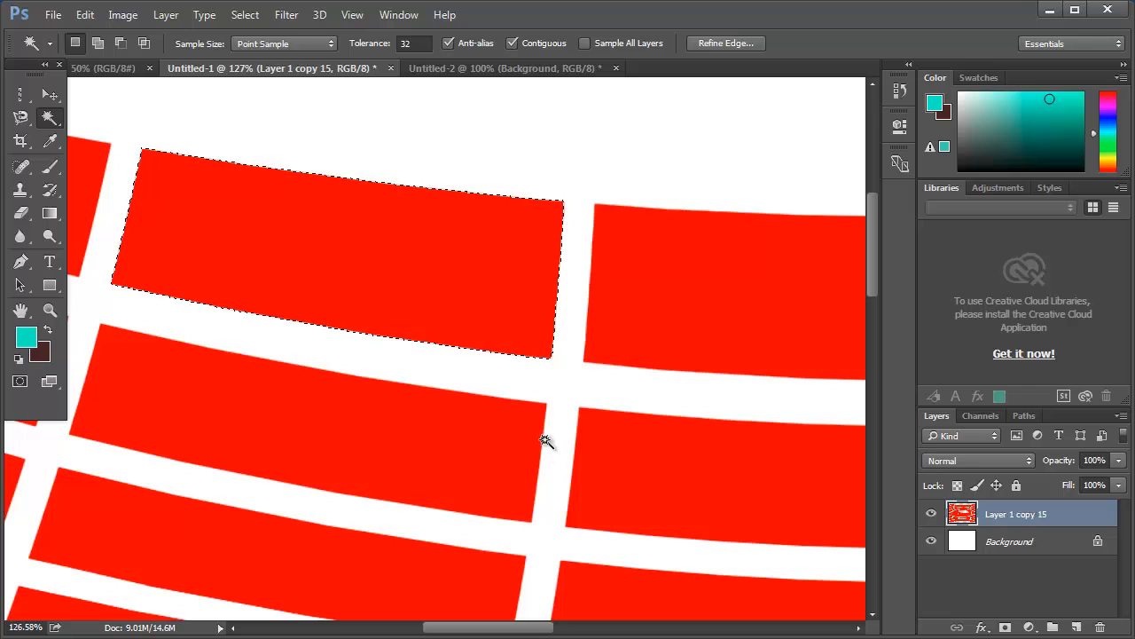
Step: Select several other bricks one at a time with the Magic Wand, ending with the connected white area around the bricks
{"action": "scroll", "coordinate": [452, 346], "scroll_direction": "down", "scroll_amount": 2}
{"action": "scroll", "coordinate": [453, 346], "scroll_direction": "down", "scroll_amount": 2}
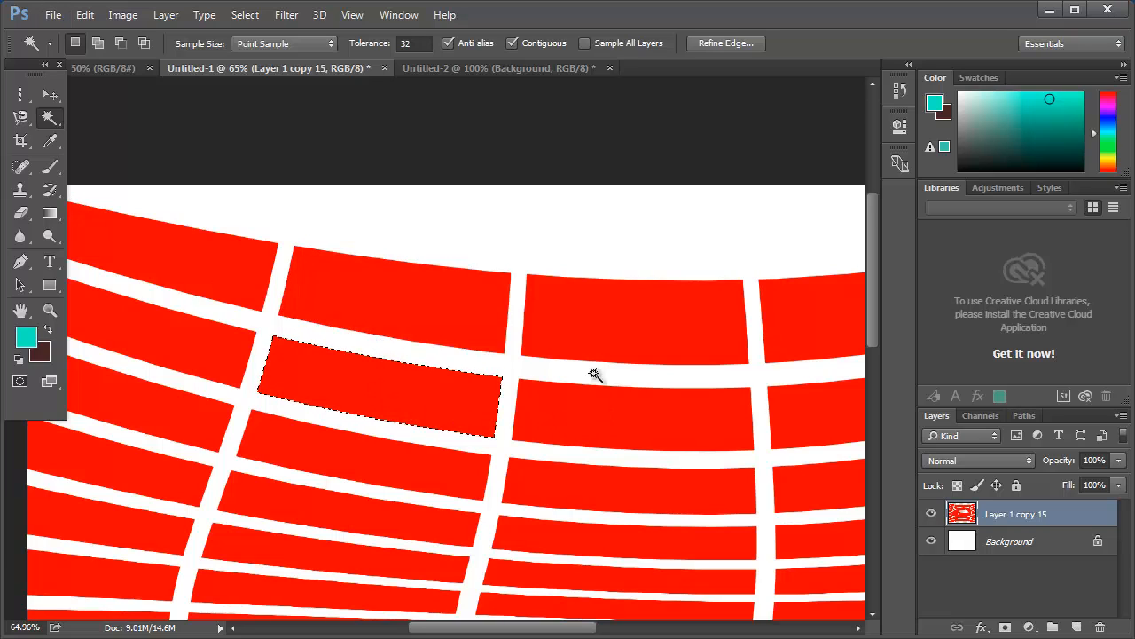
{"action": "left_click", "coordinate": [597, 330]}
{"action": "left_click", "coordinate": [605, 497]}
{"action": "left_click", "coordinate": [588, 555]}
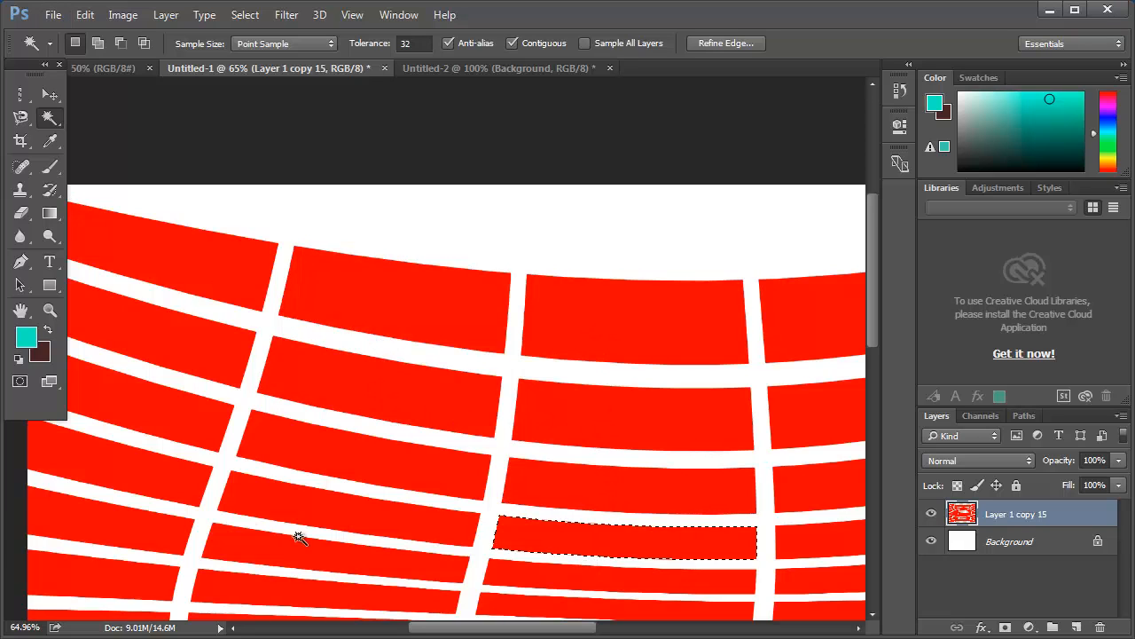
{"action": "left_click", "coordinate": [264, 506]}
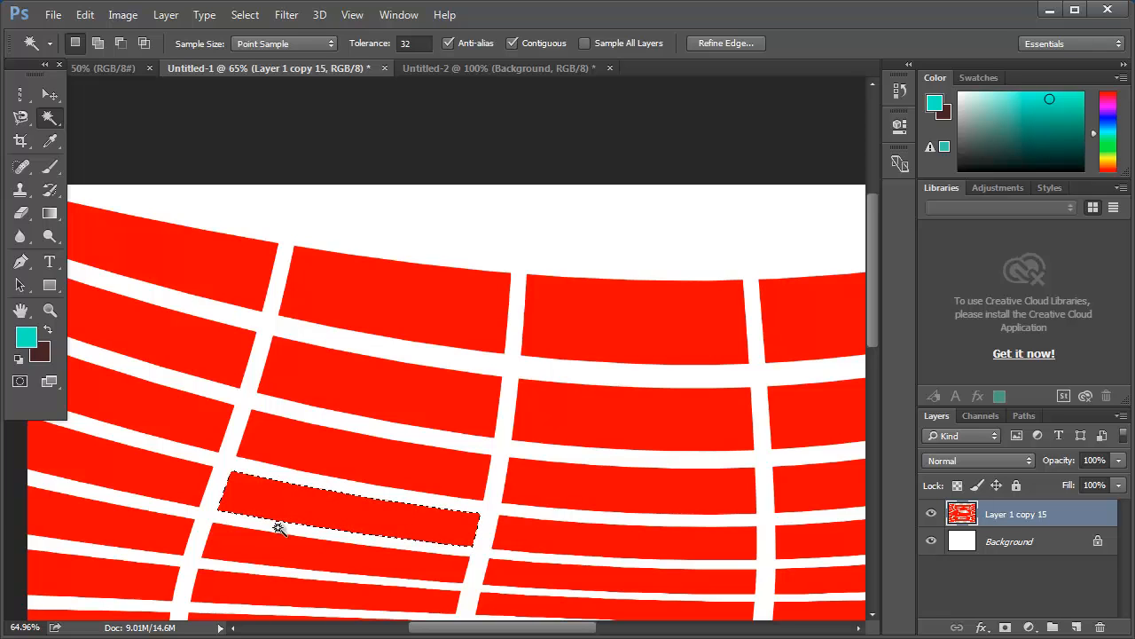
{"action": "left_click", "coordinate": [474, 241]}
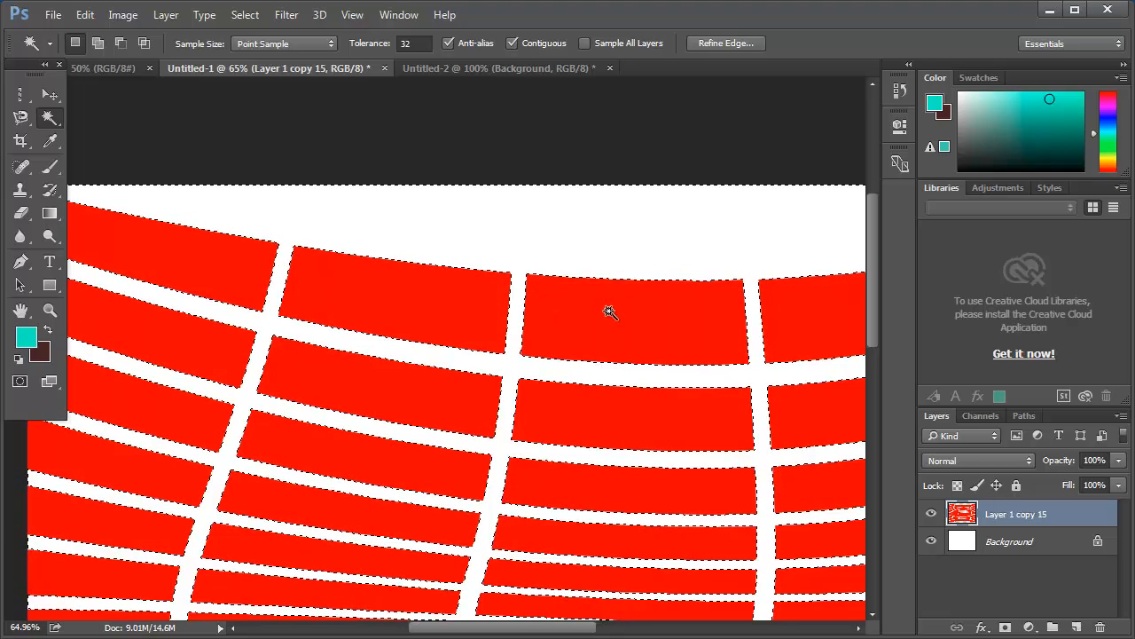
{"action": "right_click", "coordinate": [50, 117]}
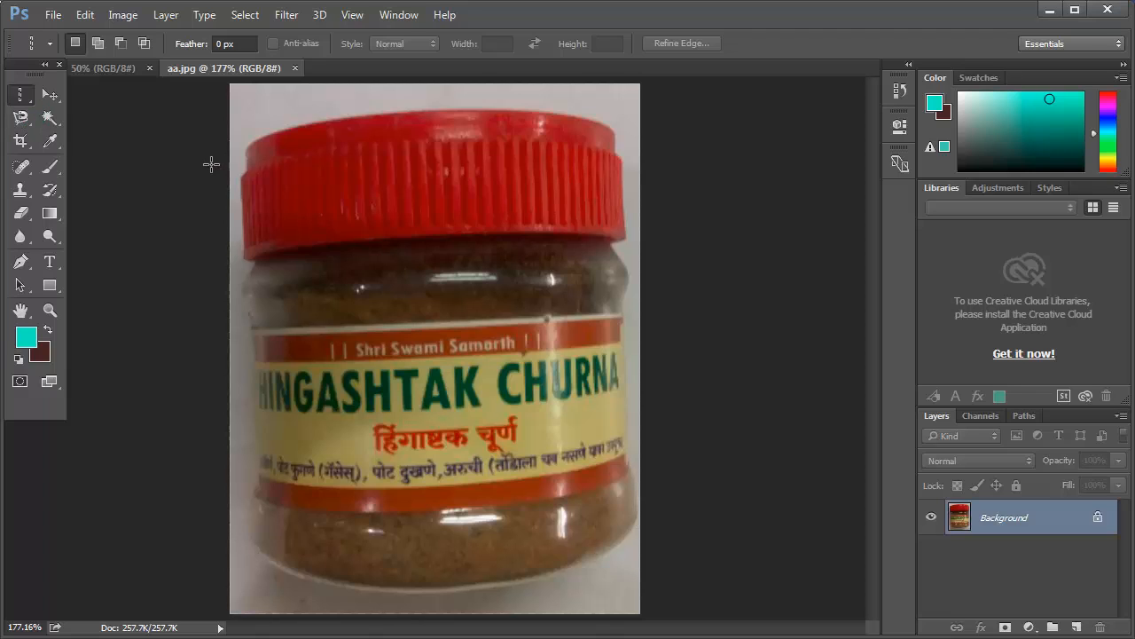
Step: Trace the jar's full outline in aa.jpg with the Magnetic Lasso tool and close it into a selection
{"action": "left_click", "coordinate": [20, 116]}
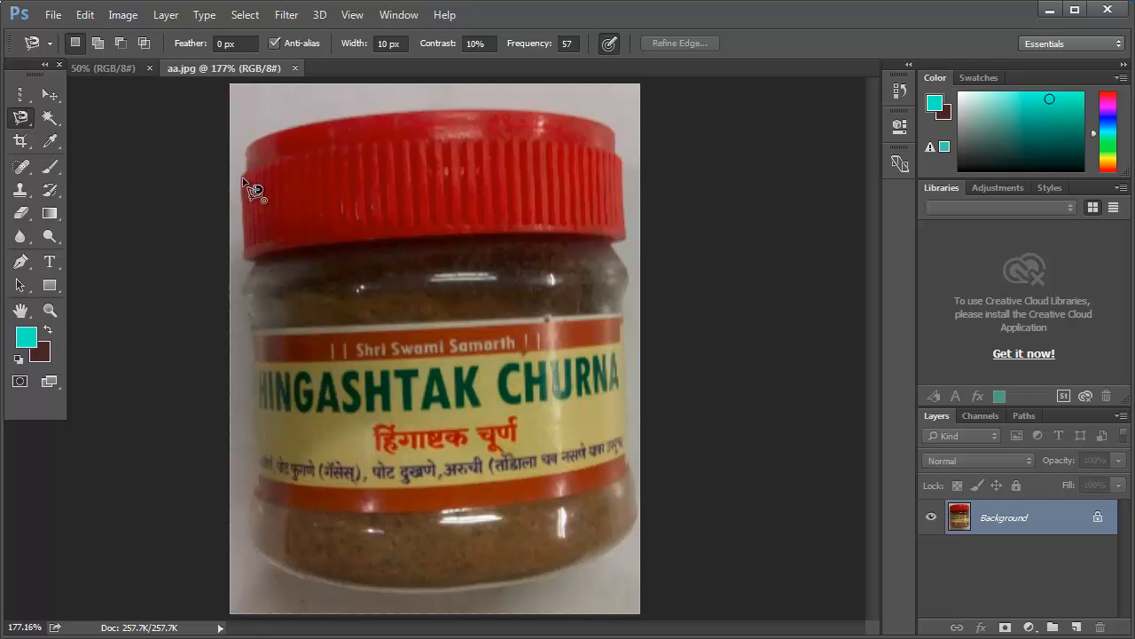
{"action": "left_click", "coordinate": [243, 177]}
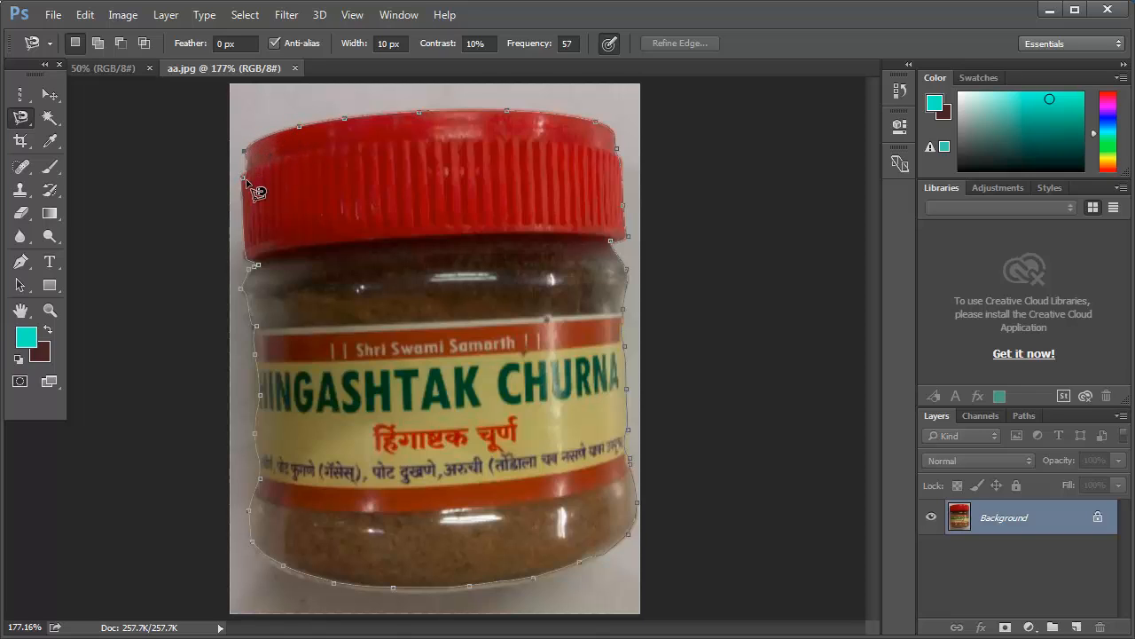
{"action": "double_click", "coordinate": [243, 176]}
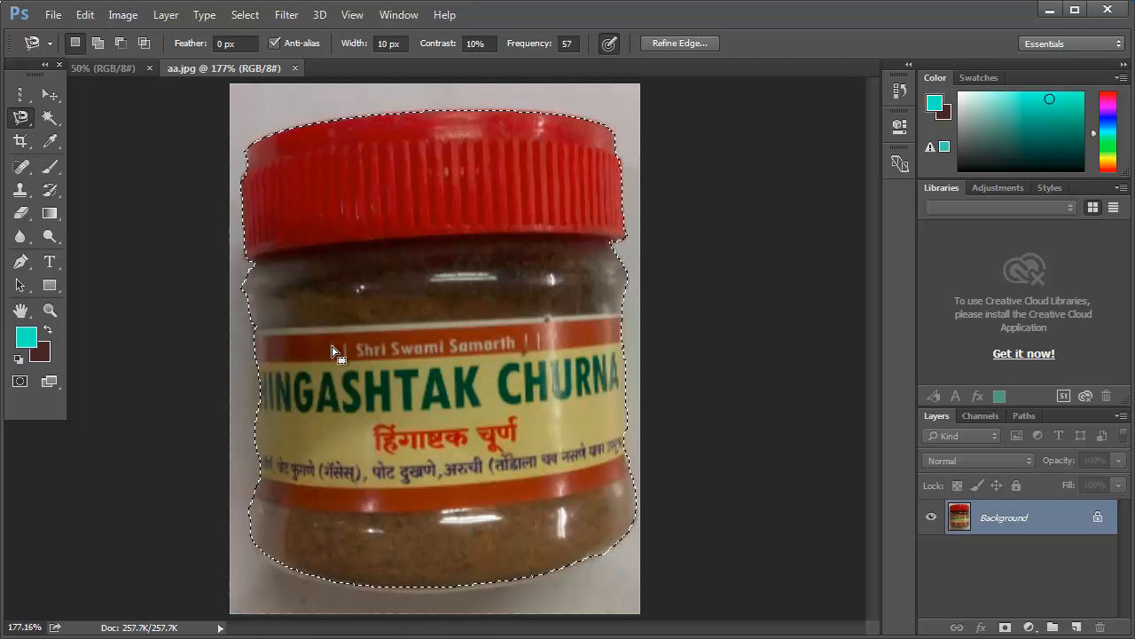
Step: Copy the selected jar onto its own layer and hide the Background layer
{"action": "key", "text": "ctrl+j"}
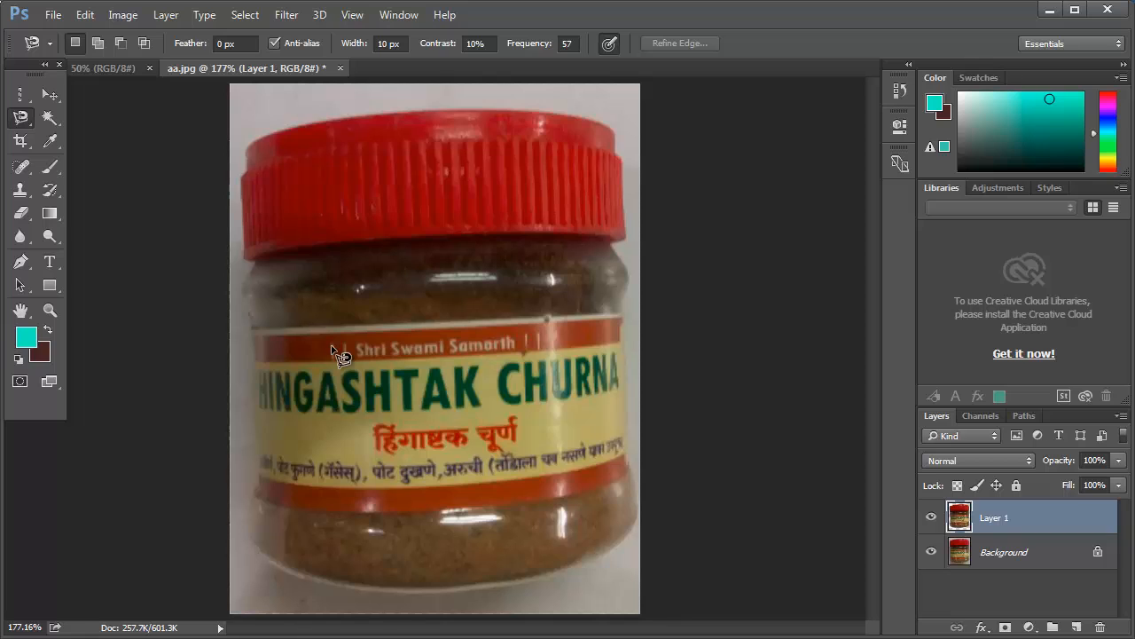
{"action": "left_click", "coordinate": [930, 554]}
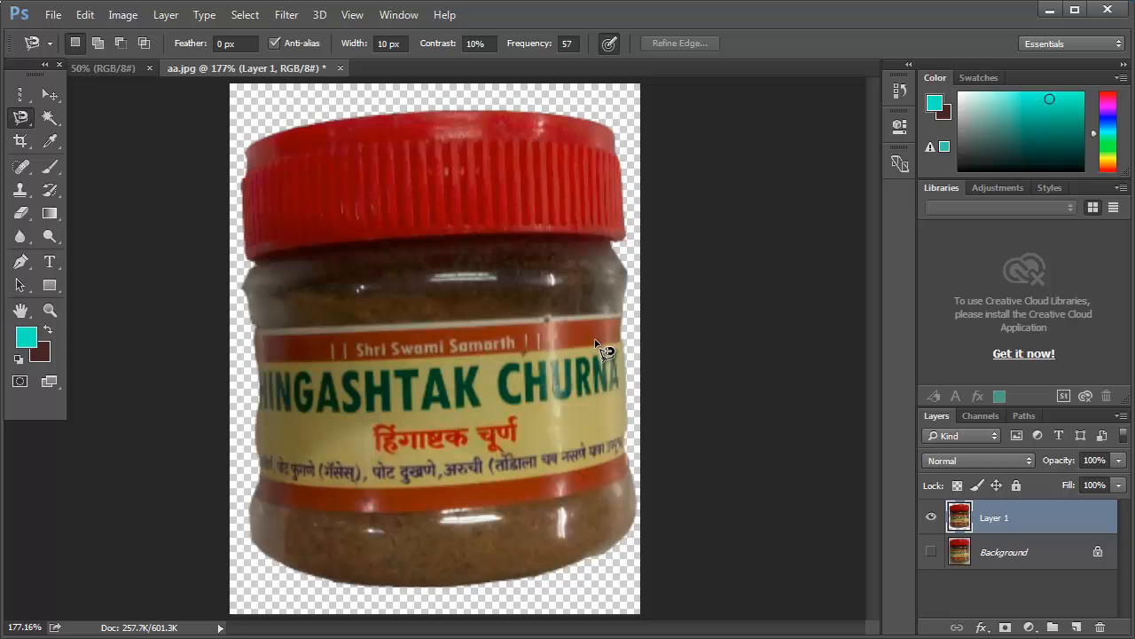
Step: Add a new layer beneath the jar layer and fill it with white (ffffff) as the foreground color
{"action": "left_click", "coordinate": [1076, 627]}
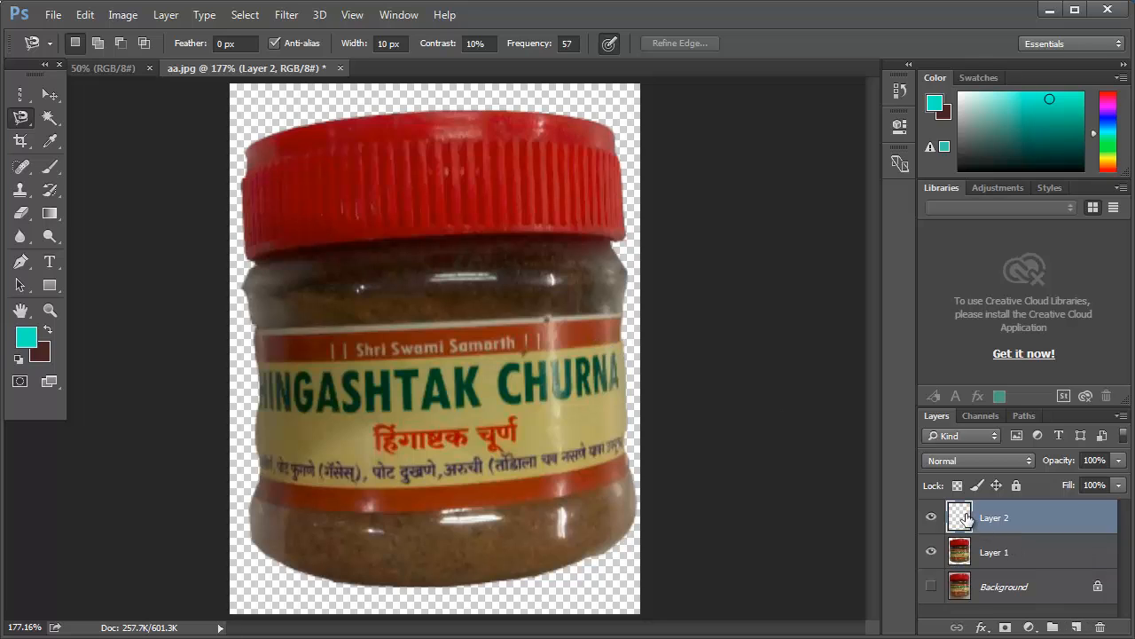
{"action": "left_click_drag", "start_coordinate": [967, 519], "coordinate": [965, 566]}
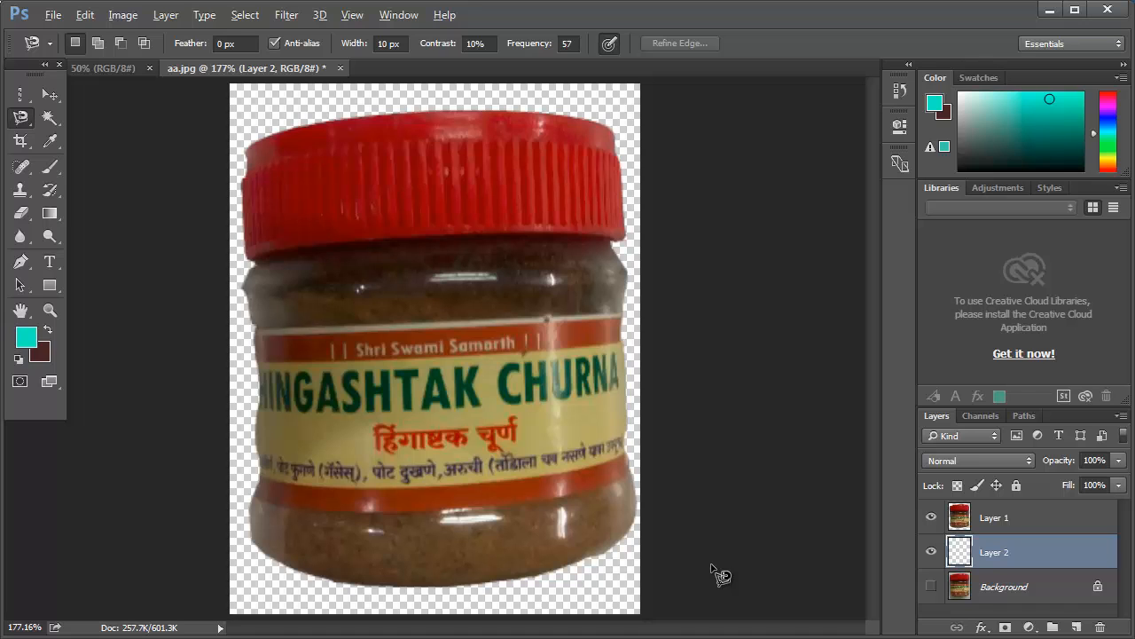
{"action": "left_click", "coordinate": [27, 337]}
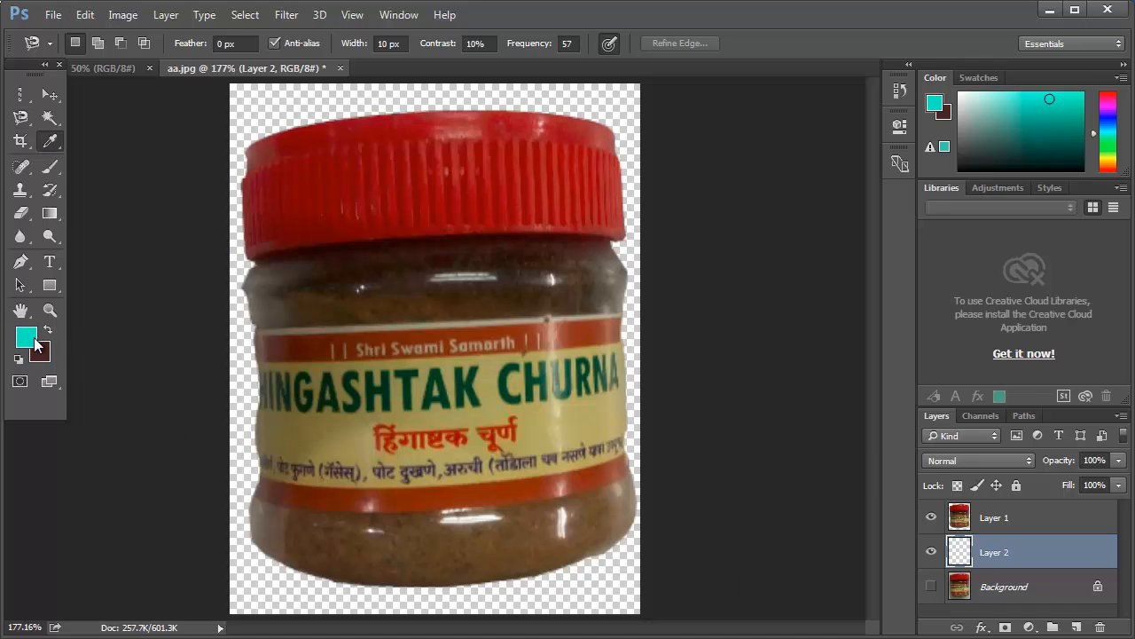
{"action": "left_click_drag", "start_coordinate": [538, 268], "coordinate": [455, 187]}
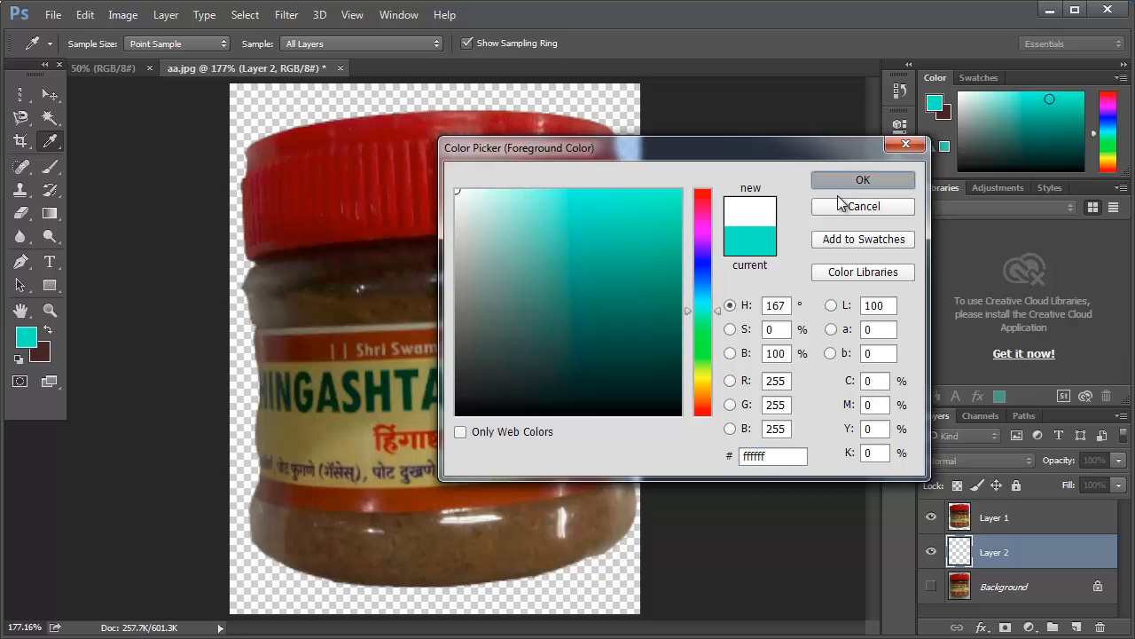
{"action": "left_click", "coordinate": [863, 180]}
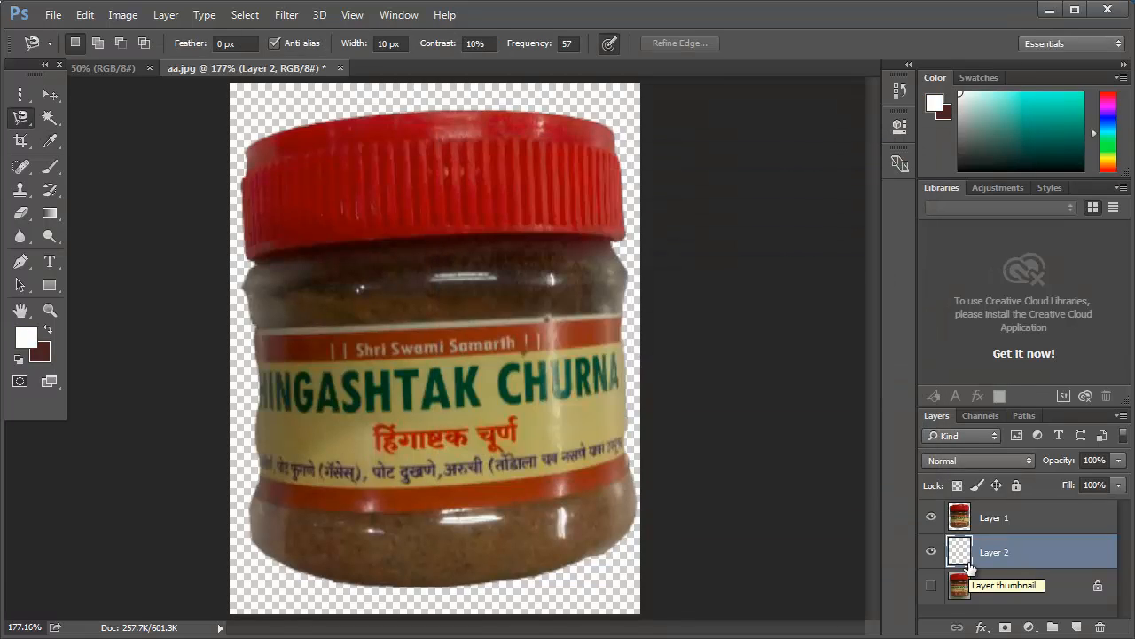
{"action": "key", "text": "ctrl+BackSpace"}
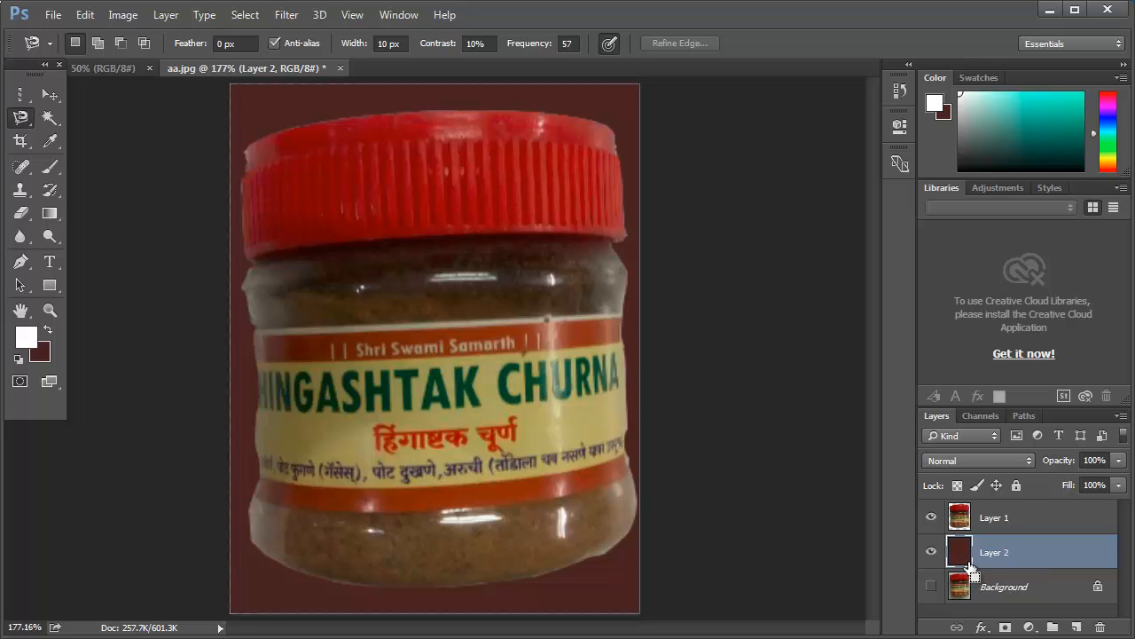
{"action": "key", "text": "alt+BackSpace"}
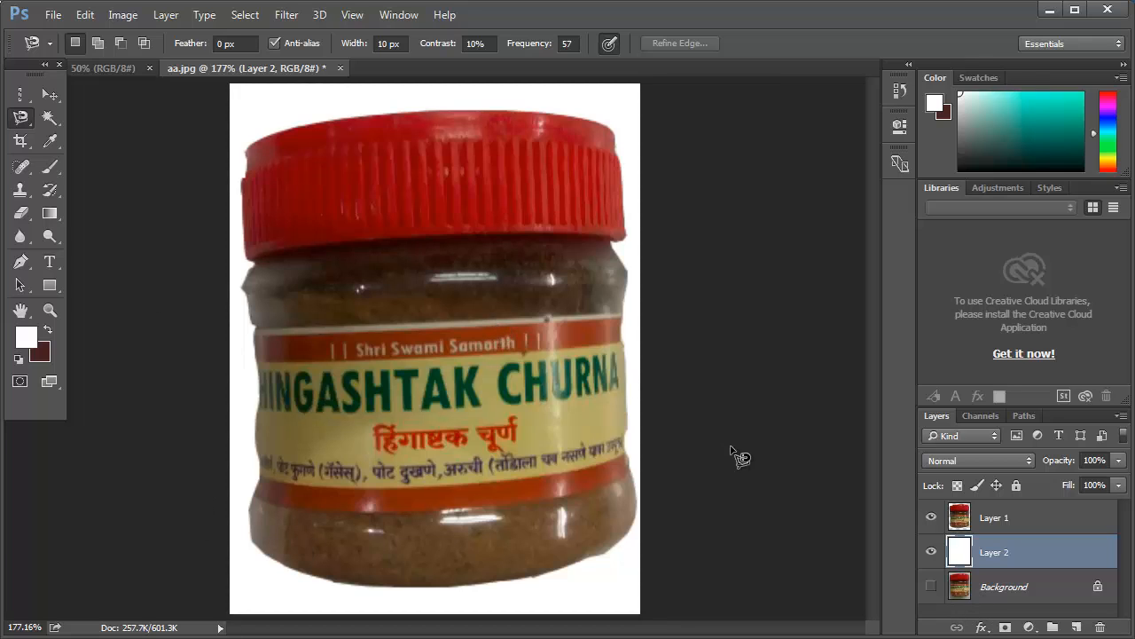
{"action": "key", "text": "ctrl+t"}
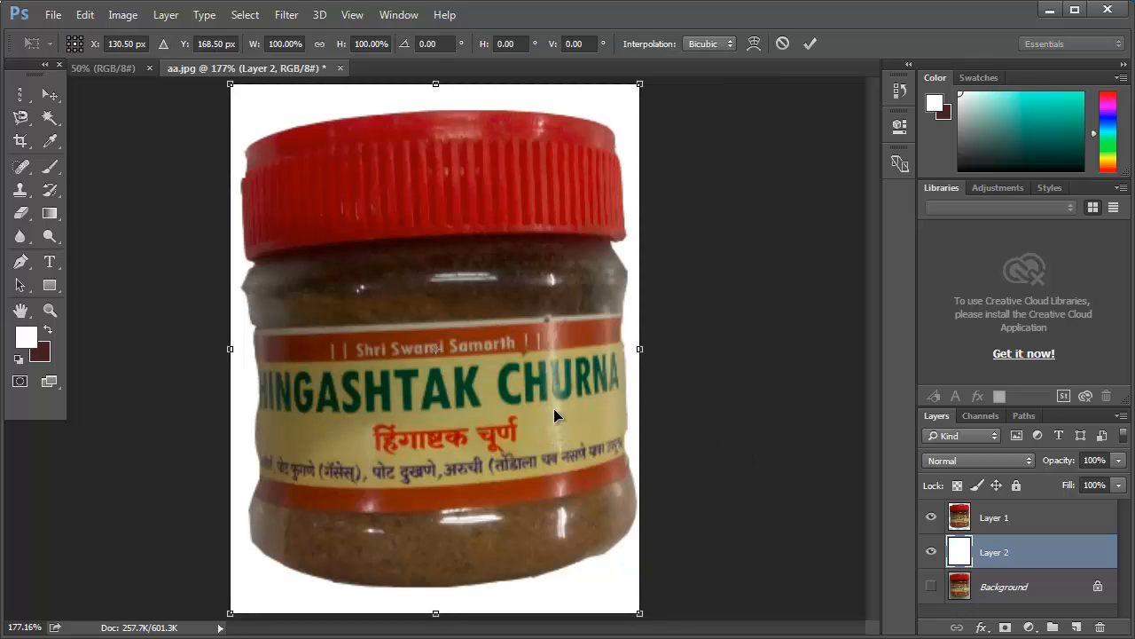
{"action": "key", "text": "Return"}
{"action": "key", "text": "l"}
Step: Scale the jar on Layer 1 to about 51.5% with Free Transform and place it in the canvas's upper-left corner
{"action": "left_click", "coordinate": [1011, 526]}
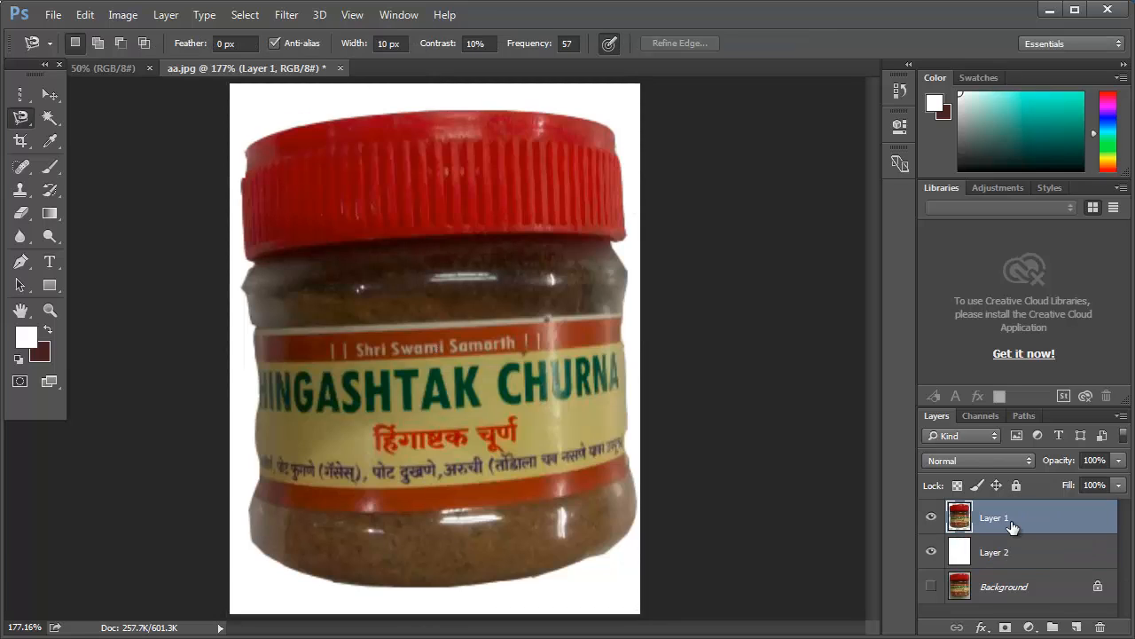
{"action": "key", "text": "ctrl+t"}
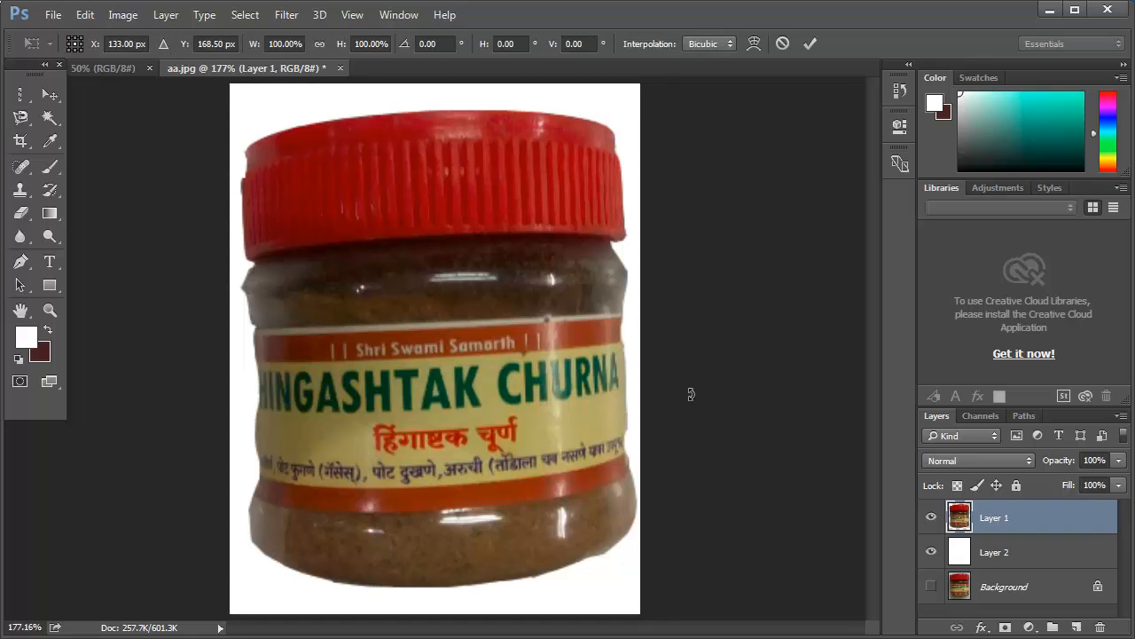
{"action": "left_click_drag", "start_coordinate": [636, 109], "coordinate": [522, 406]}
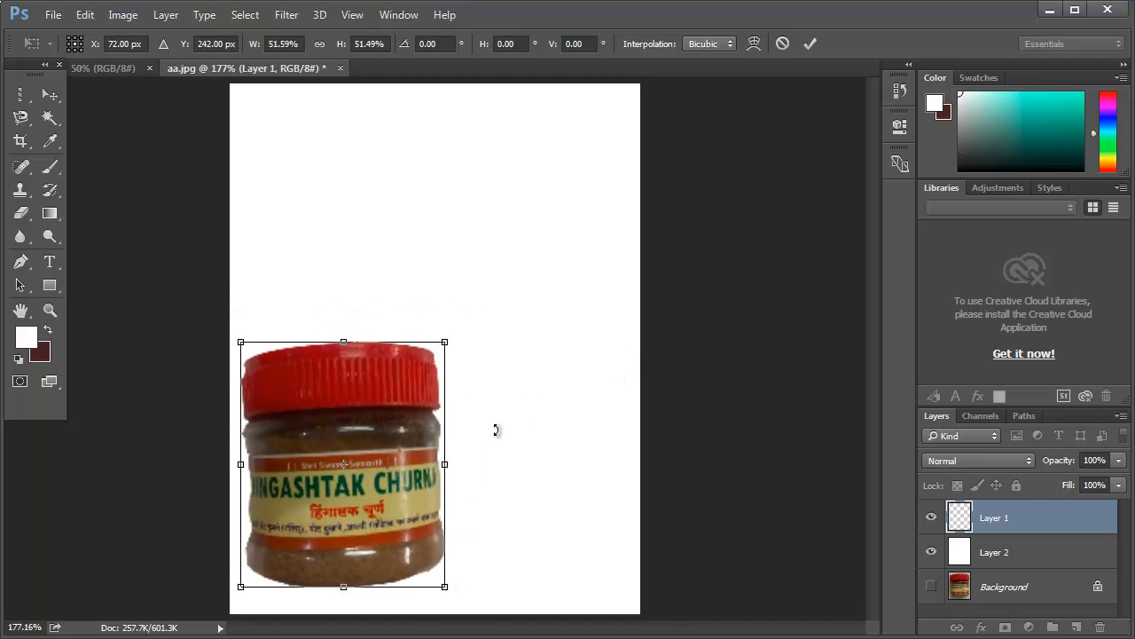
{"action": "left_click_drag", "start_coordinate": [355, 452], "coordinate": [373, 213]}
{"action": "key", "text": "l"}
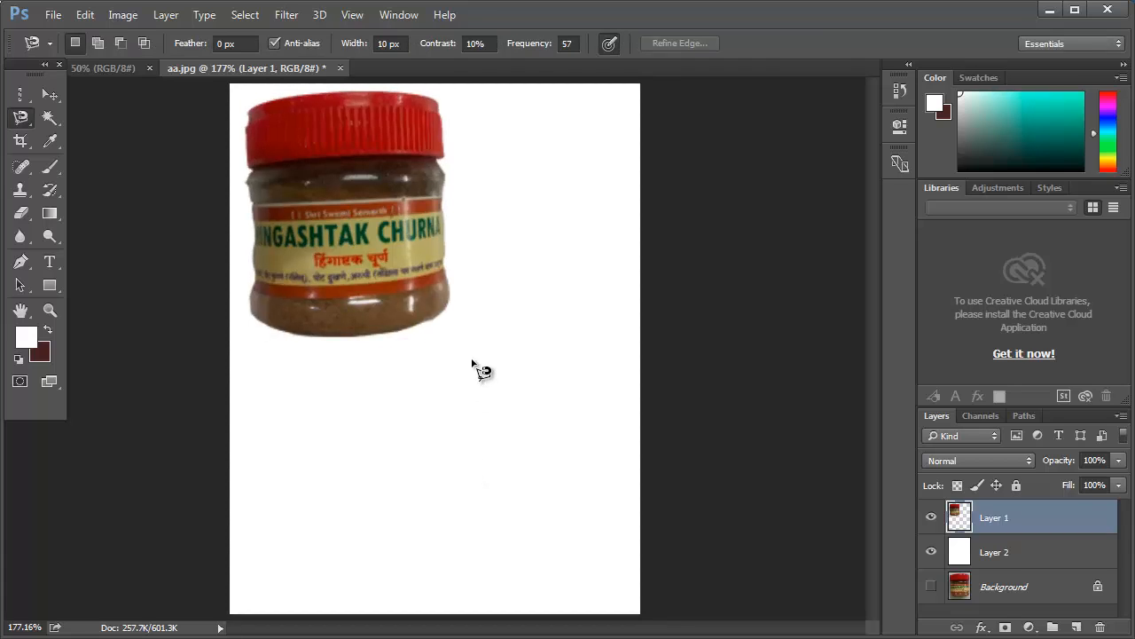
{"action": "left_click", "coordinate": [365, 260]}
{"action": "left_click", "coordinate": [366, 338]}
{"action": "left_click", "coordinate": [231, 92]}
{"action": "key", "text": "Escape"}
Step: Duplicate the jar twice in an overlapping diagonal toward the lower right and merge the three jar layers into one
{"action": "left_click", "coordinate": [55, 100]}
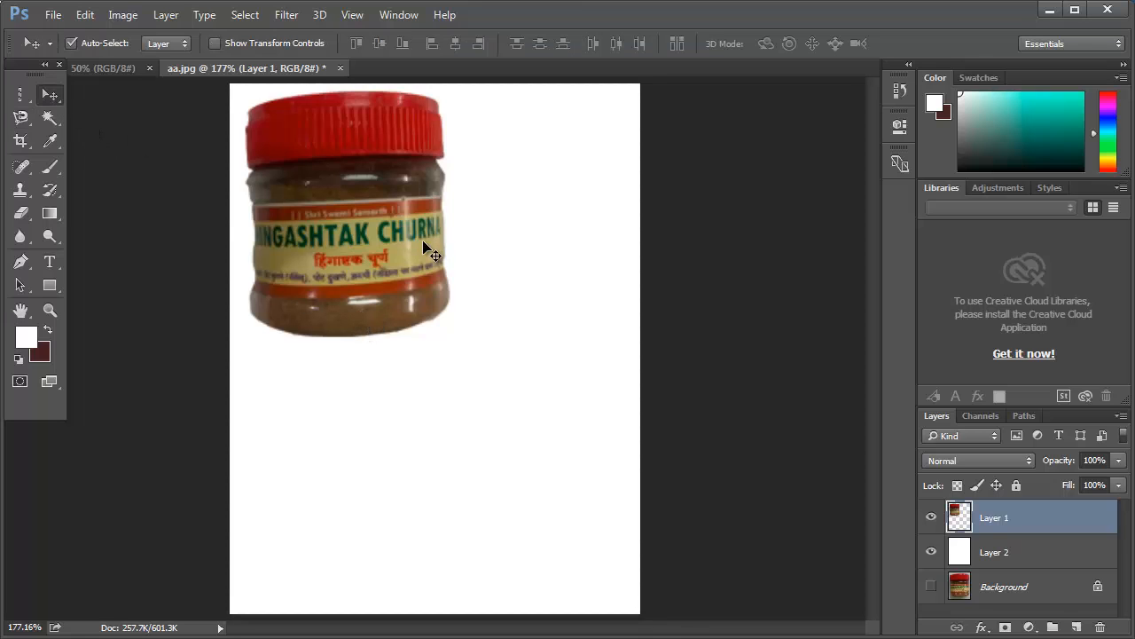
{"action": "left_click_drag", "start_coordinate": [417, 244], "coordinate": [545, 304]}
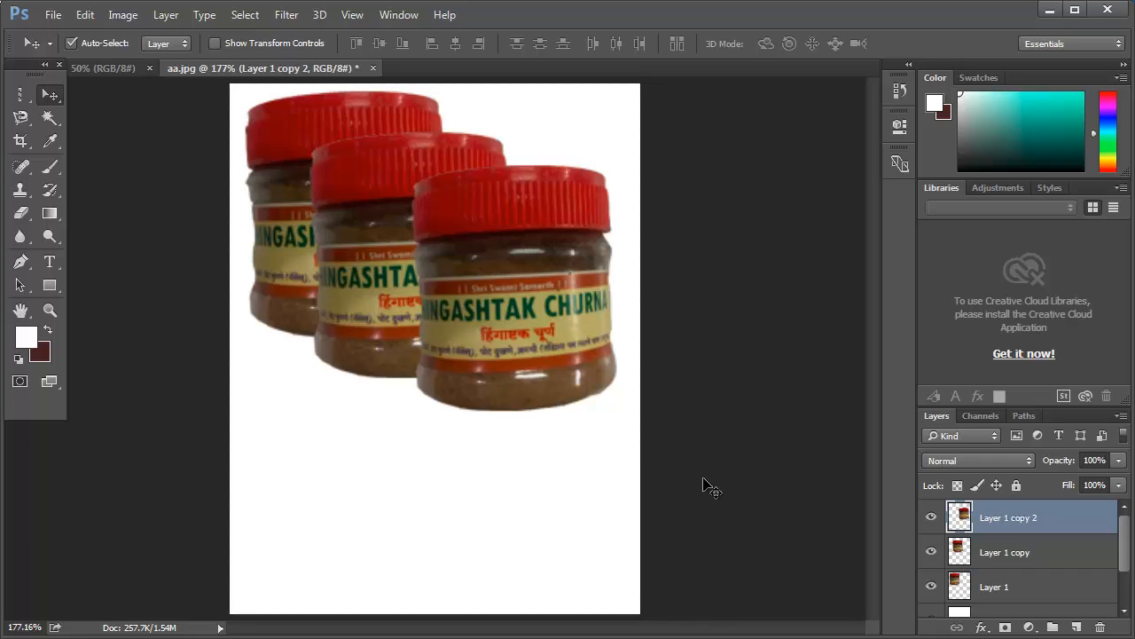
{"action": "mouse_move", "coordinate": [1125, 534]}
{"action": "left_mouse_down"}
{"action": "mouse_move", "coordinate": [1127, 557]}
{"action": "mouse_move", "coordinate": [1131, 532]}
{"action": "left_mouse_up"}
{"action": "left_click", "coordinate": [1045, 592], "text": "shift"}
{"action": "key", "text": "ctrl+e"}
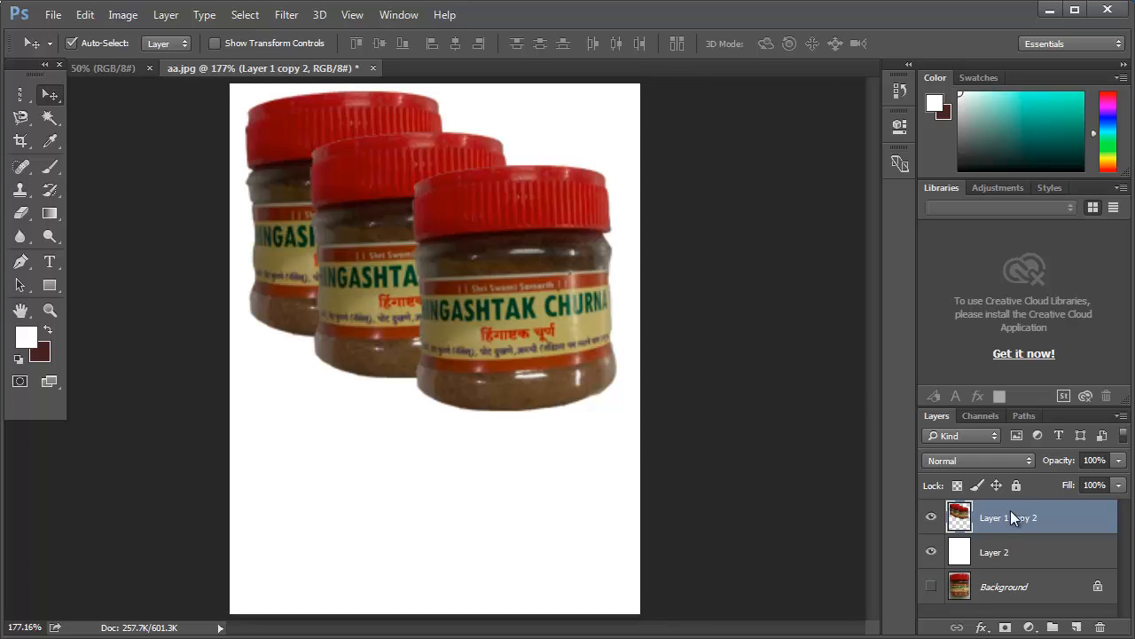
Step: Add a Brightness/Contrast adjustment layer above the merged jars and increase the brightness
{"action": "left_click", "coordinate": [996, 187]}
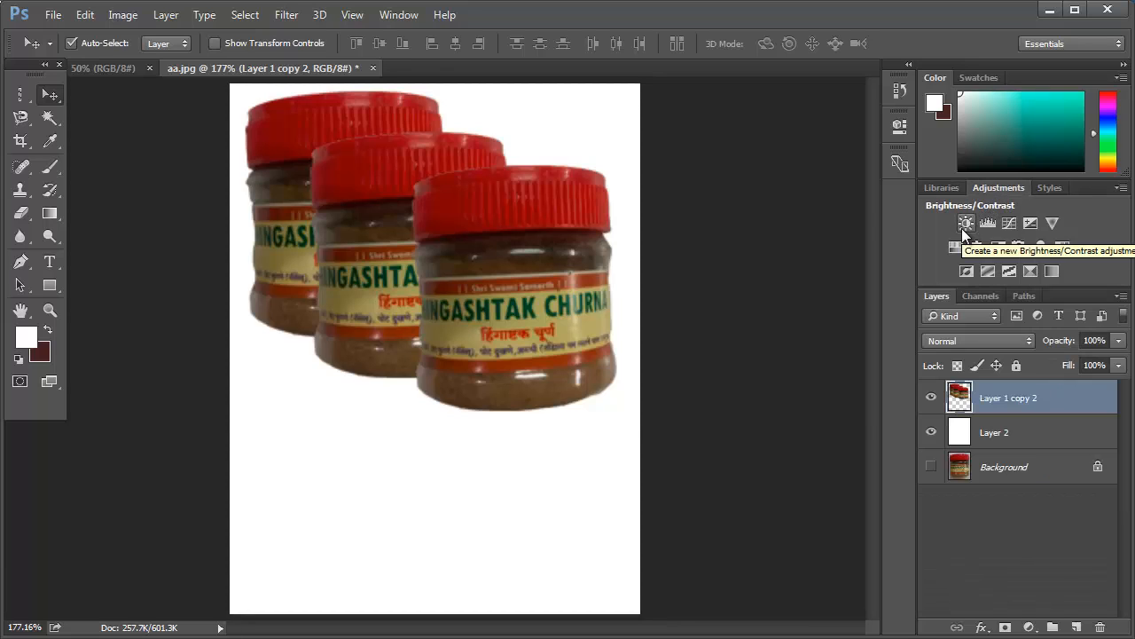
{"action": "left_click", "coordinate": [965, 226]}
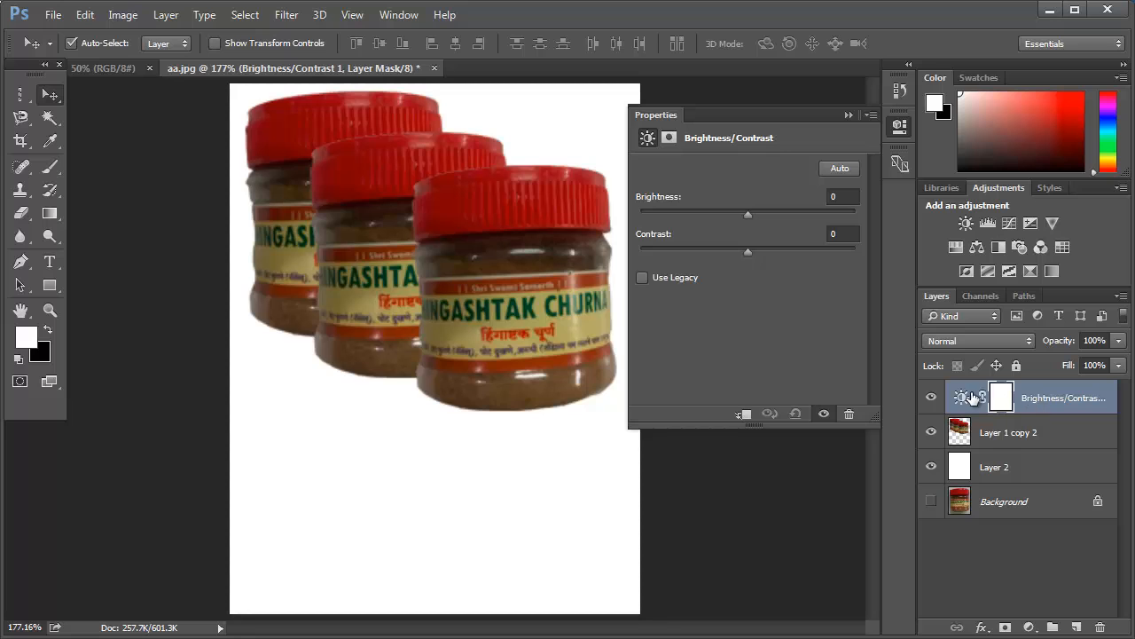
{"action": "mouse_move", "coordinate": [751, 213]}
{"action": "left_mouse_down"}
{"action": "mouse_move", "coordinate": [718, 218]}
{"action": "mouse_move", "coordinate": [809, 213]}
{"action": "mouse_move", "coordinate": [750, 217]}
{"action": "left_mouse_up"}
{"action": "left_click_drag", "start_coordinate": [761, 216], "coordinate": [810, 227]}
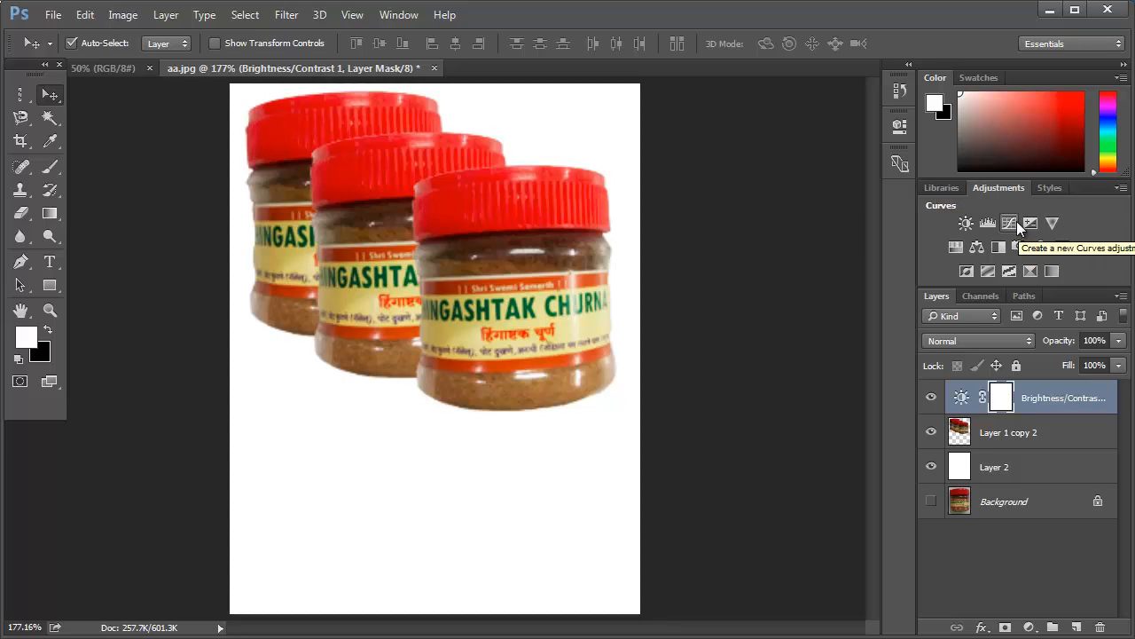
Step: Add a Vibrance adjustment layer with vibrance +12 and saturation -15
{"action": "left_click", "coordinate": [1052, 223]}
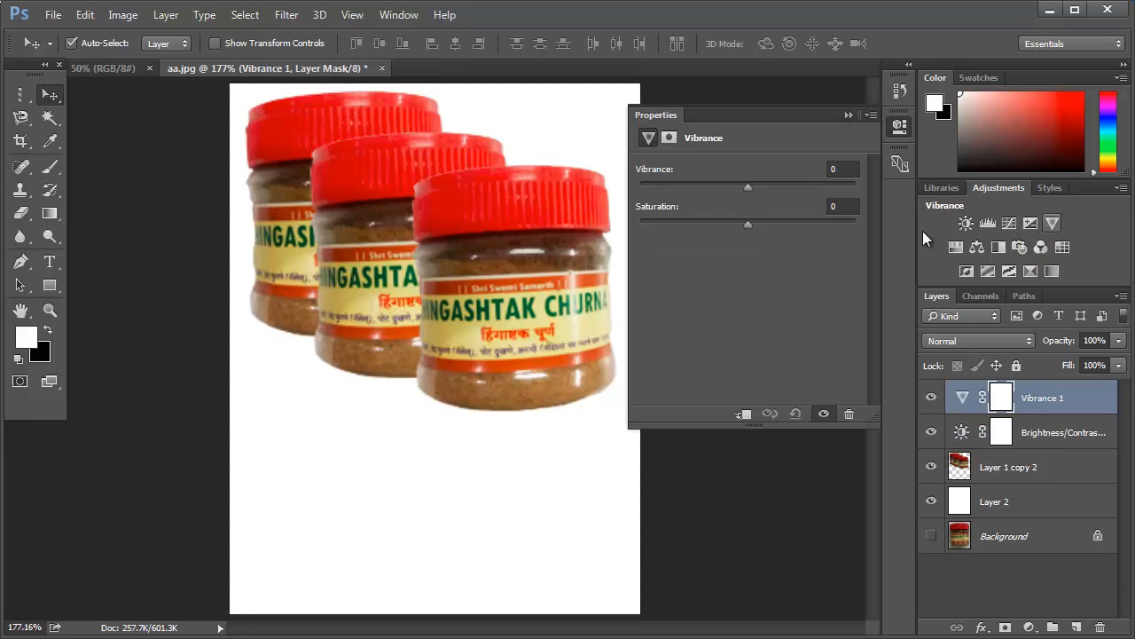
{"action": "left_click_drag", "start_coordinate": [753, 187], "coordinate": [732, 223]}
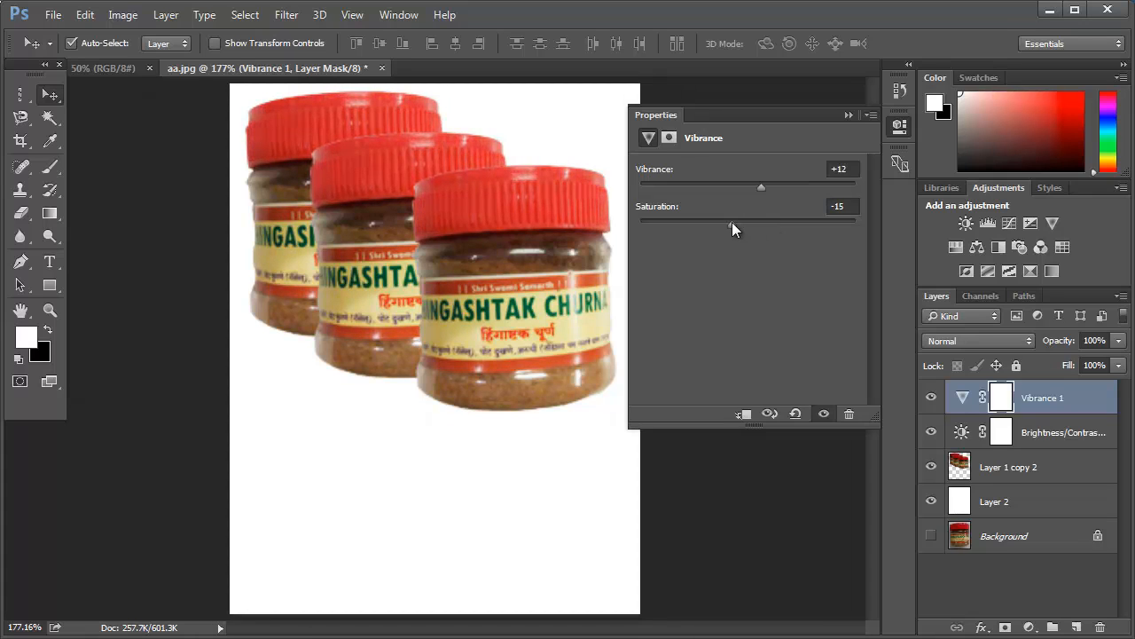
{"action": "left_click", "coordinate": [848, 115]}
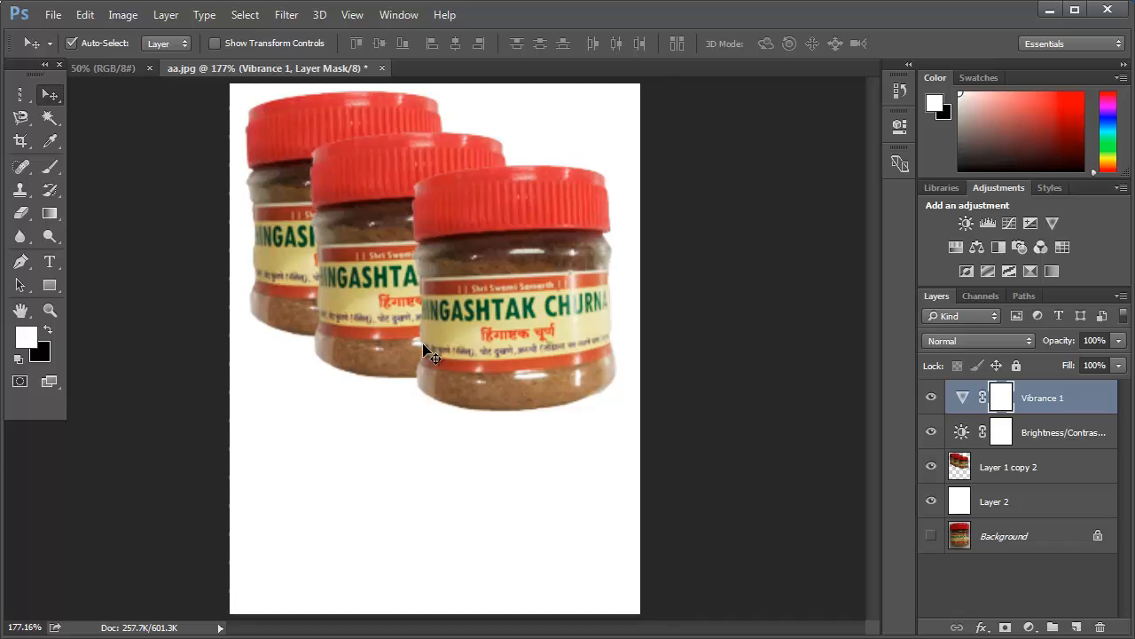
Step: Start a 12 pt Myriad Pro text layer below the jars and set its text color to black (000000)
{"action": "left_click", "coordinate": [50, 262]}
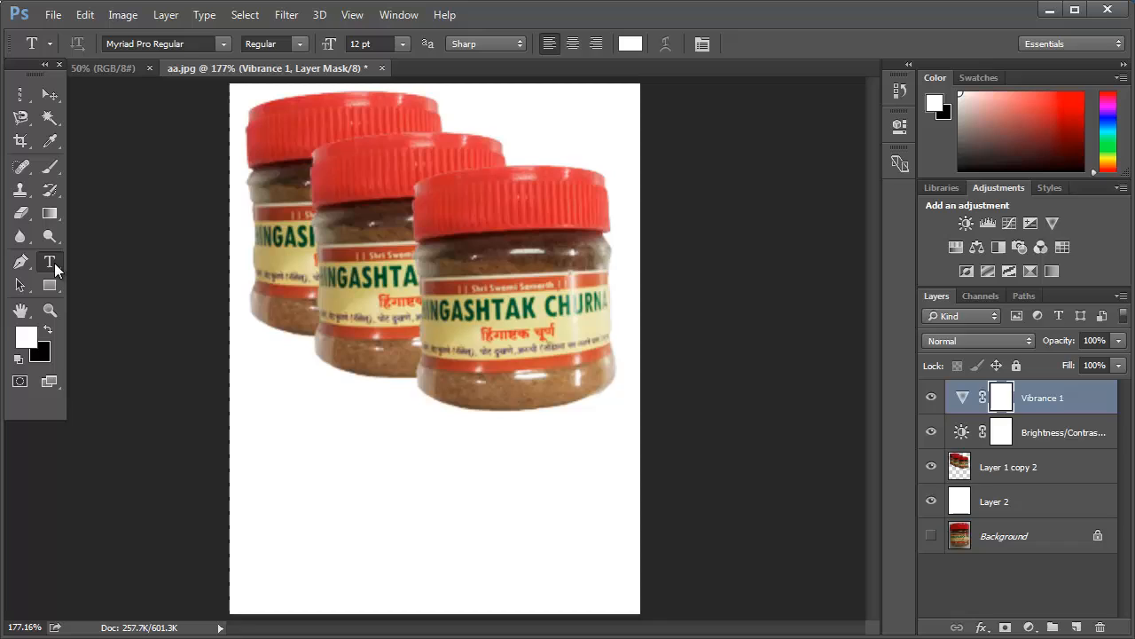
{"action": "left_click", "coordinate": [261, 458]}
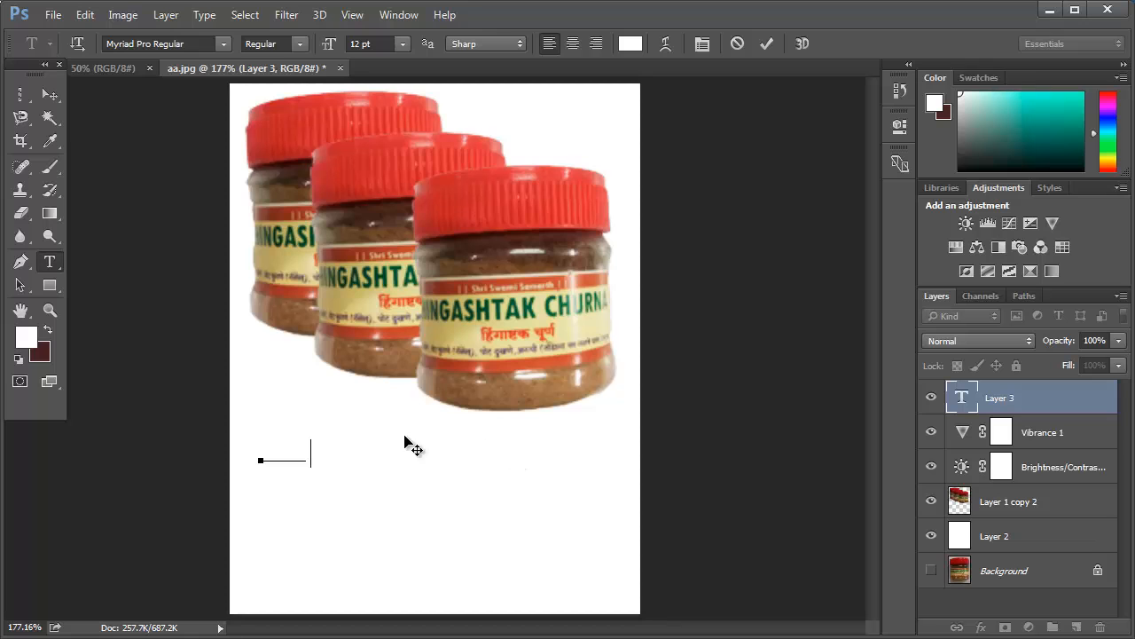
{"action": "left_click_drag", "start_coordinate": [306, 448], "coordinate": [203, 449]}
{"action": "left_click", "coordinate": [631, 44]}
{"action": "left_click", "coordinate": [661, 347]}
{"action": "left_click_drag", "start_coordinate": [661, 347], "coordinate": [682, 415]}
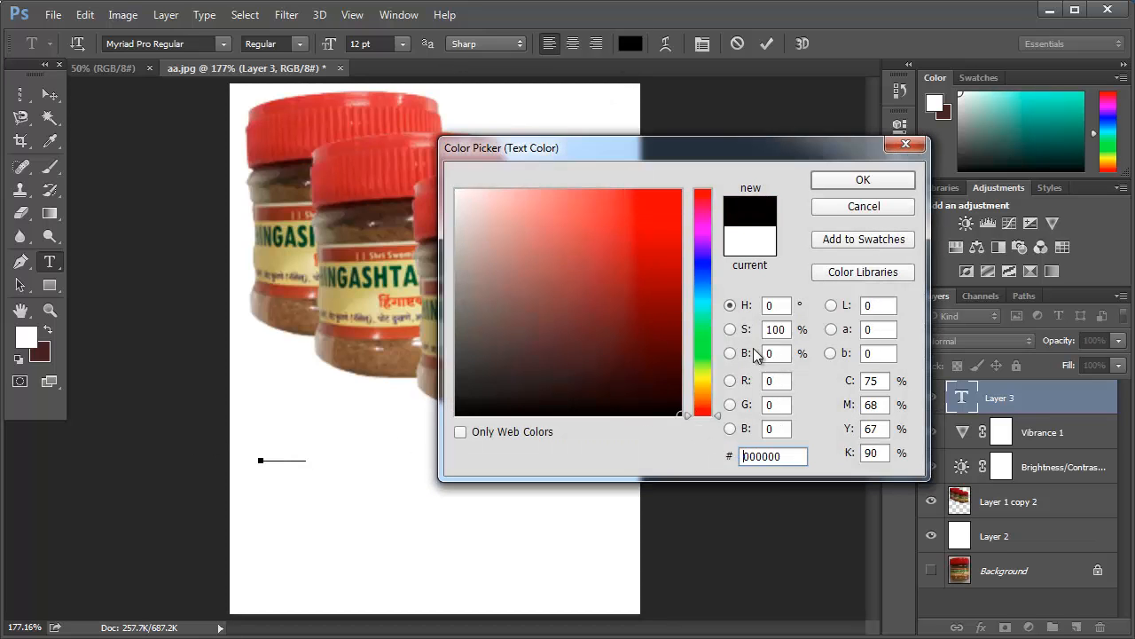
{"action": "left_click", "coordinate": [862, 180]}
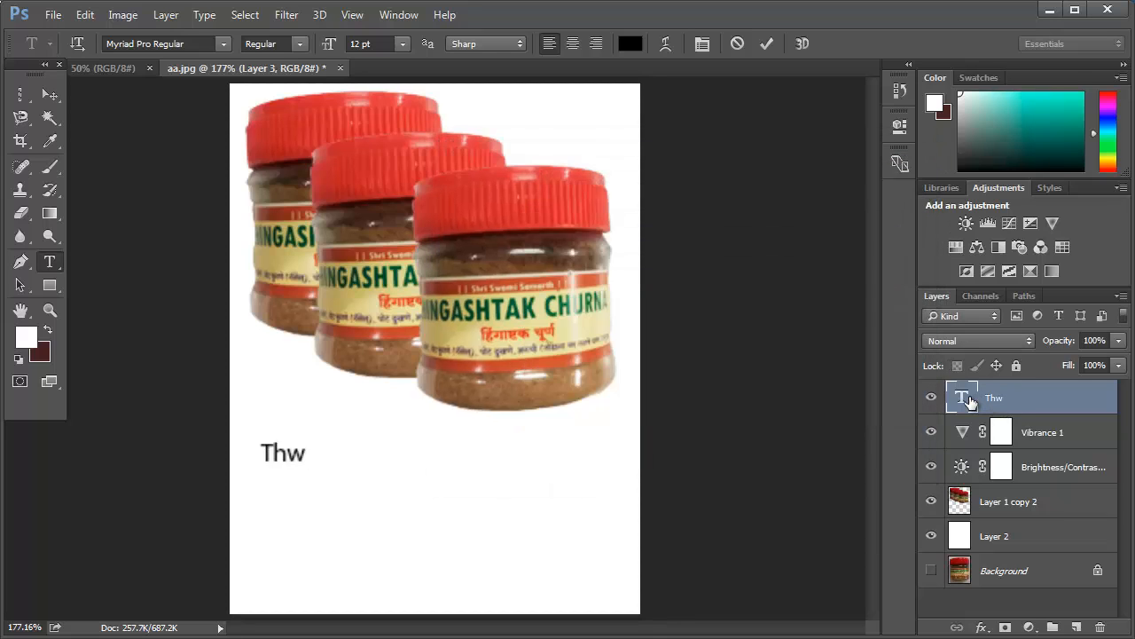
Step: Enter "The Miracle Medicine for Stomach Problems" as three centered lines and move the text block beneath the jars
{"action": "type", "text": "Miracle Medicine for Stomach Problems"}
{"action": "key", "text": "ctrl+shift+c"}
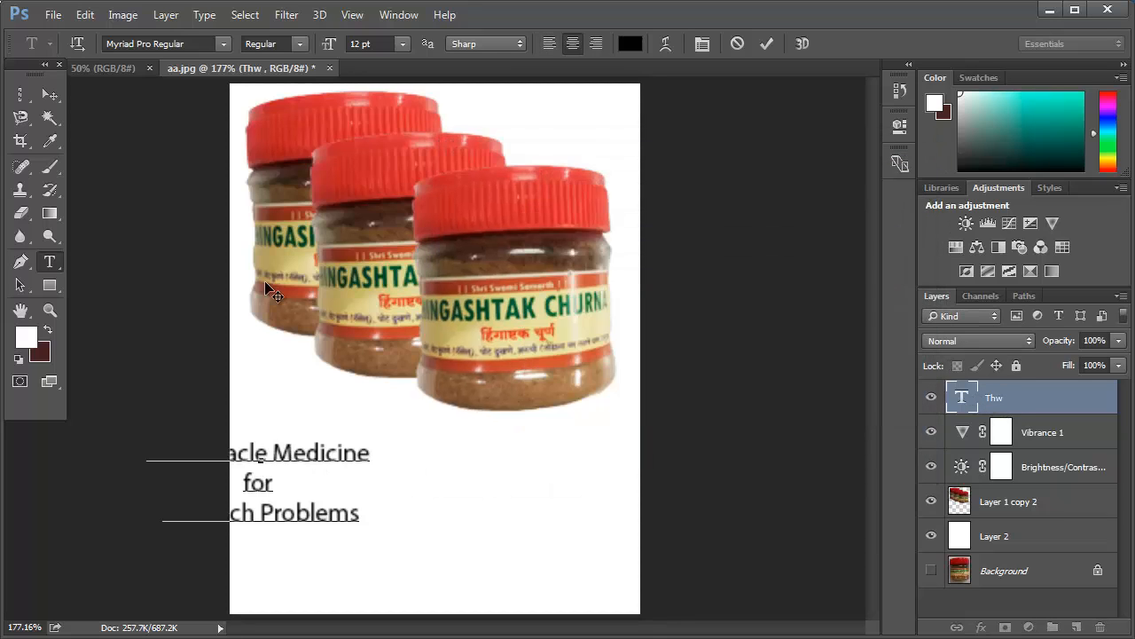
{"action": "left_click", "coordinate": [50, 95]}
{"action": "left_click_drag", "start_coordinate": [351, 526], "coordinate": [512, 539]}
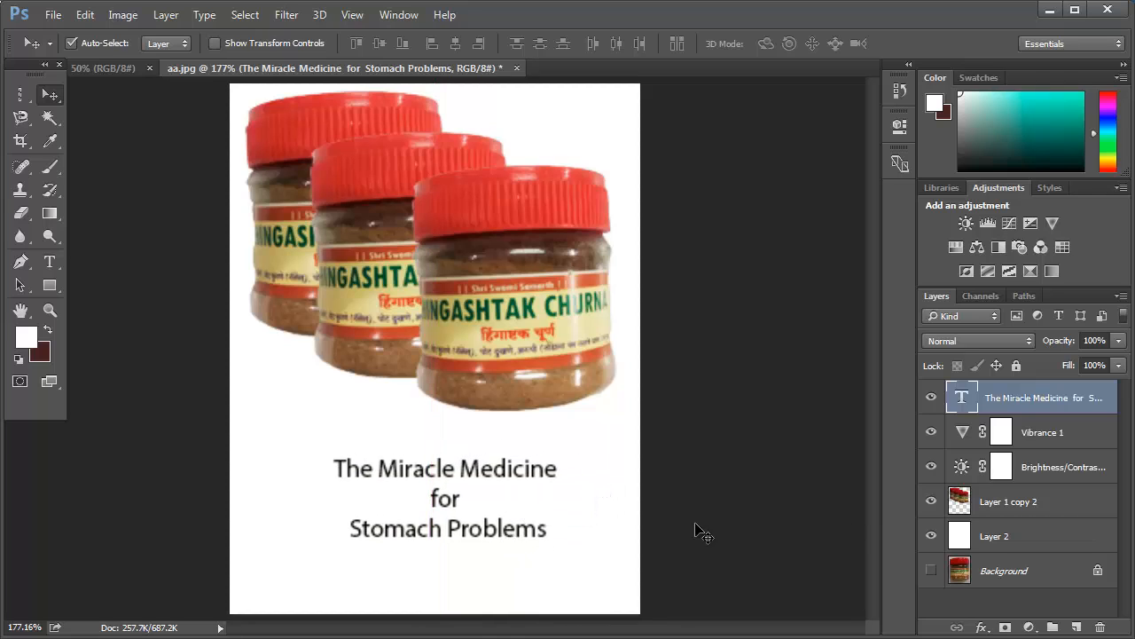
Step: Color the text line "The Miracle Medicine" blue (0024ff)
{"action": "double_click", "coordinate": [964, 397]}
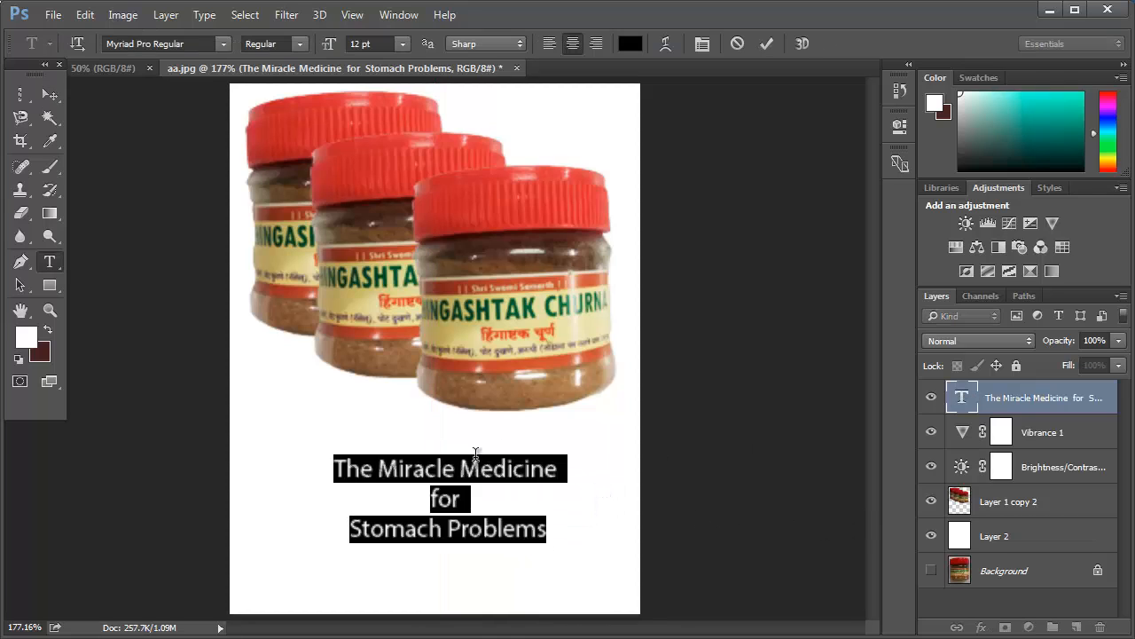
{"action": "triple_click", "coordinate": [477, 461]}
{"action": "left_click", "coordinate": [629, 43]}
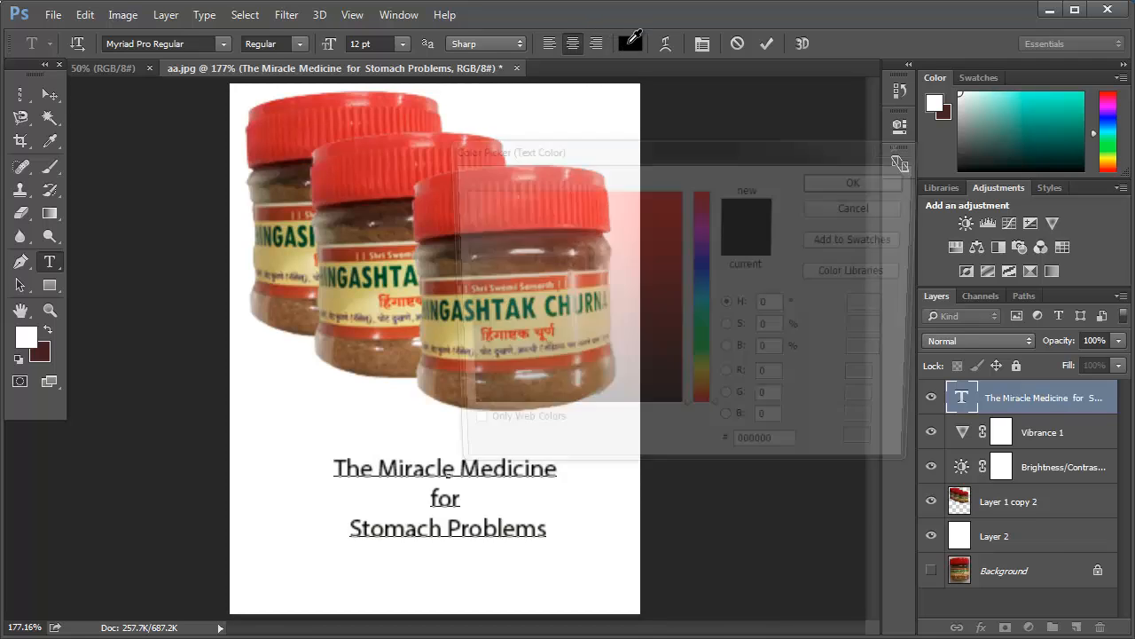
{"action": "type", "text": "ff0000"}
{"action": "left_click_drag", "start_coordinate": [648, 324], "coordinate": [657, 332]}
{"action": "left_click_drag", "start_coordinate": [701, 291], "coordinate": [704, 173]}
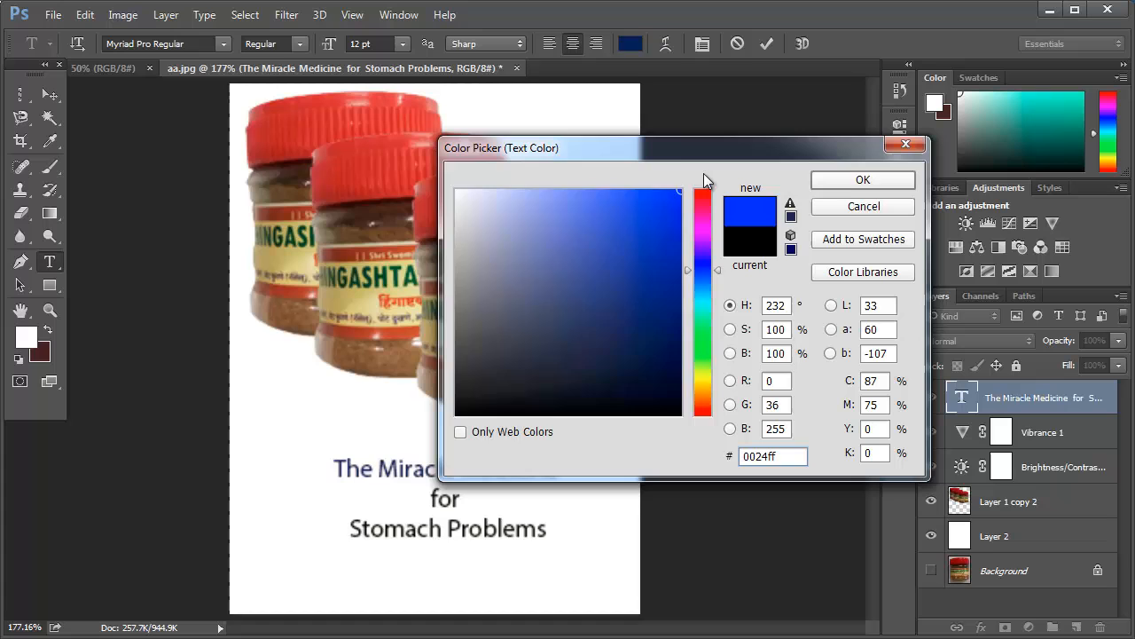
{"action": "left_click", "coordinate": [838, 182]}
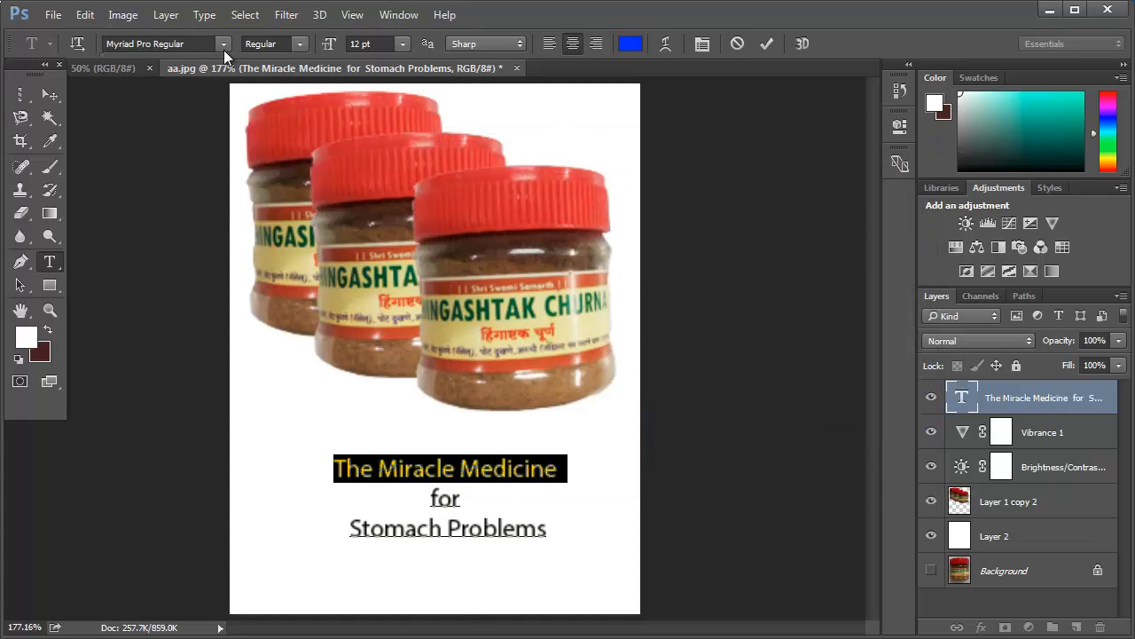
Step: Set the font of the line "The Miracle Medicine" to Ravie Regular
{"action": "left_click", "coordinate": [224, 44]}
{"action": "scroll", "coordinate": [324, 415], "scroll_direction": "down", "scroll_amount": 10}
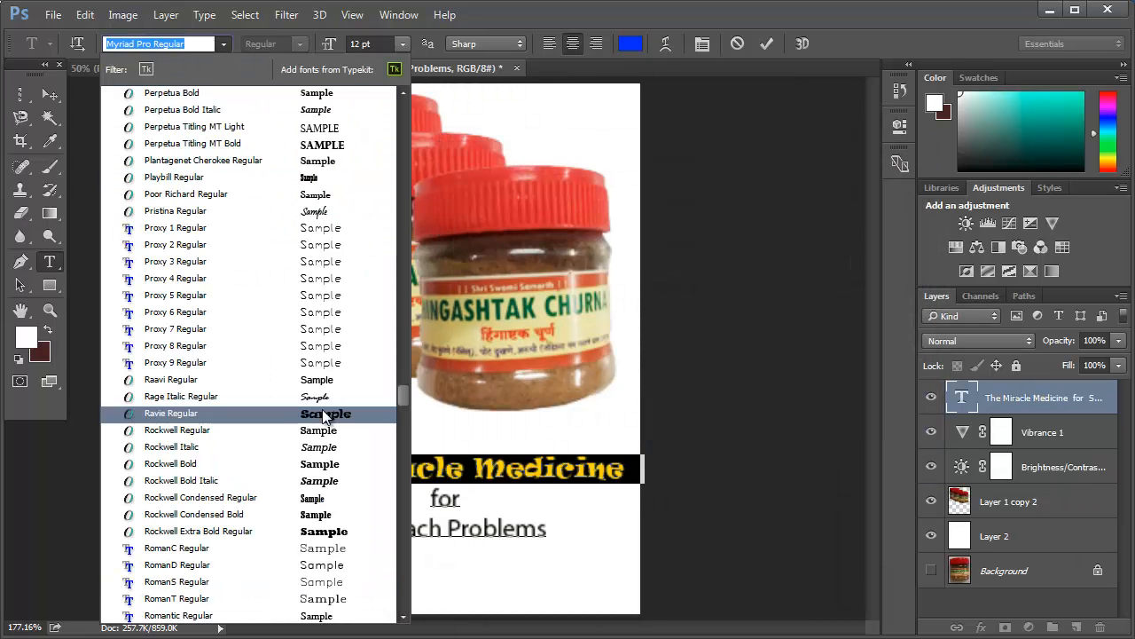
{"action": "left_click", "coordinate": [324, 415]}
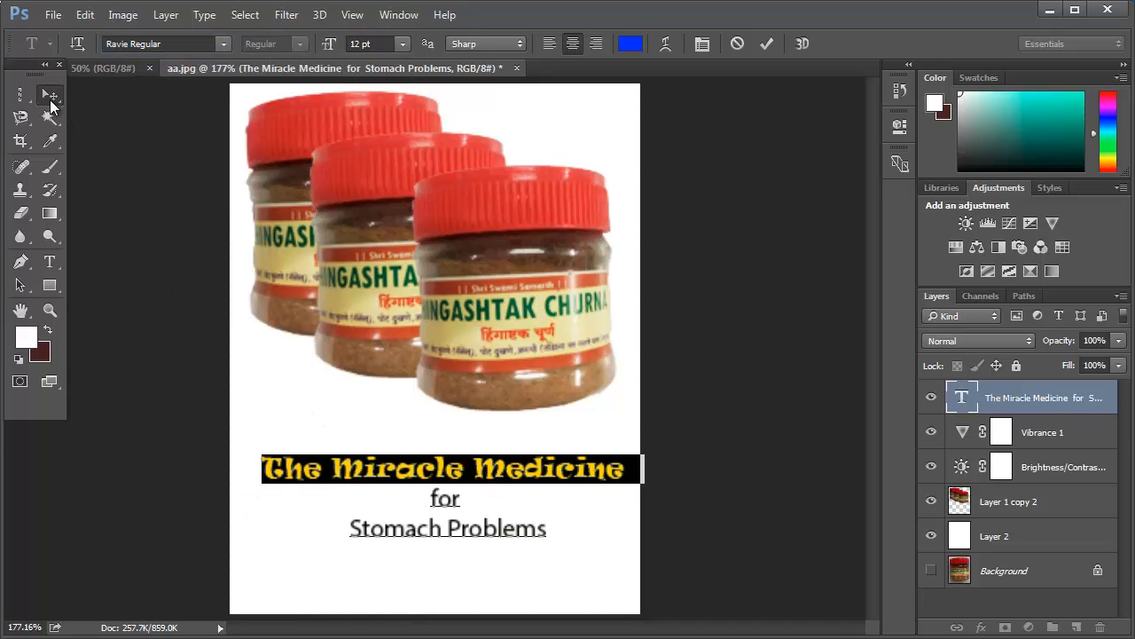
Step: Finish editing the text and move the text block slightly lower beneath the jars
{"action": "left_click", "coordinate": [50, 95]}
{"action": "left_click_drag", "start_coordinate": [510, 486], "coordinate": [517, 525]}
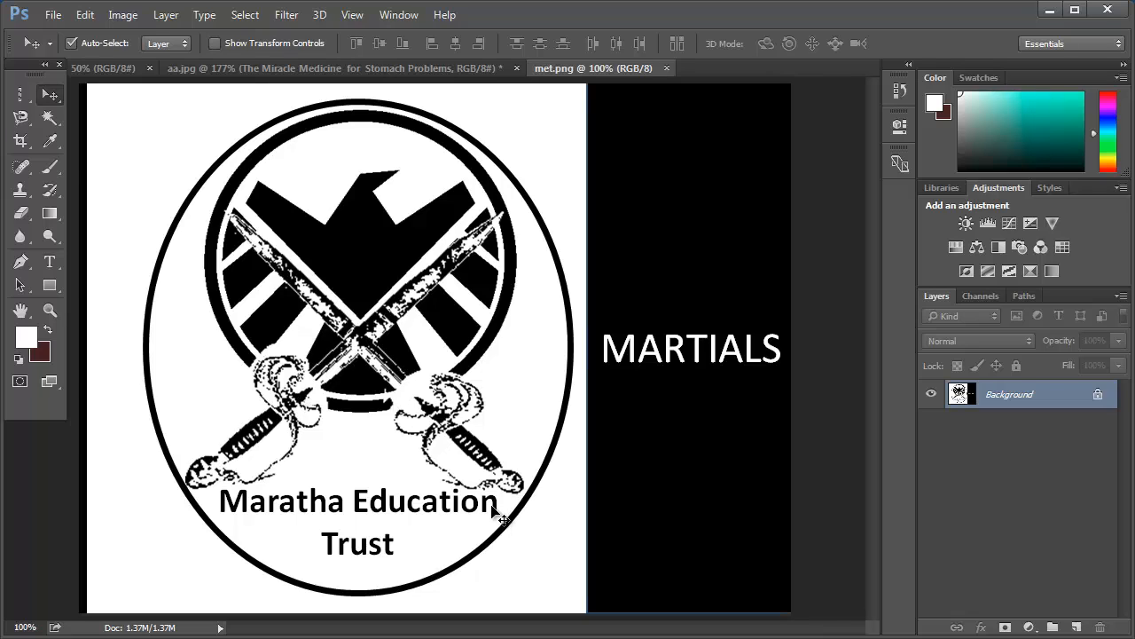
Step: In met.png, draw an elliptical selection about 5 by 4.7 in around the outer edge of the logo's thick inner ring
{"action": "left_click", "coordinate": [20, 116]}
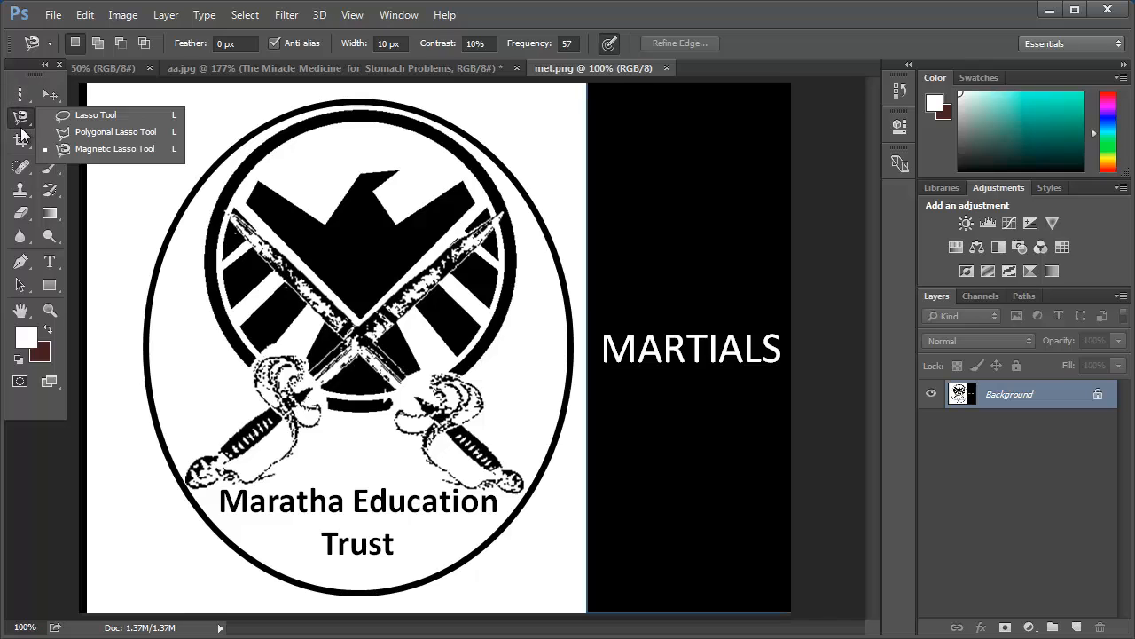
{"action": "left_click", "coordinate": [20, 95]}
{"action": "left_click", "coordinate": [73, 108]}
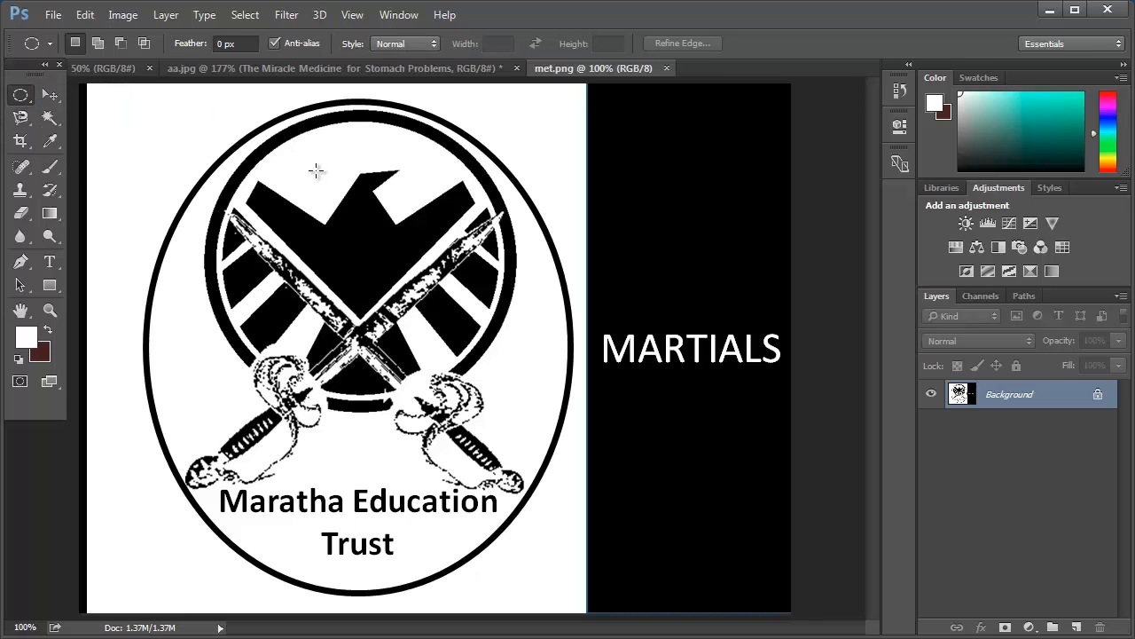
{"action": "mouse_move", "coordinate": [316, 171]}
{"action": "left_mouse_down"}
{"action": "mouse_move", "coordinate": [539, 448]}
{"action": "mouse_move", "coordinate": [502, 429]}
{"action": "mouse_move", "coordinate": [457, 435]}
{"action": "mouse_move", "coordinate": [509, 426]}
{"action": "mouse_move", "coordinate": [517, 413]}
{"action": "mouse_move", "coordinate": [486, 398]}
{"action": "mouse_move", "coordinate": [520, 398]}
{"action": "mouse_move", "coordinate": [519, 413]}
{"action": "left_mouse_up"}
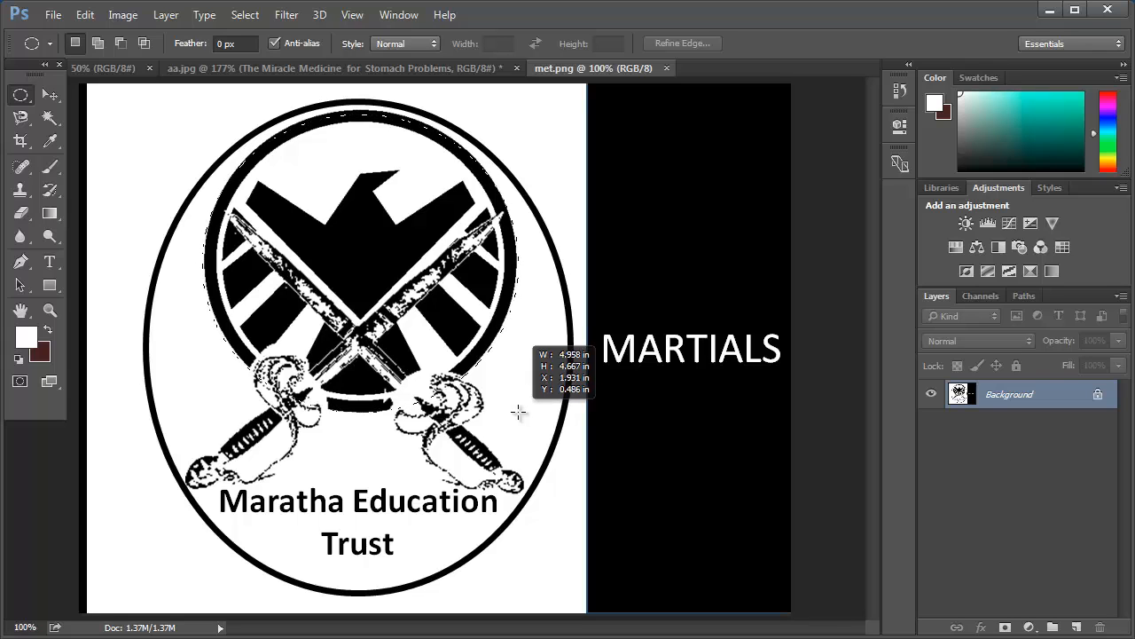
{"action": "left_click_drag", "start_coordinate": [519, 413], "coordinate": [516, 406]}
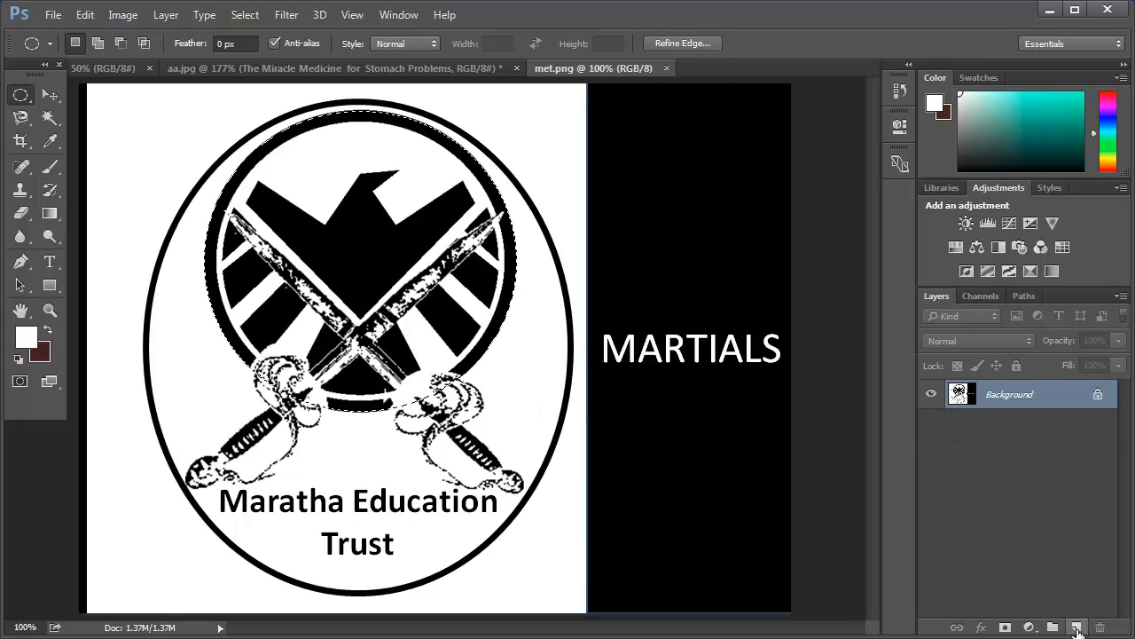
Step: Add a new layer, hide the background, and fill the circular selection with black (000000)
{"action": "left_click", "coordinate": [1073, 627]}
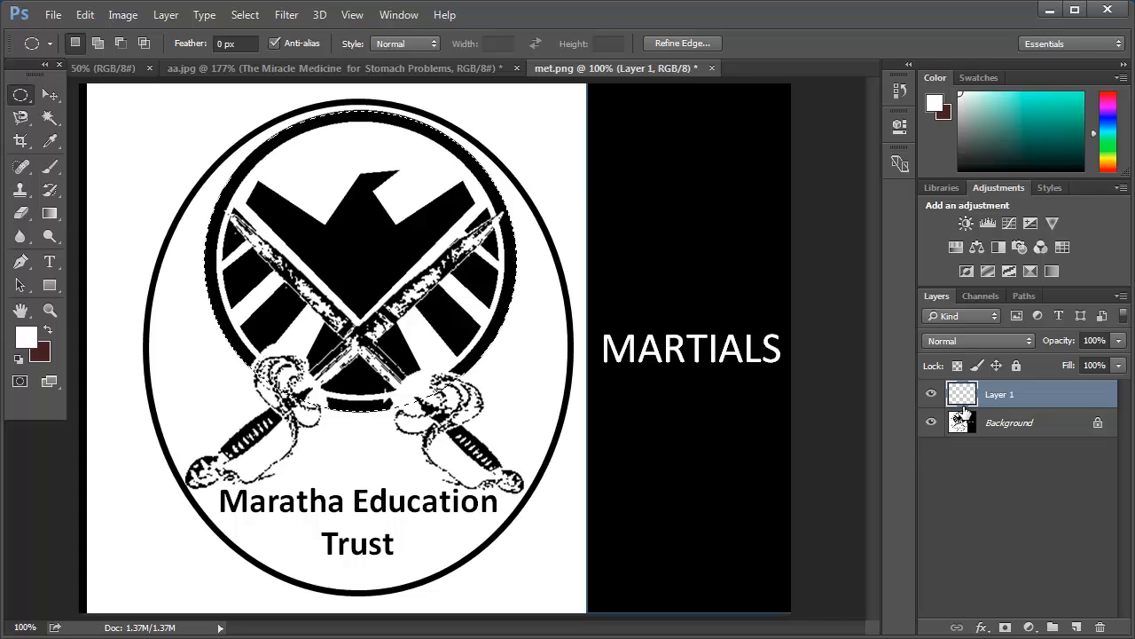
{"action": "left_click", "coordinate": [930, 422]}
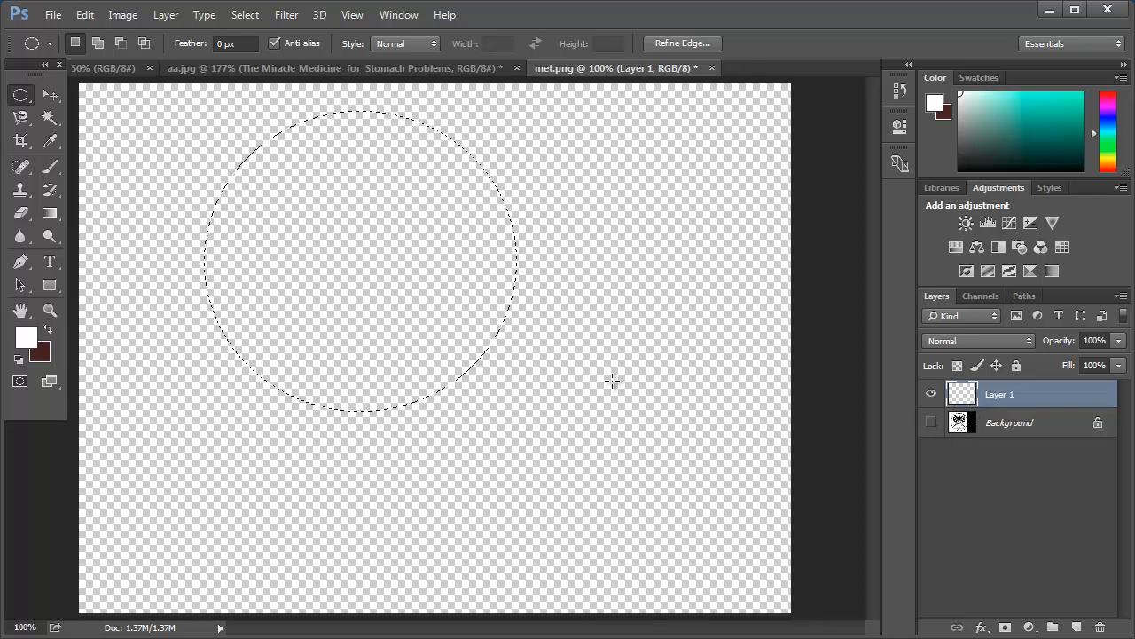
{"action": "key", "text": "alt"}
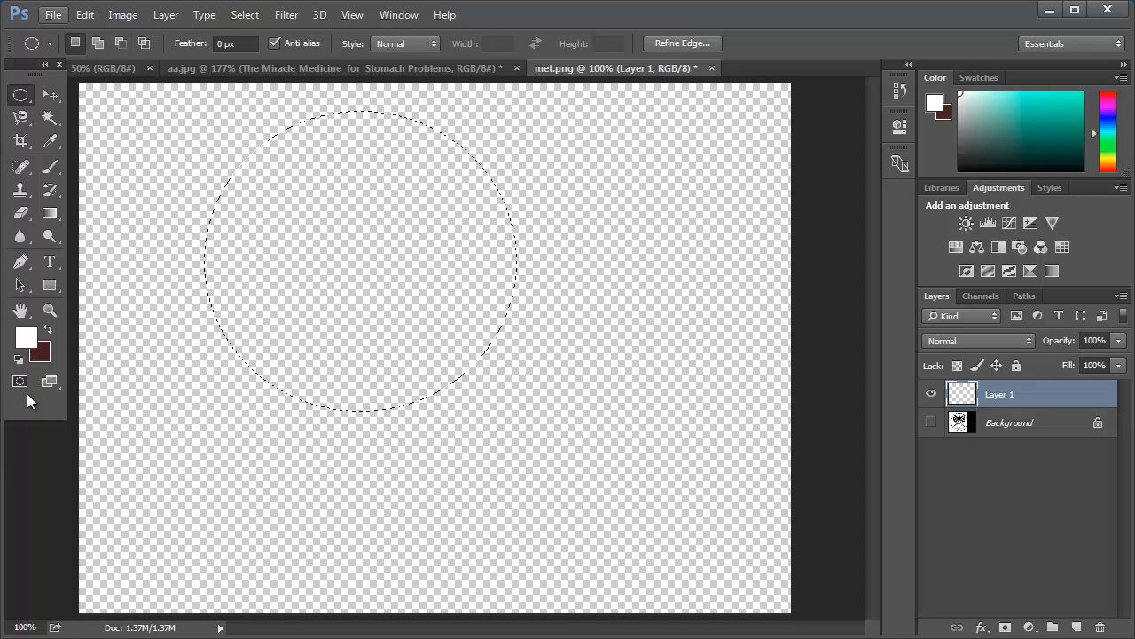
{"action": "left_click", "coordinate": [28, 338]}
{"action": "left_click", "coordinate": [679, 414]}
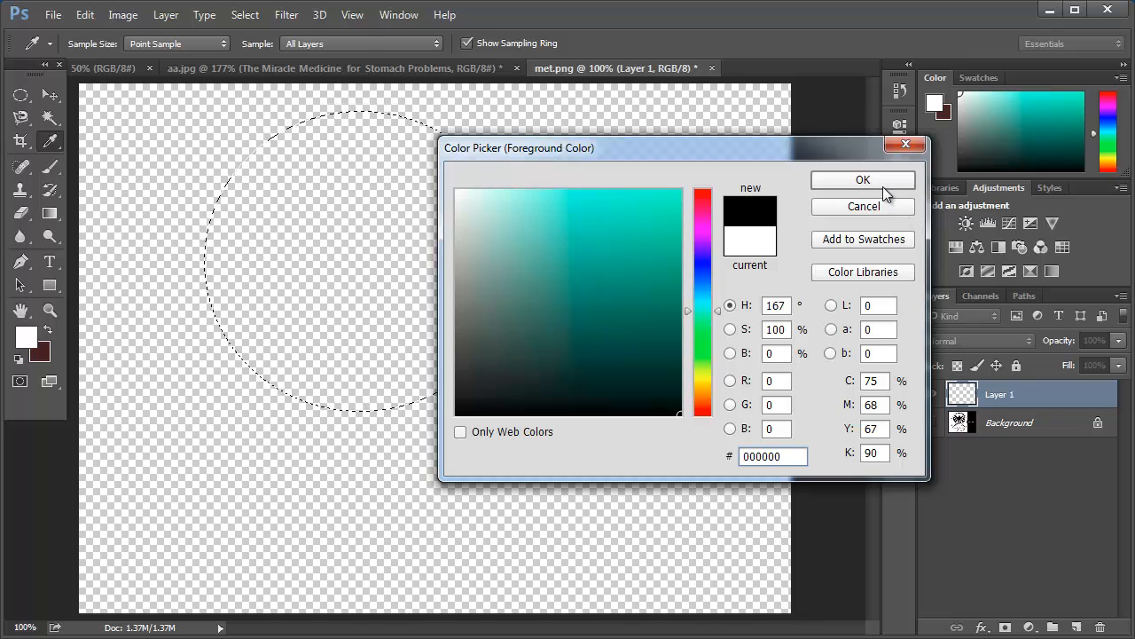
{"action": "left_click", "coordinate": [882, 184]}
{"action": "key", "text": "alt+BackSpace"}
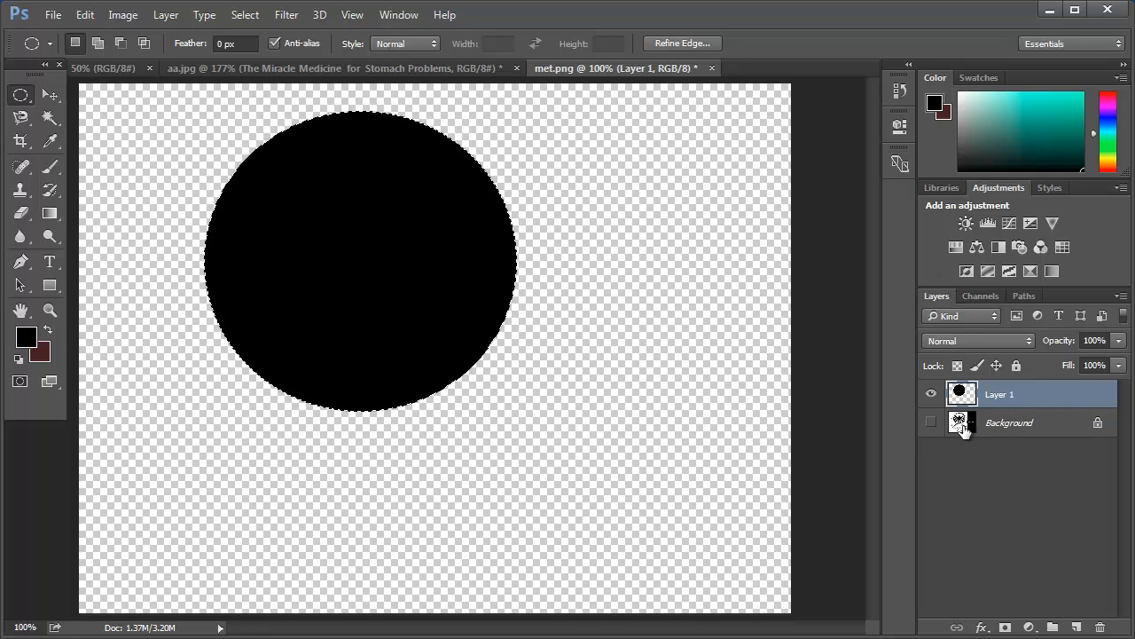
Step: Show the background, hide the black circle layer, and replace the selection with an ellipse along the inner edge of the ring
{"action": "left_click", "coordinate": [929, 423]}
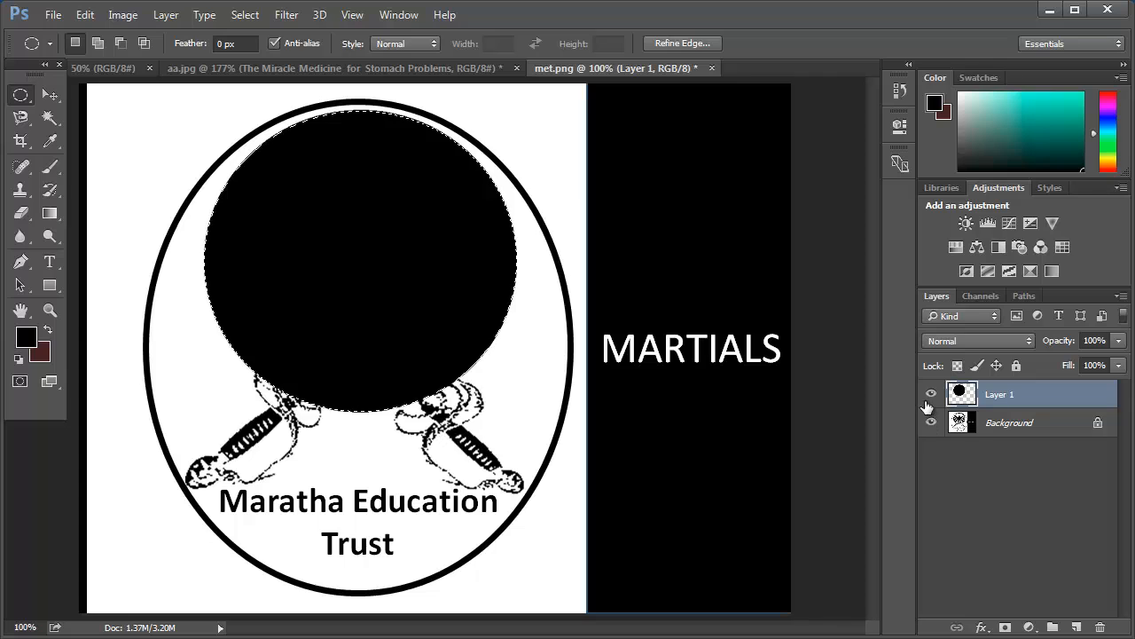
{"action": "left_click", "coordinate": [927, 395]}
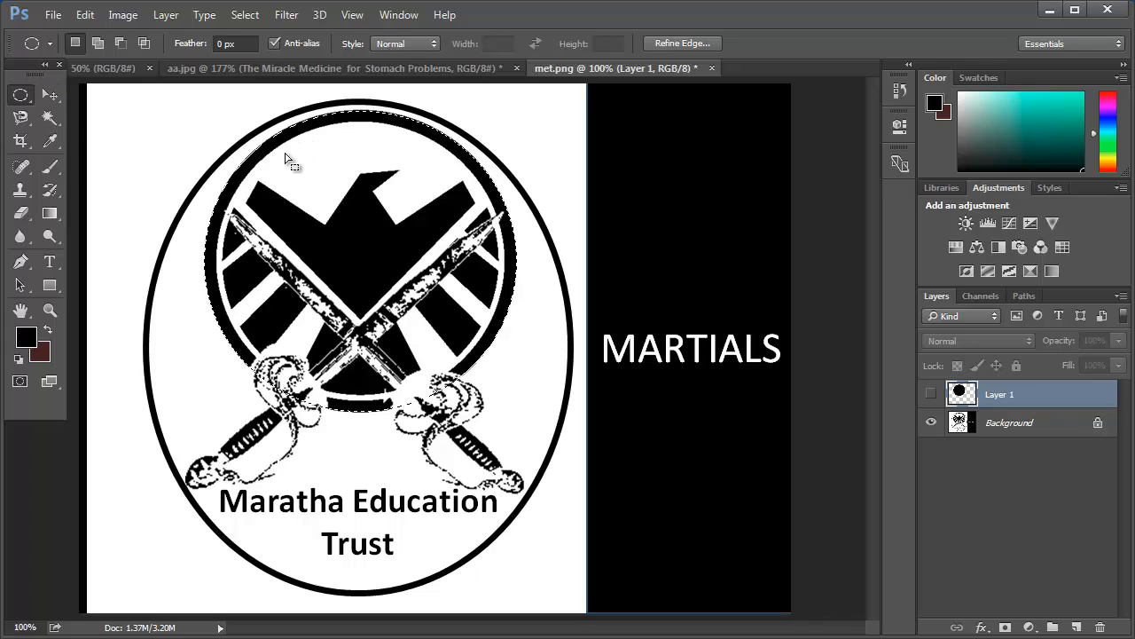
{"action": "key", "text": "ctrl+d"}
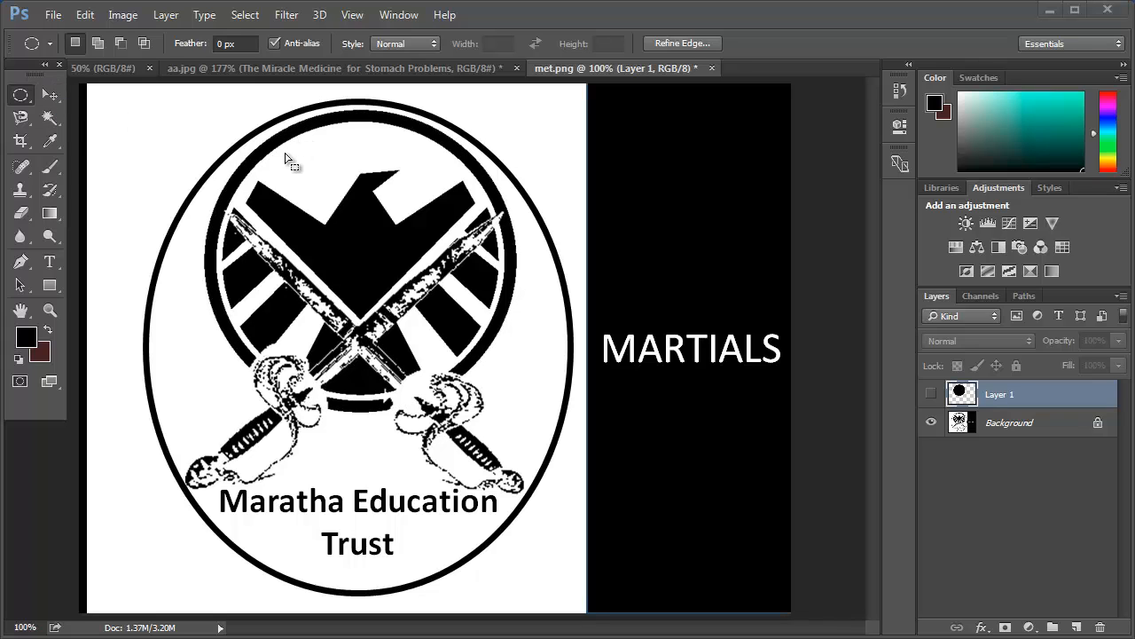
{"action": "key", "text": "ctrl+shift+d"}
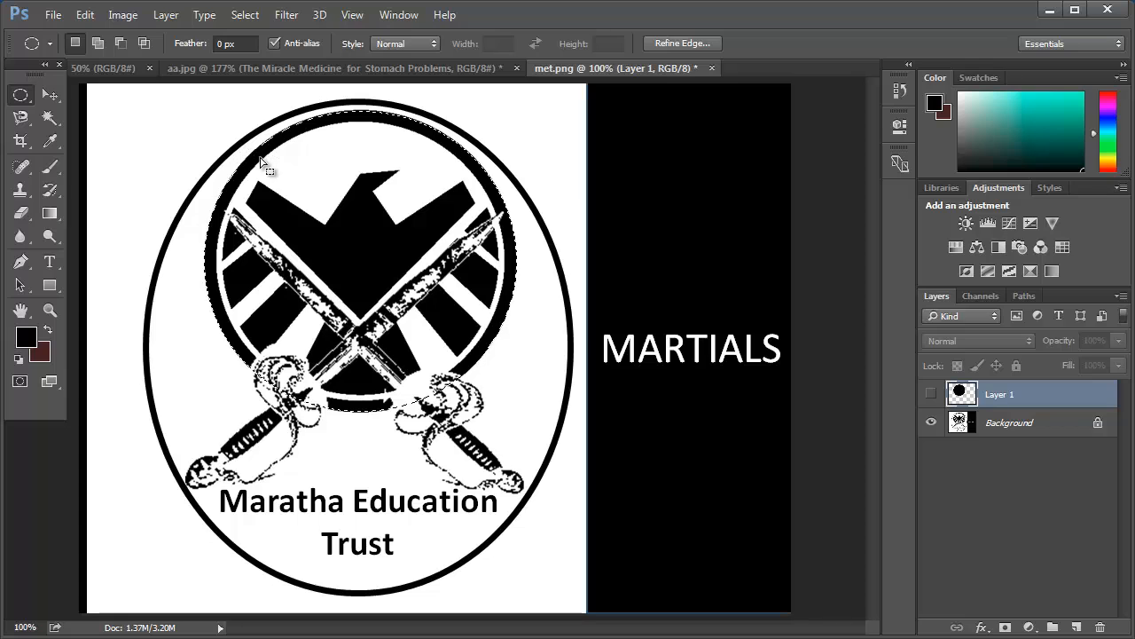
{"action": "key", "text": "ctrl+d"}
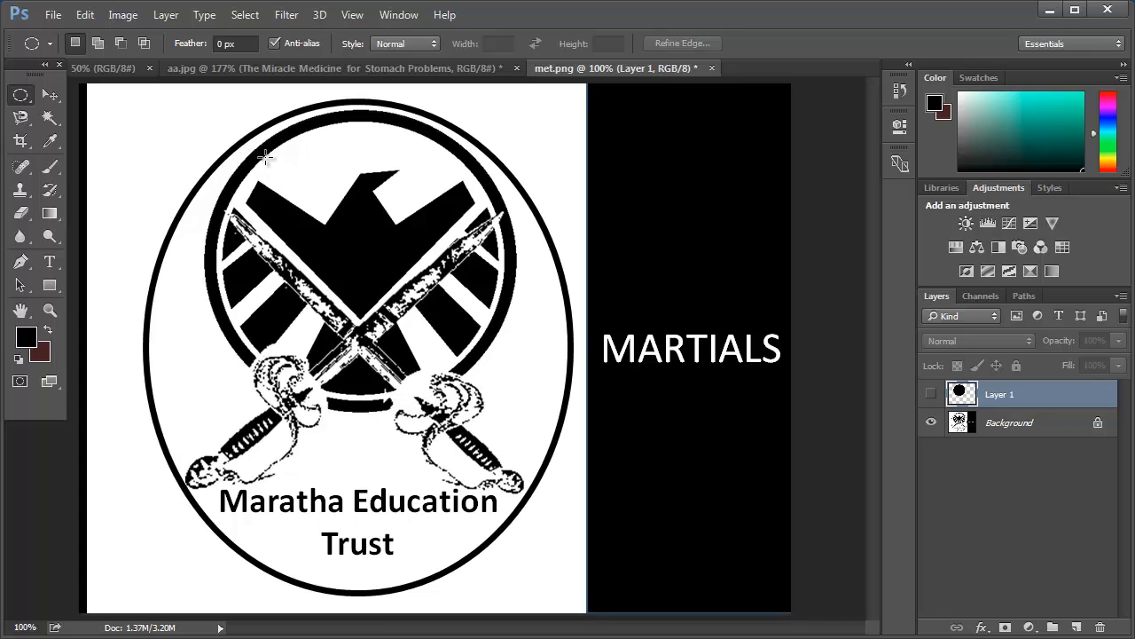
{"action": "left_click_drag", "start_coordinate": [317, 190], "coordinate": [504, 400]}
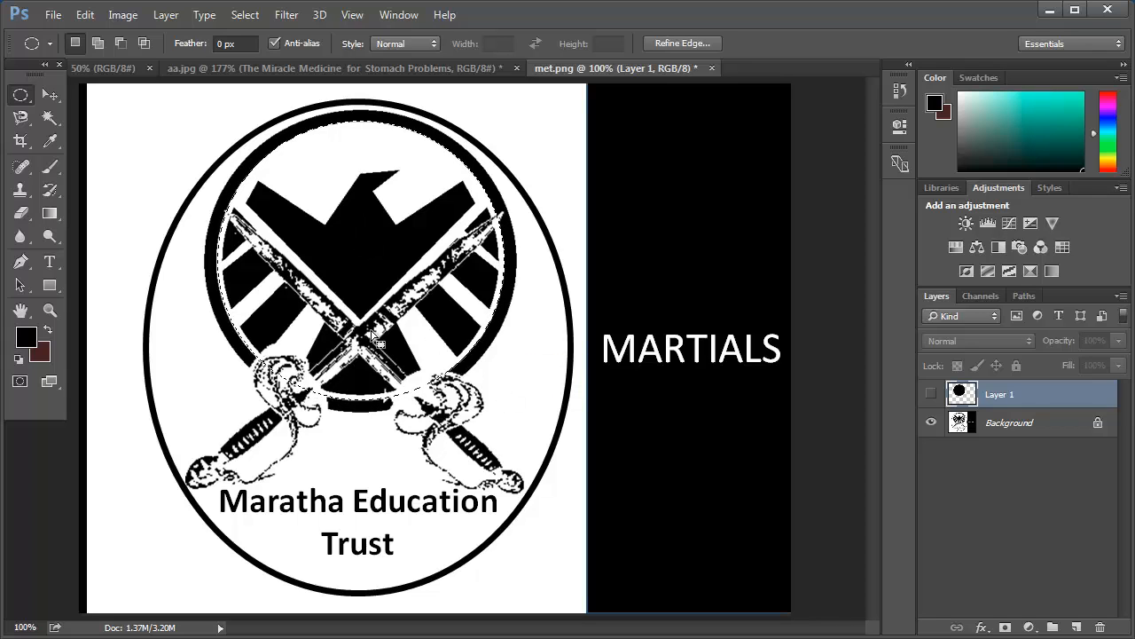
Step: Hide the background, show the black circle layer, and delete the selected inner area to leave a ring, clearing the selection
{"action": "left_click", "coordinate": [931, 422]}
{"action": "left_click", "coordinate": [931, 394]}
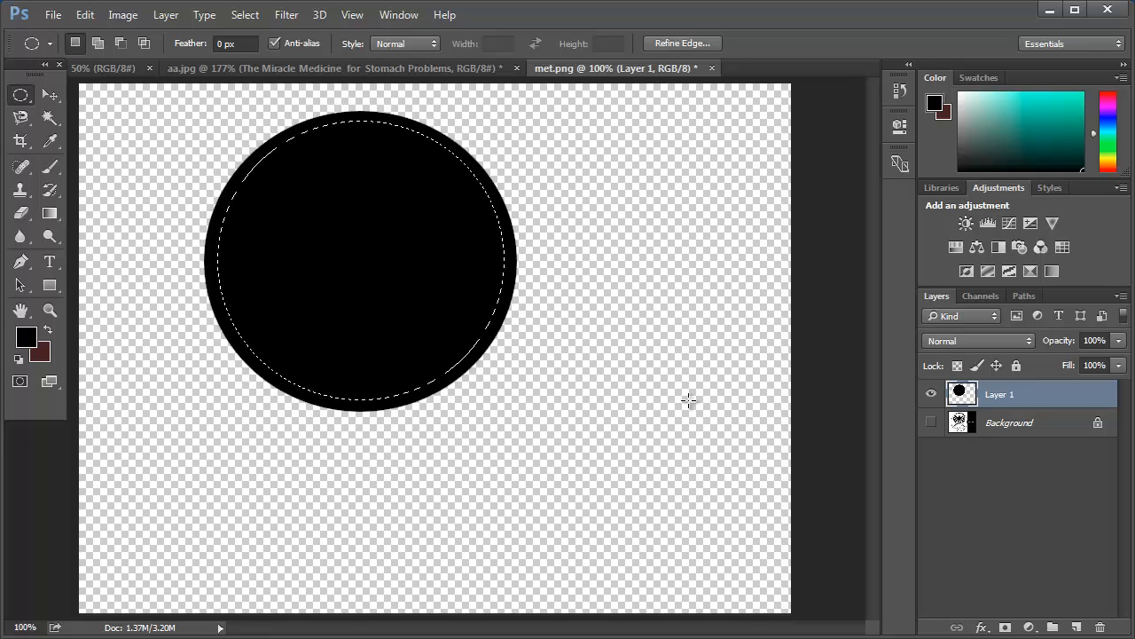
{"action": "key", "text": "Delete"}
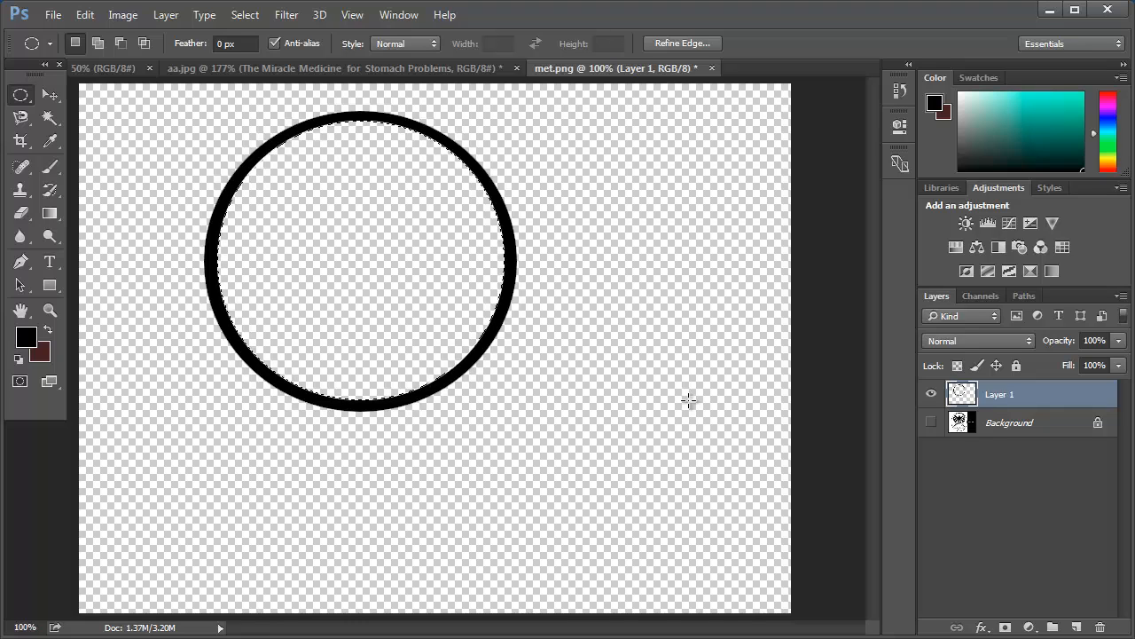
{"action": "key", "text": "ctrl+d"}
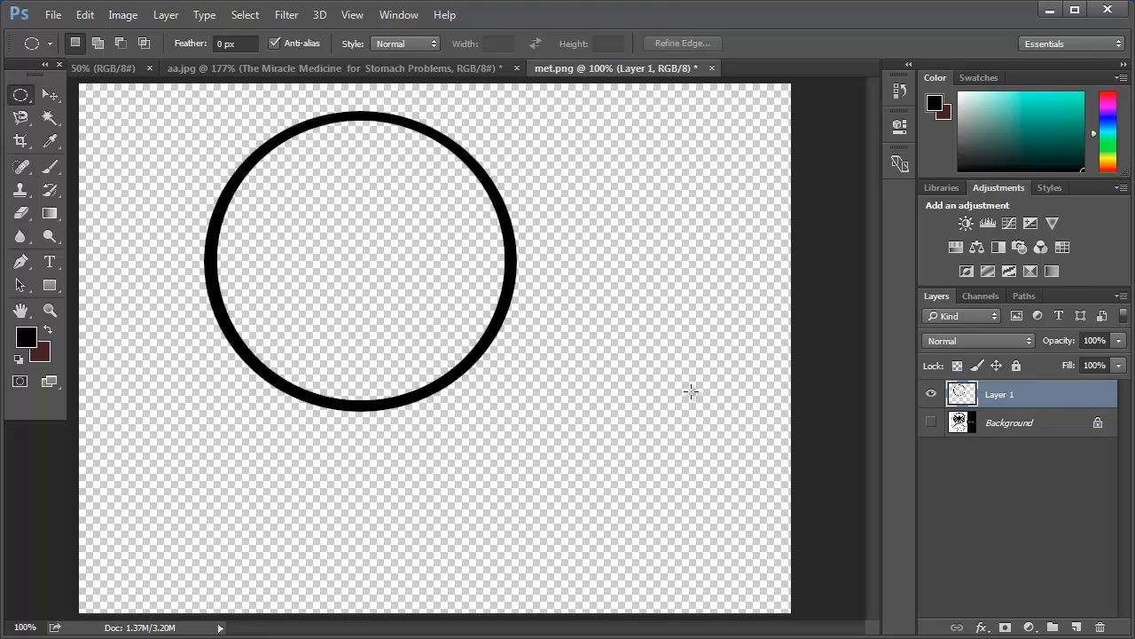
Step: Set the foreground color to bright red (ff000c), try filling the ring layer with it, and undo the fill
{"action": "left_click", "coordinate": [24, 338]}
{"action": "left_click_drag", "start_coordinate": [715, 227], "coordinate": [705, 199]}
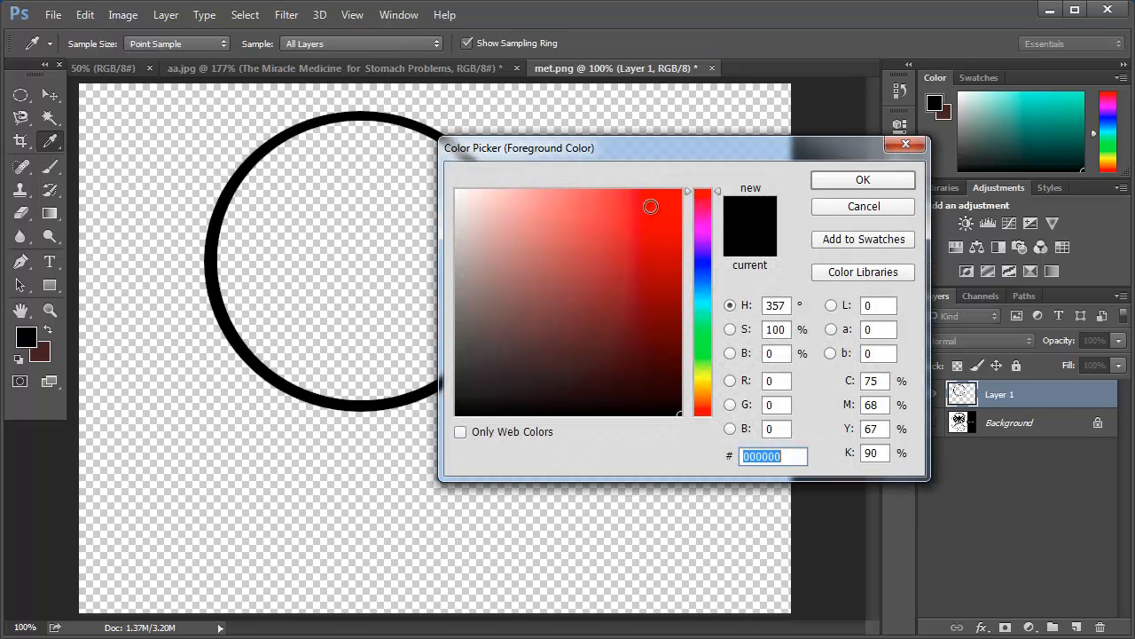
{"action": "left_click", "coordinate": [651, 206]}
{"action": "left_click", "coordinate": [828, 182]}
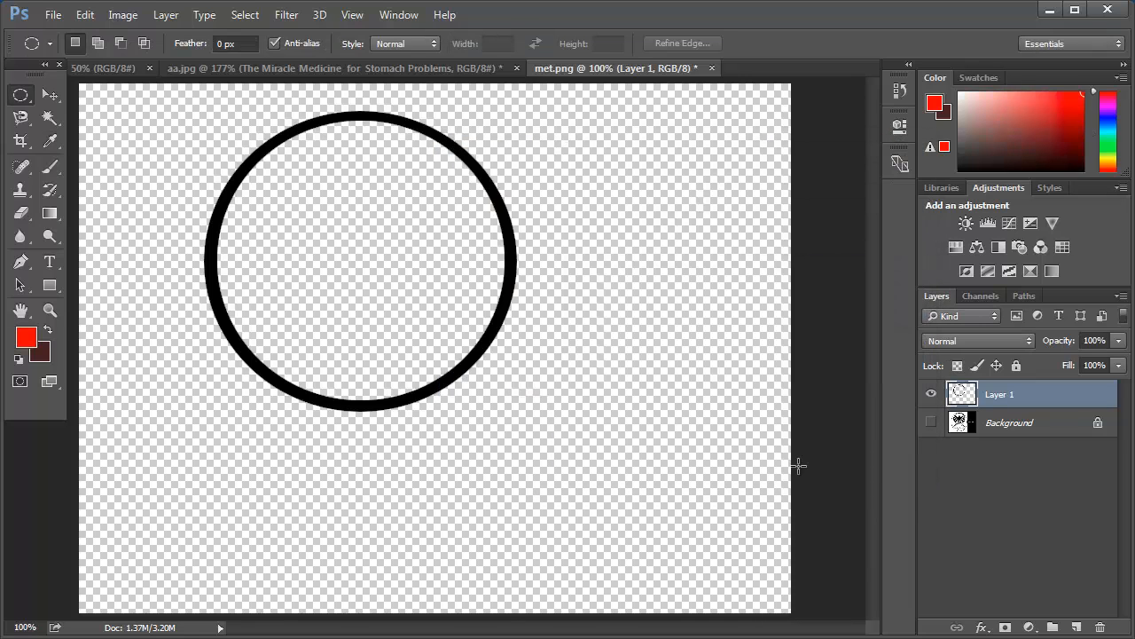
{"action": "key", "text": "alt+BackSpace"}
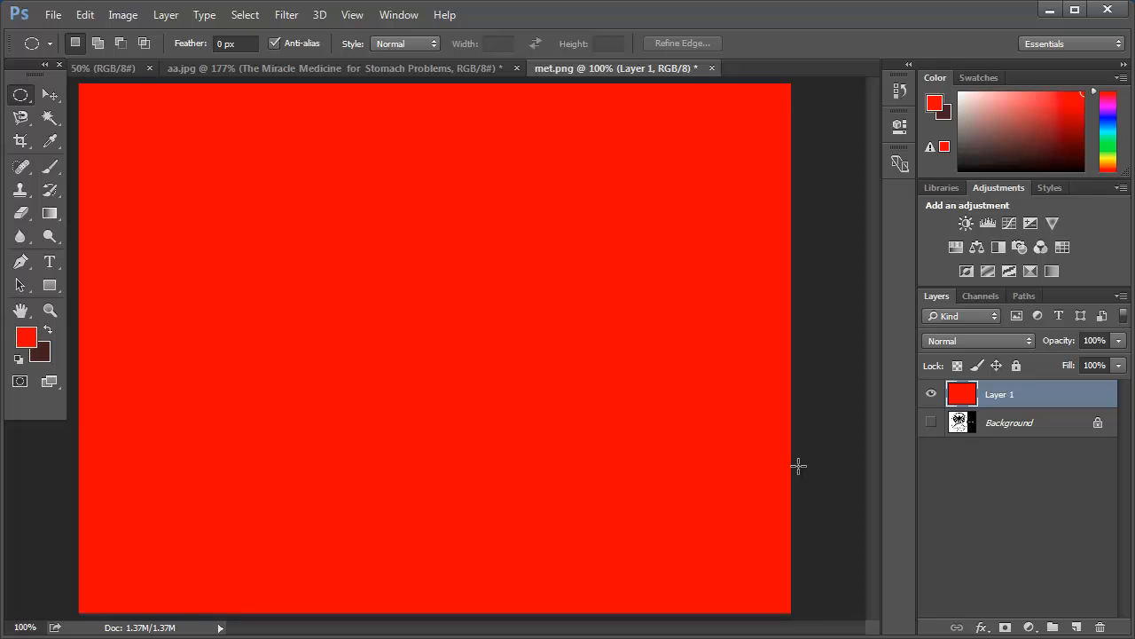
{"action": "key", "text": "ctrl+z"}
Step: Lock the transparent pixels of Layer 1 and fill only the ring with red
{"action": "left_click", "coordinate": [957, 364]}
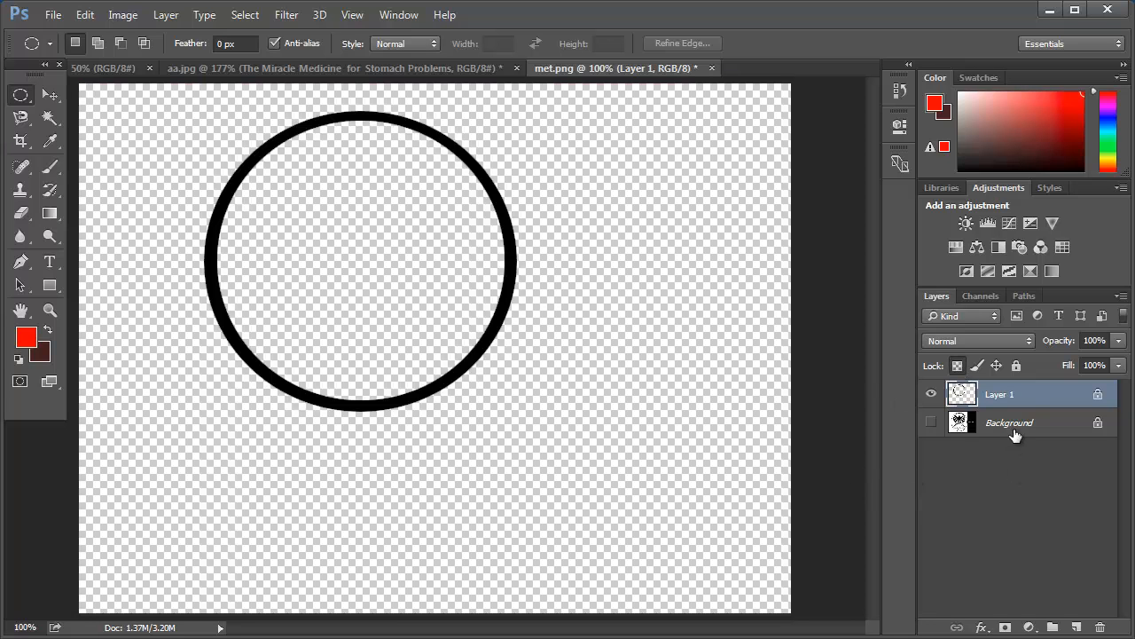
{"action": "key", "text": "alt+BackSpace"}
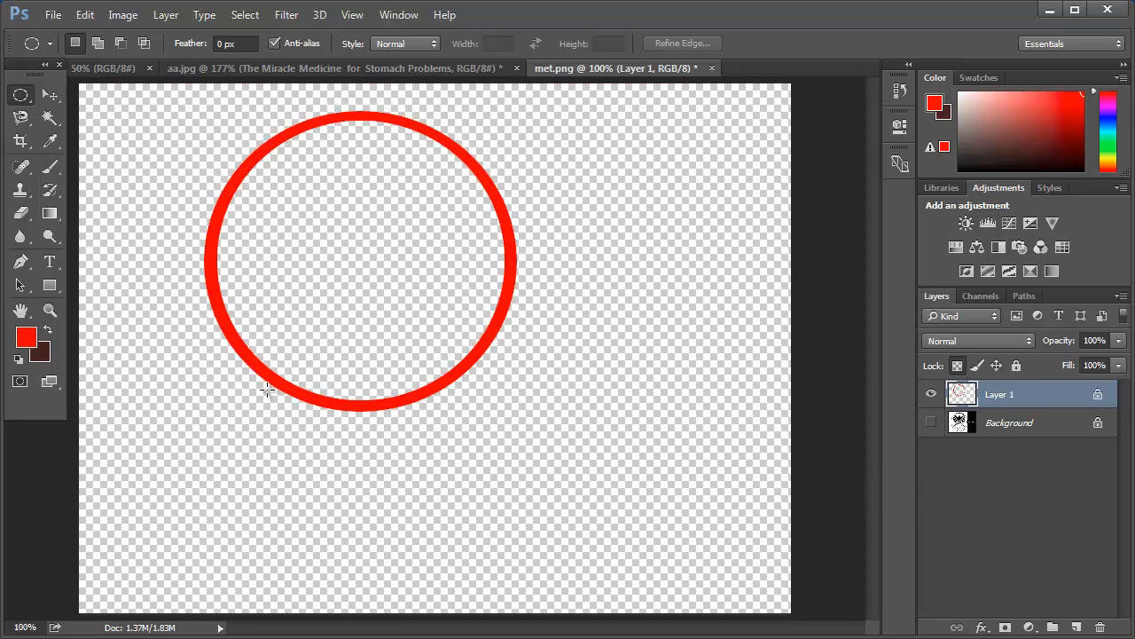
Step: Change the foreground color to orange (ff6c00) and recolor the ring with it
{"action": "left_click", "coordinate": [26, 337]}
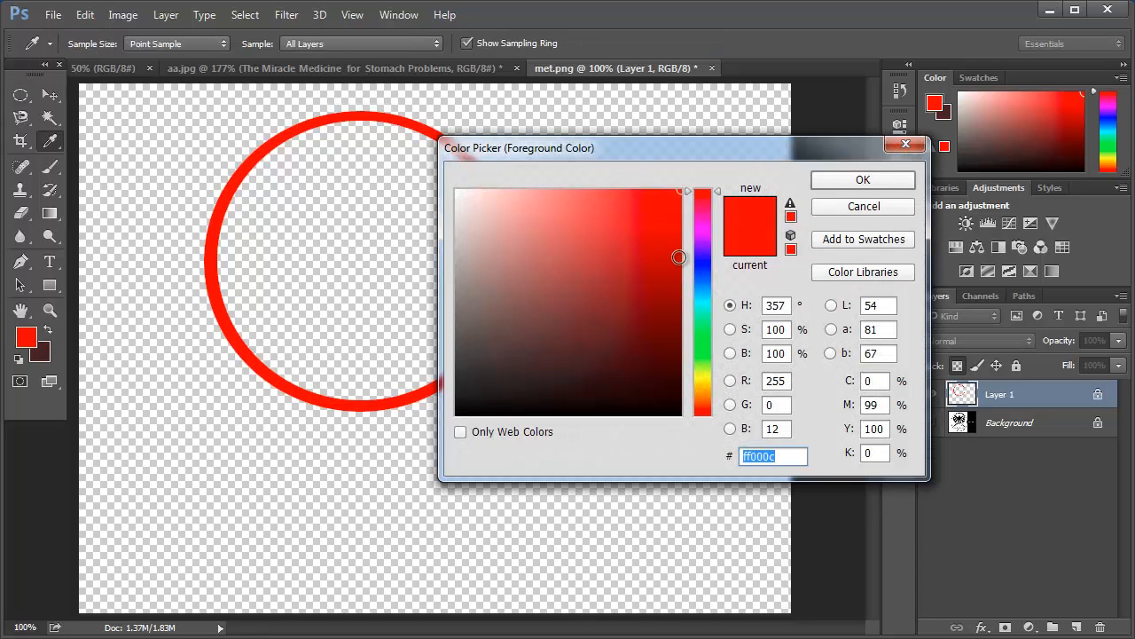
{"action": "left_click_drag", "start_coordinate": [698, 356], "coordinate": [708, 399]}
{"action": "left_click", "coordinate": [863, 180]}
{"action": "key", "text": "alt+BackSpace"}
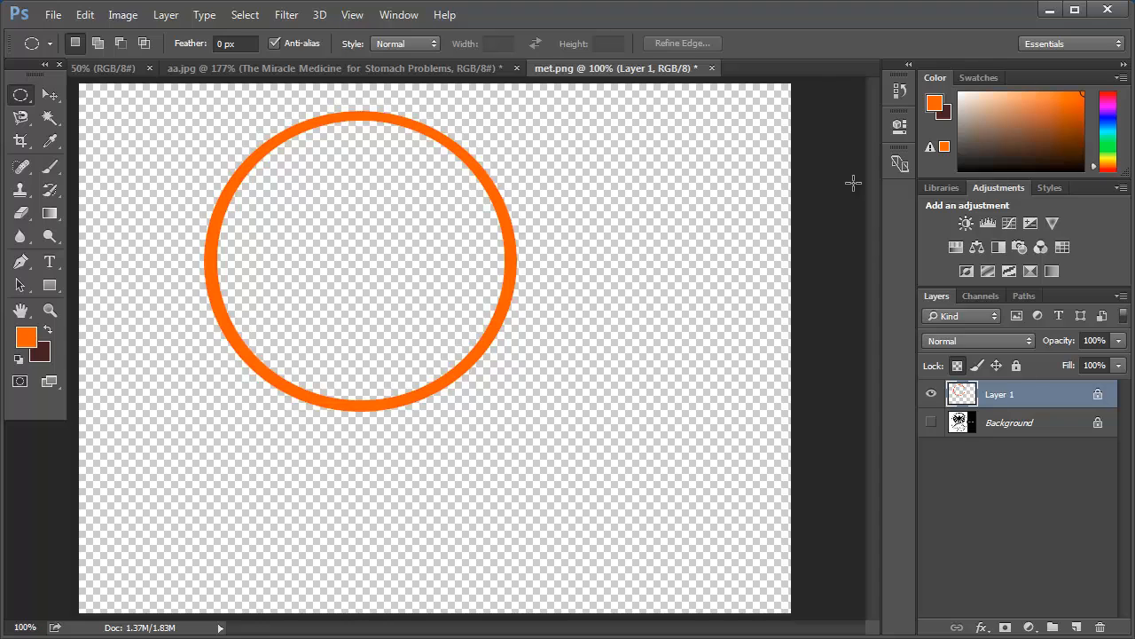
Step: Show the background and draw an elliptical selection around the outer edge of the logo's large oval
{"action": "left_click", "coordinate": [931, 422]}
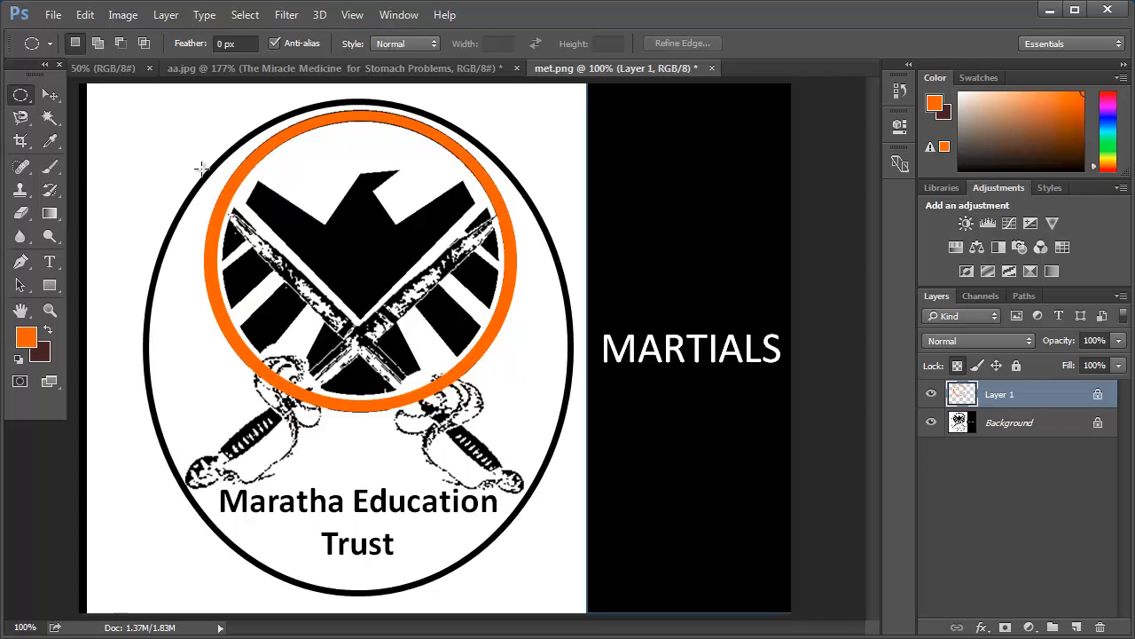
{"action": "left_click_drag", "start_coordinate": [203, 169], "coordinate": [564, 580]}
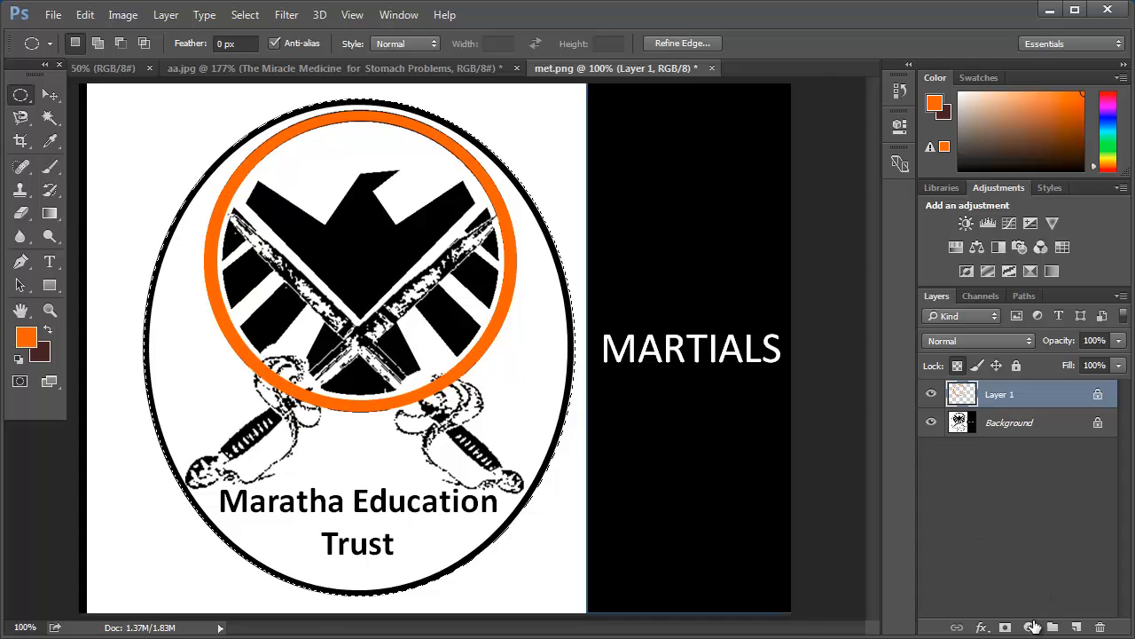
Step: Hide the background, add a new layer, and fill the large oval selection with the current orange
{"action": "left_click", "coordinate": [931, 422]}
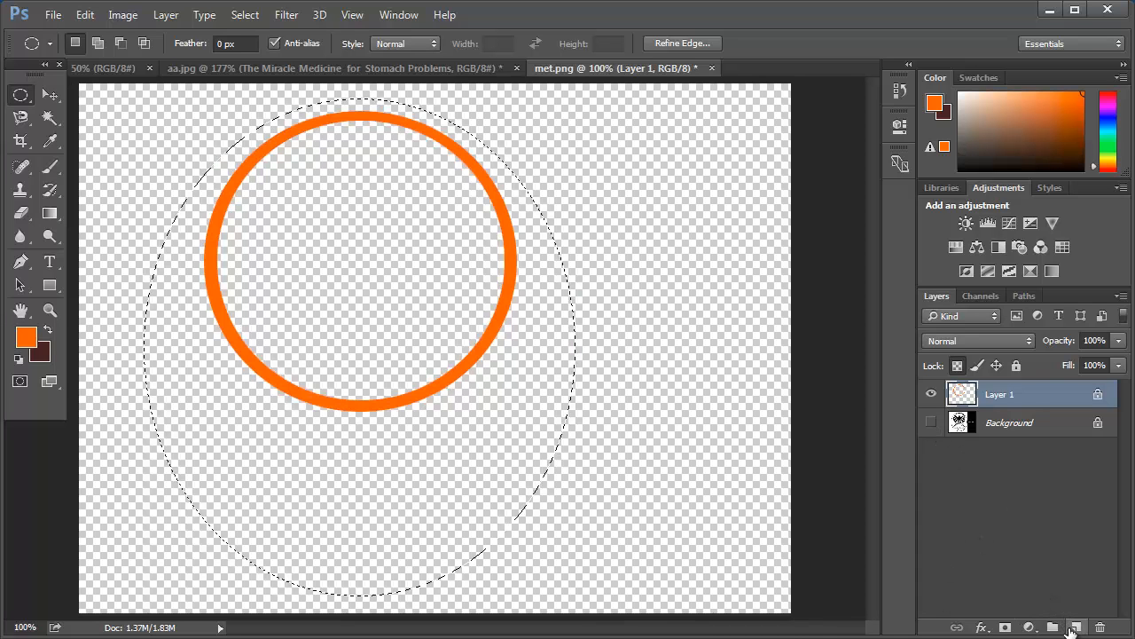
{"action": "left_click", "coordinate": [1075, 627]}
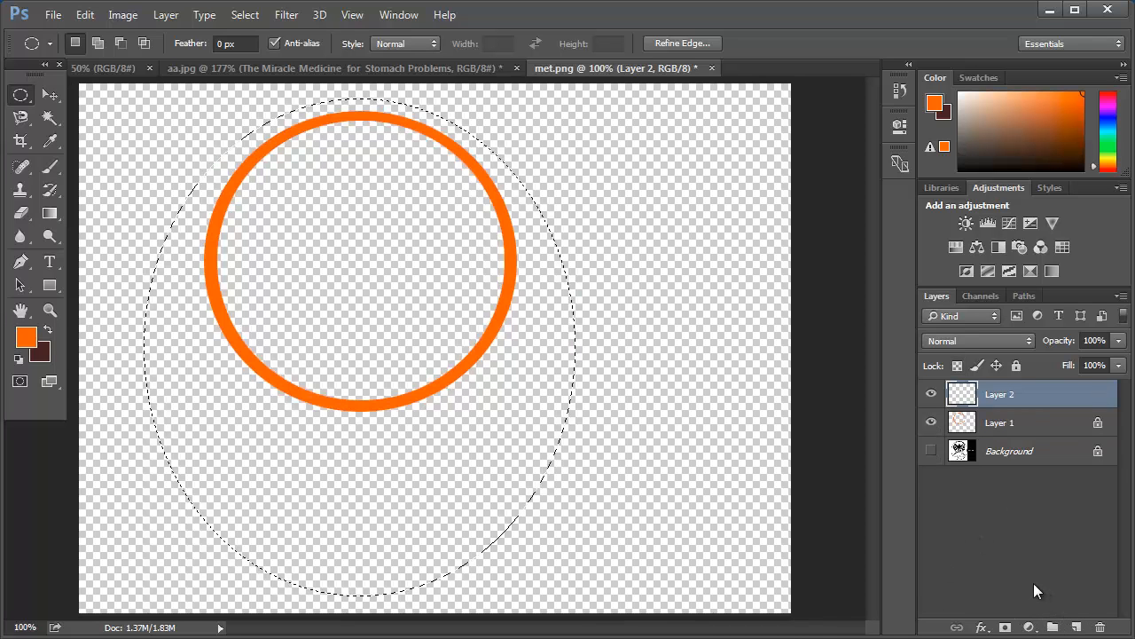
{"action": "key", "text": "alt"}
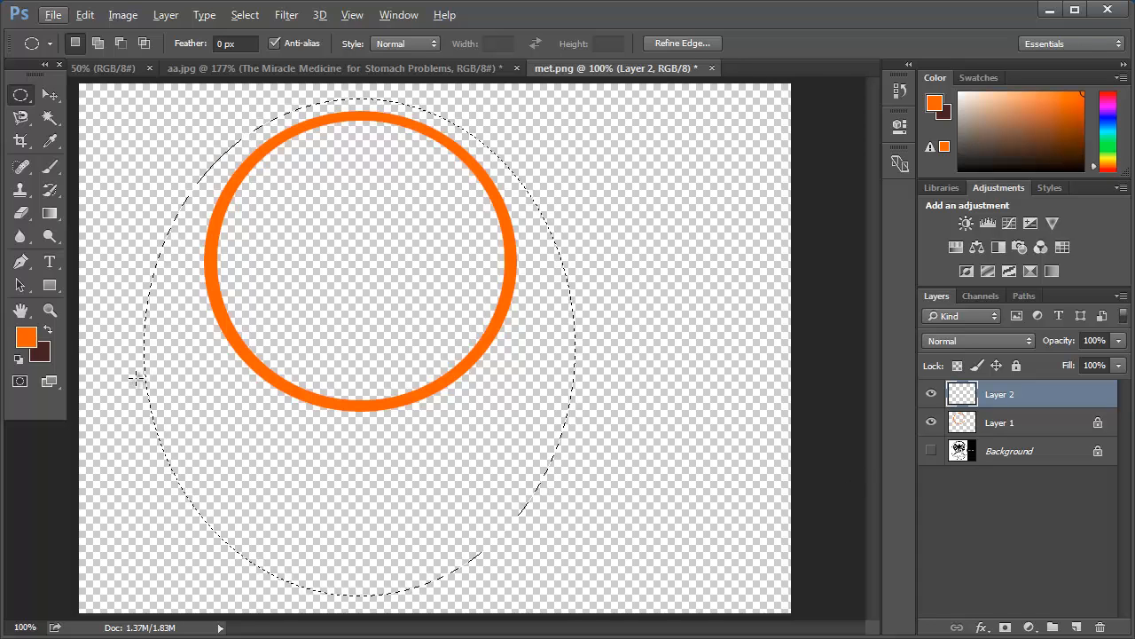
{"action": "left_click", "coordinate": [34, 338]}
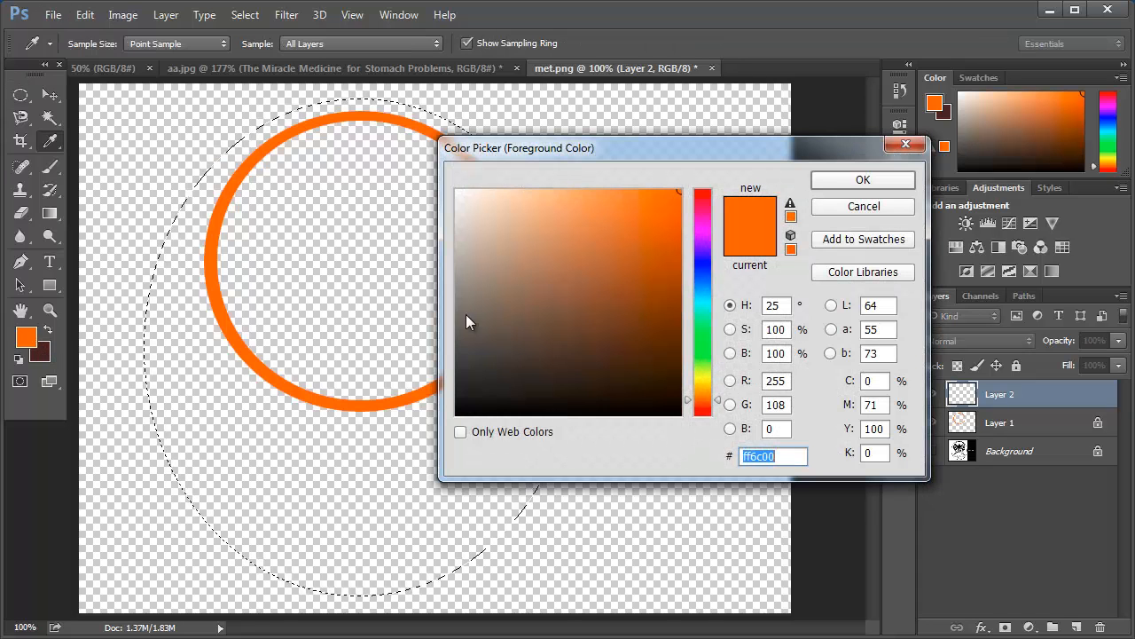
{"action": "left_click", "coordinate": [857, 210]}
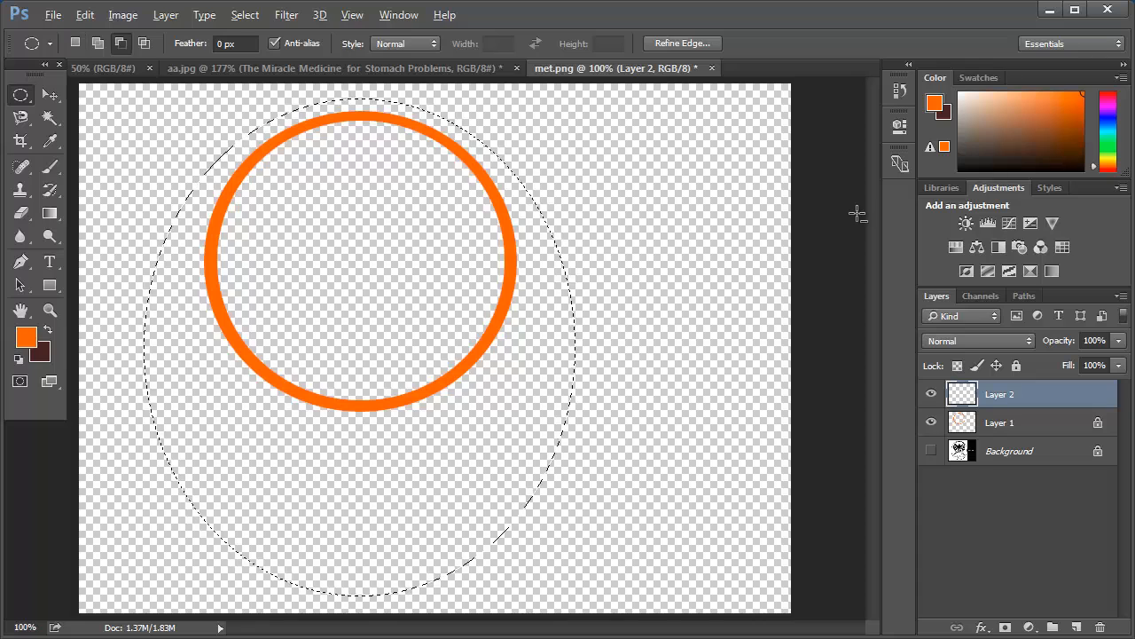
{"action": "key", "text": "alt+BackSpace"}
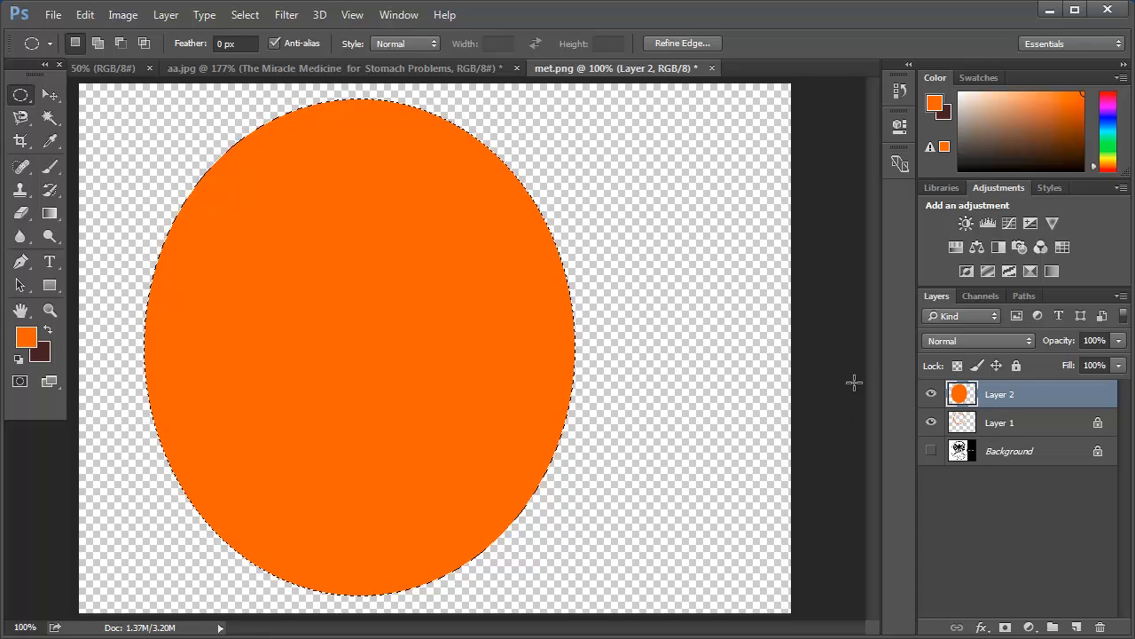
Step: Hide Layer 2, show the background, and draw an elliptical selection along the inner edge of the logo's large oval
{"action": "left_click", "coordinate": [932, 394]}
{"action": "left_click", "coordinate": [931, 451]}
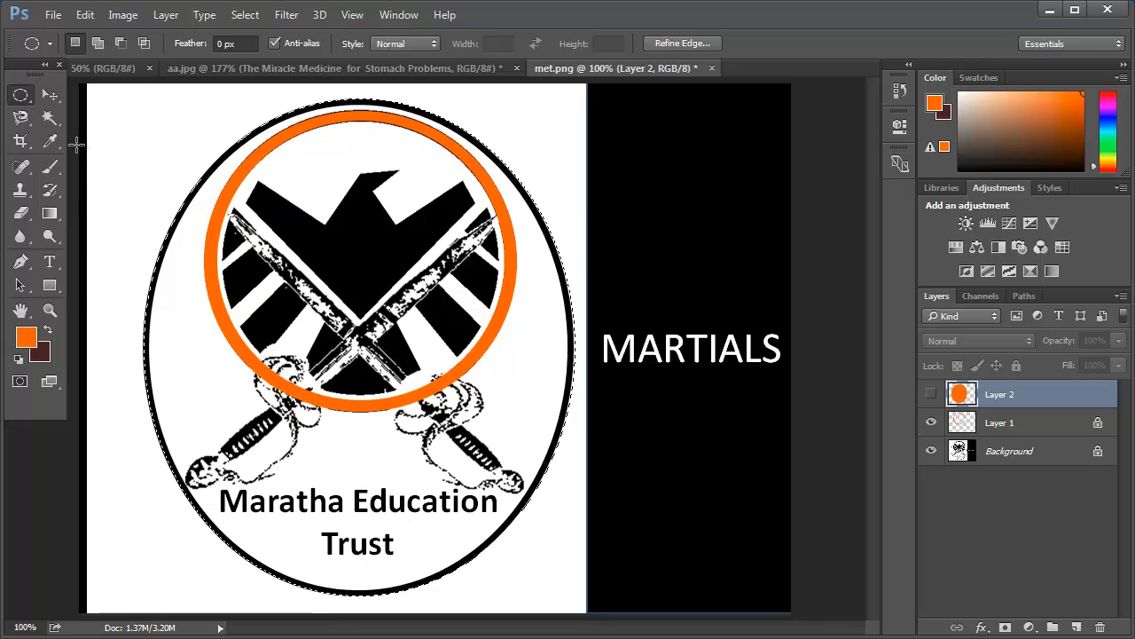
{"action": "key", "text": "ctrl+d"}
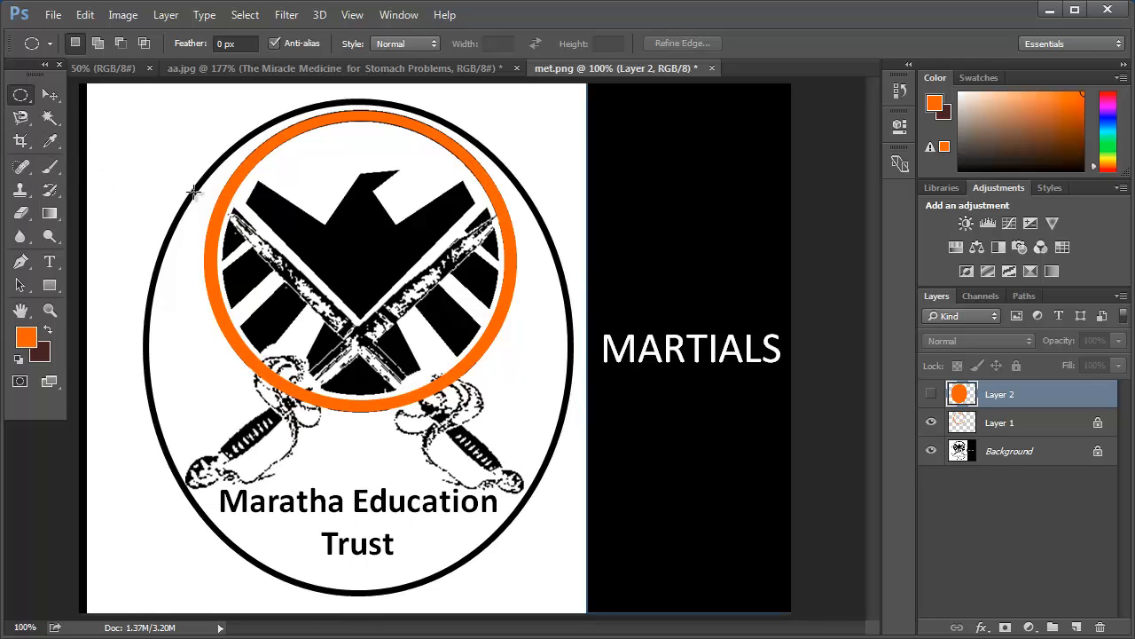
{"action": "left_click_drag", "start_coordinate": [197, 188], "coordinate": [565, 589]}
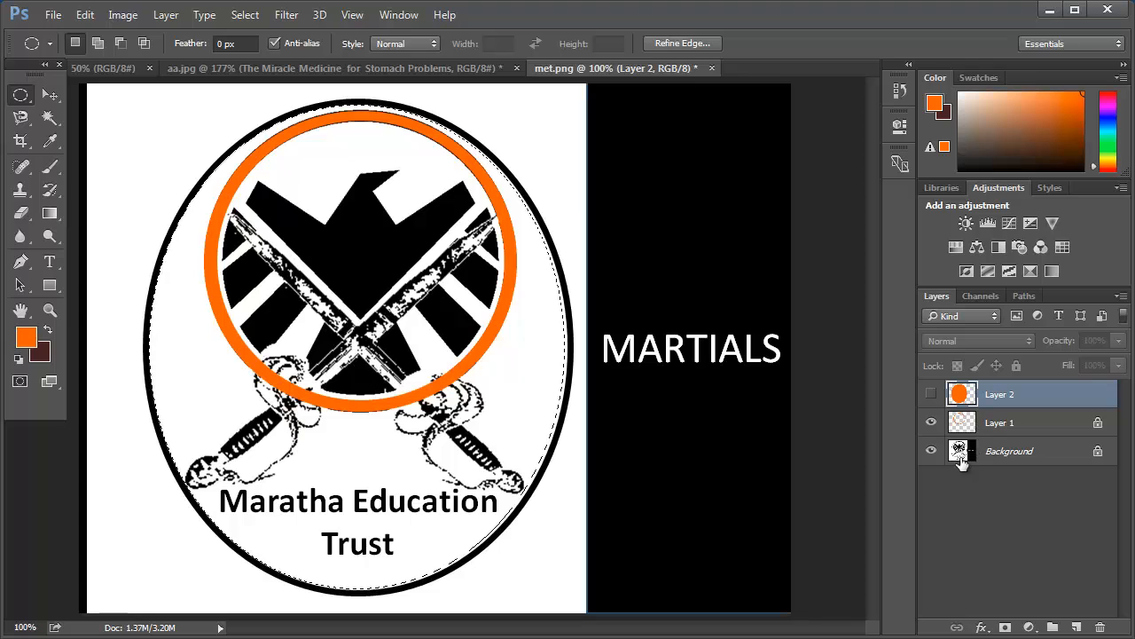
Step: Hide the background, show Layer 2 again, and delete the area of its orange oval inside the selection
{"action": "left_click", "coordinate": [934, 451]}
{"action": "left_click", "coordinate": [976, 429]}
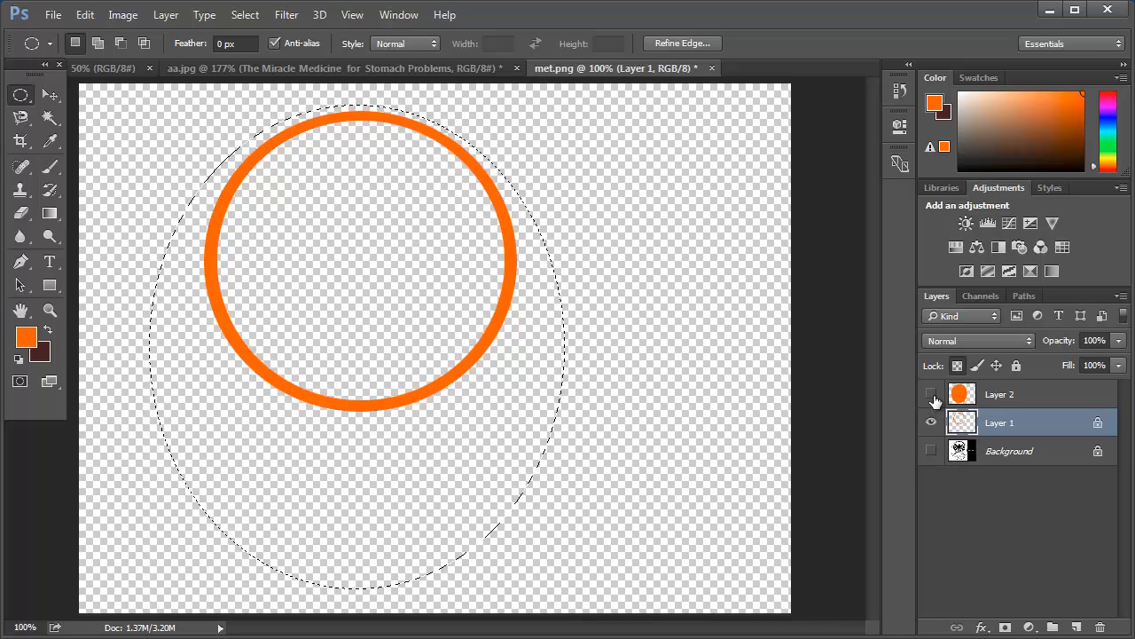
{"action": "left_click", "coordinate": [930, 394]}
{"action": "left_click", "coordinate": [945, 395]}
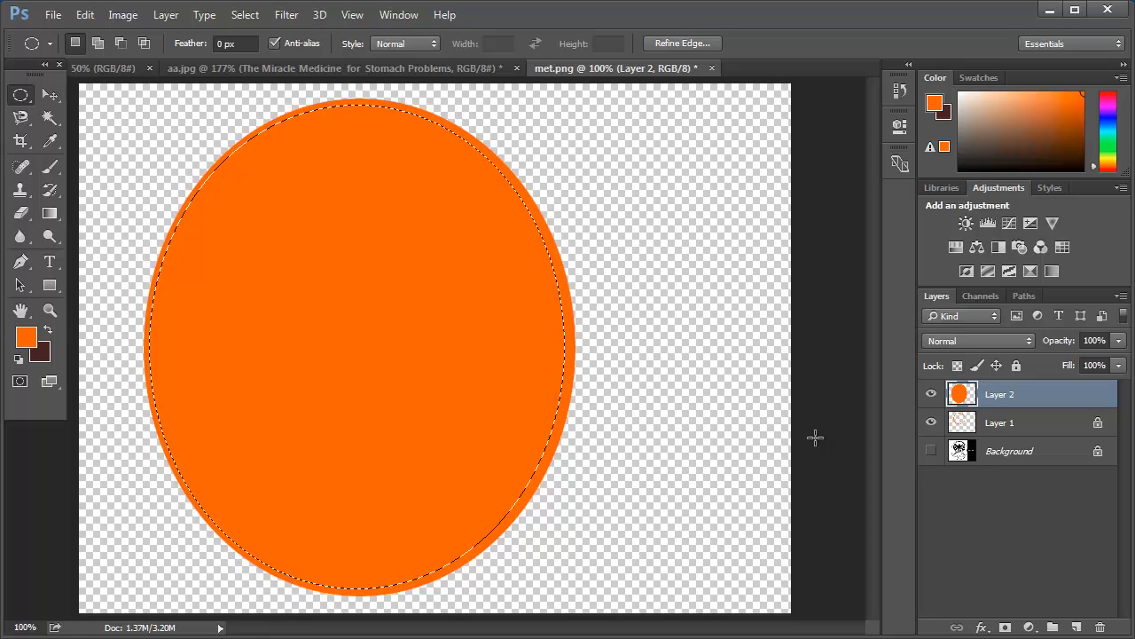
{"action": "key", "text": "Delete"}
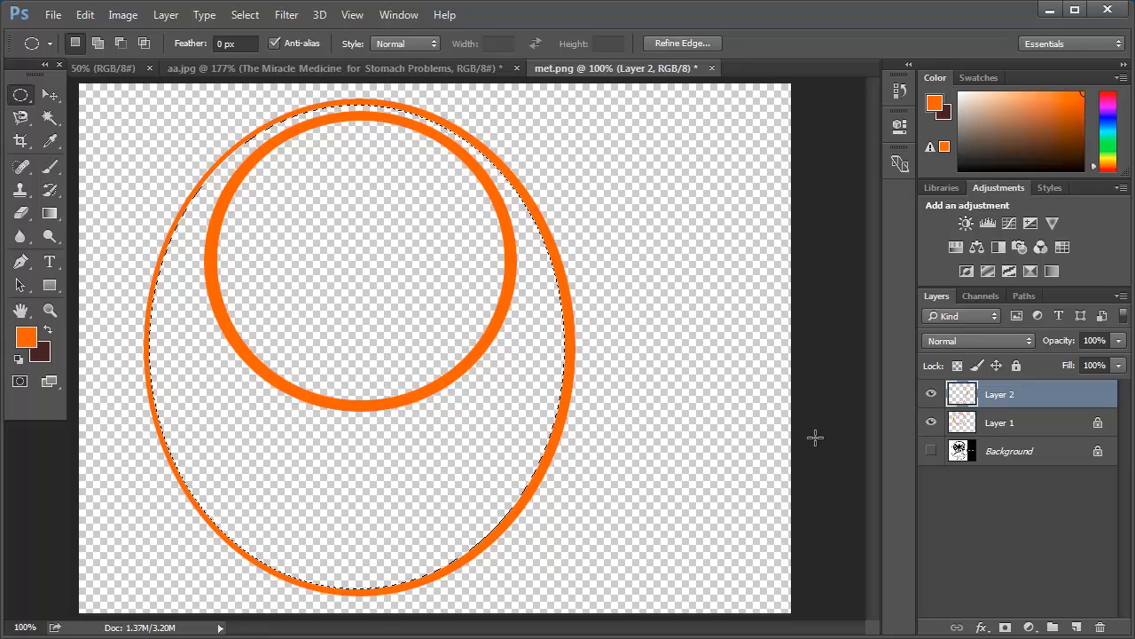
Step: Refill the large oval's interior on Layer 2 with orange and clear the selection
{"action": "key", "text": "alt+BackSpace"}
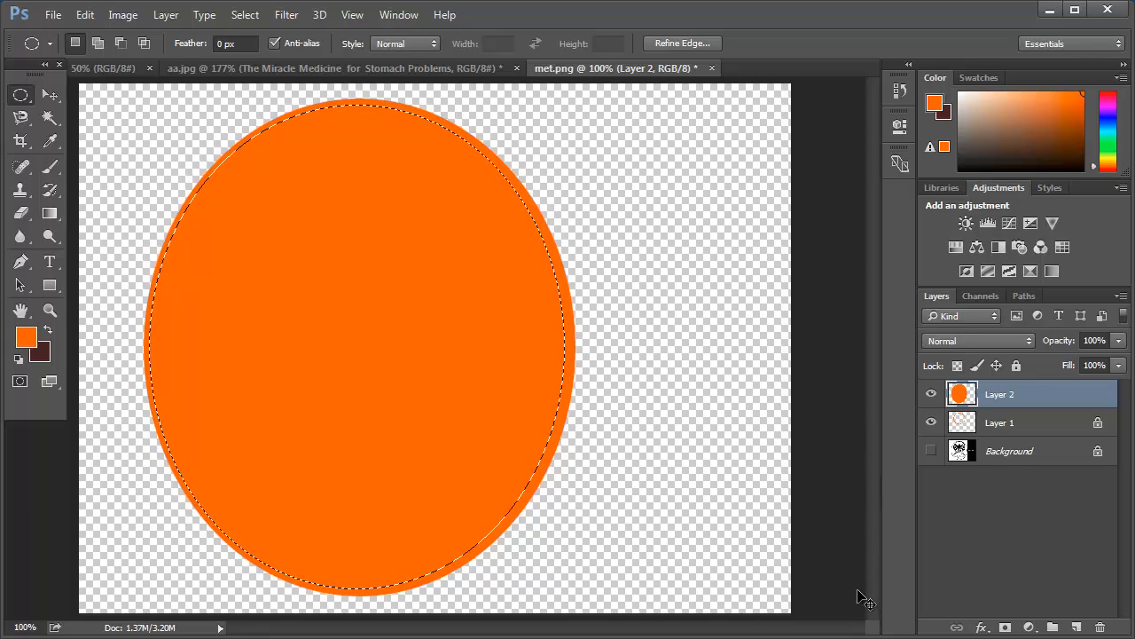
{"action": "key", "text": "ctrl+d"}
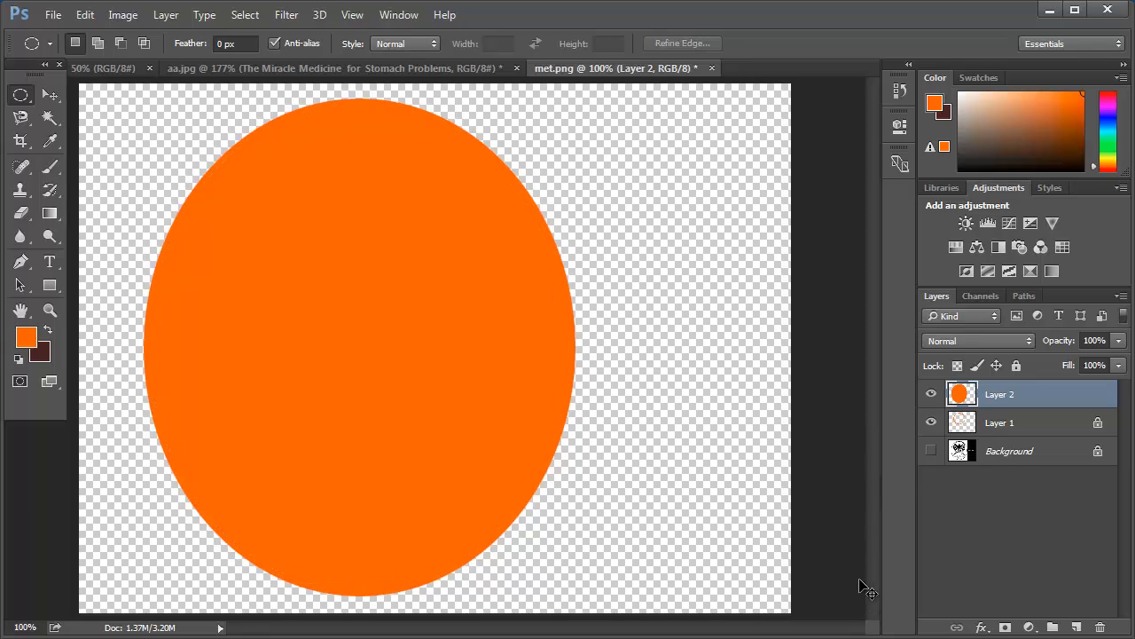
Step: Load Layer 2's oval as a selection, contract it by 5 pixels, and delete the area inside so only a thin ring is left
{"action": "left_click", "coordinate": [961, 397], "text": "ctrl"}
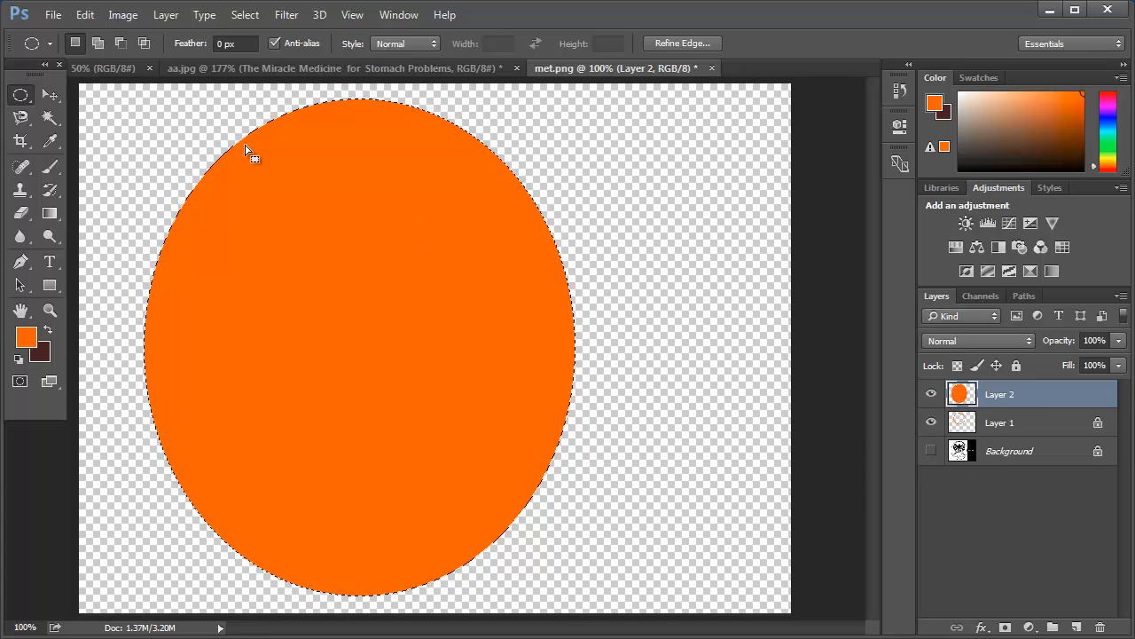
{"action": "left_click", "coordinate": [245, 15]}
{"action": "mouse_move", "coordinate": [344, 245]}
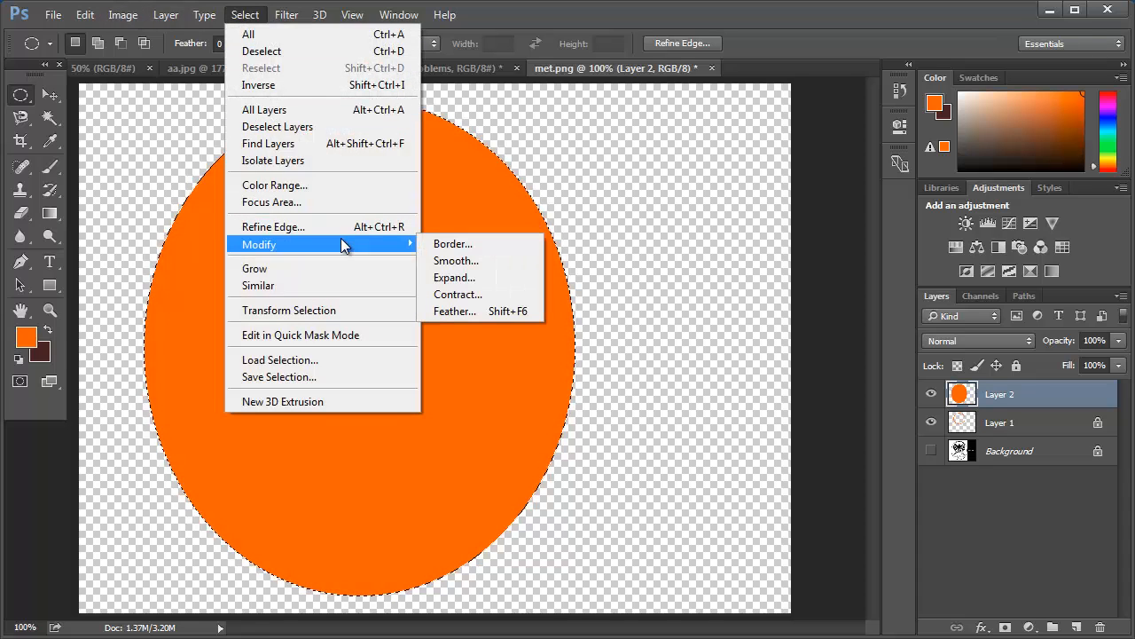
{"action": "left_click", "coordinate": [457, 293]}
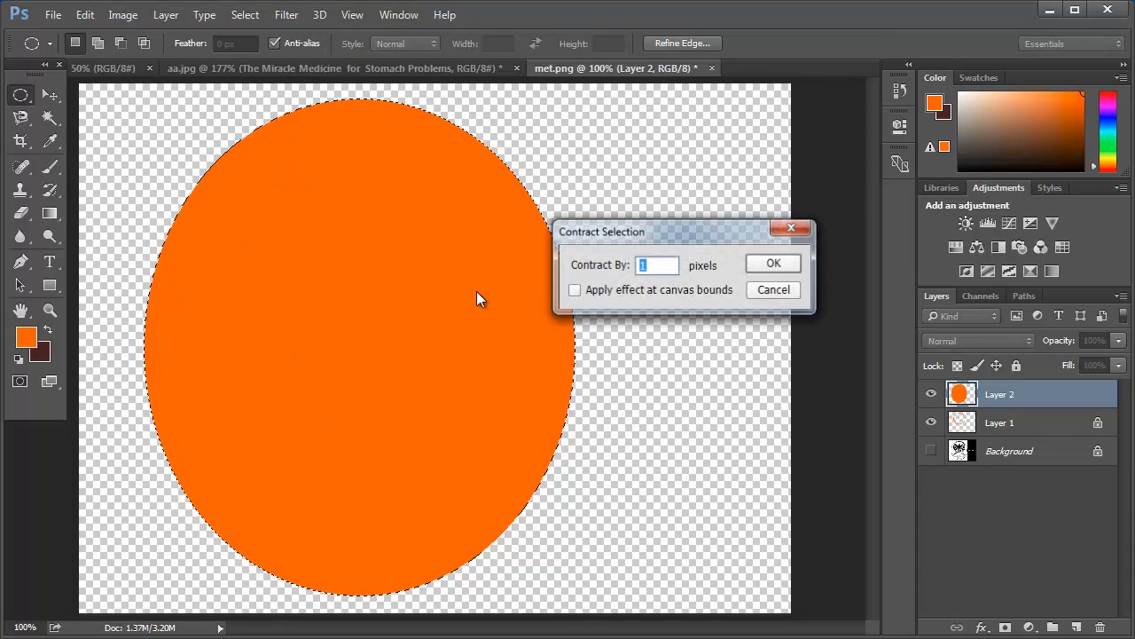
{"action": "type", "text": "5"}
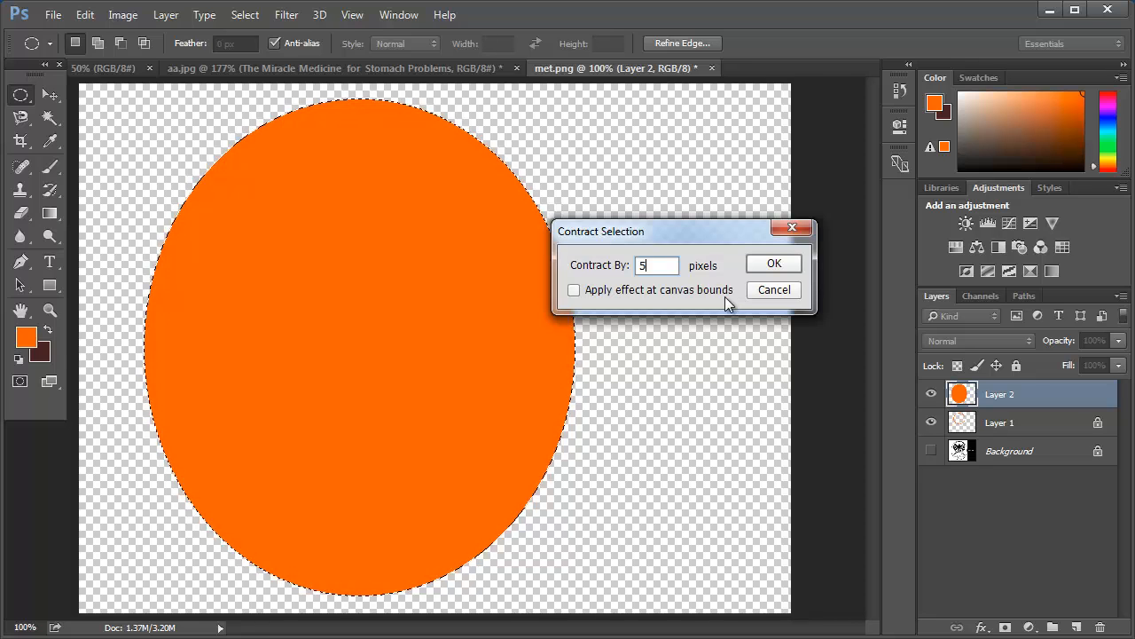
{"action": "left_click", "coordinate": [780, 263]}
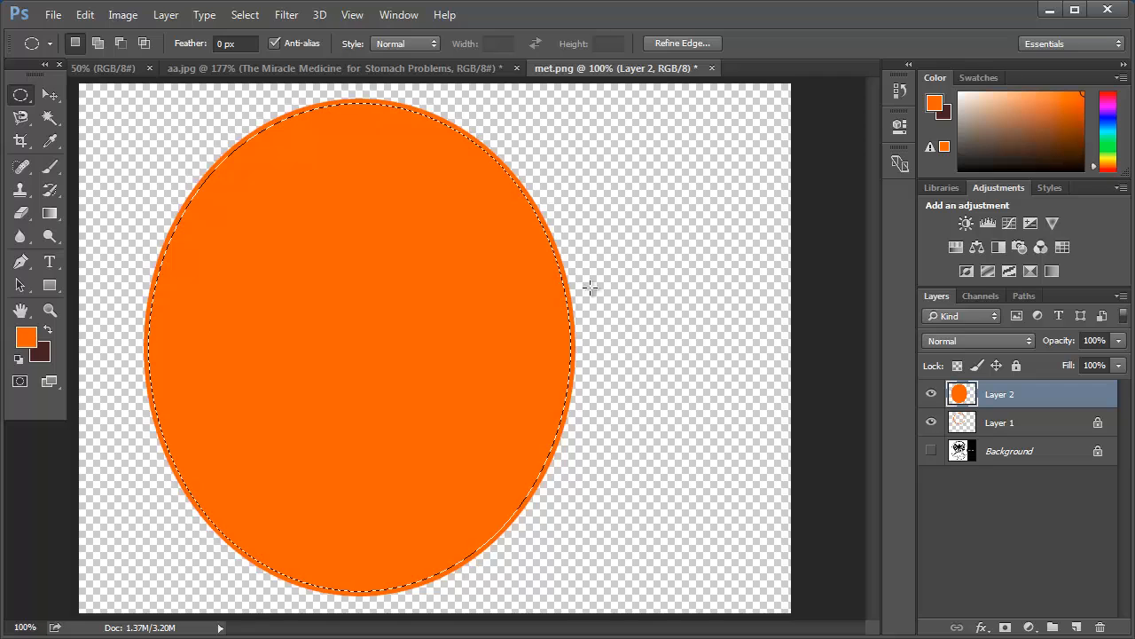
{"action": "key", "text": "Delete"}
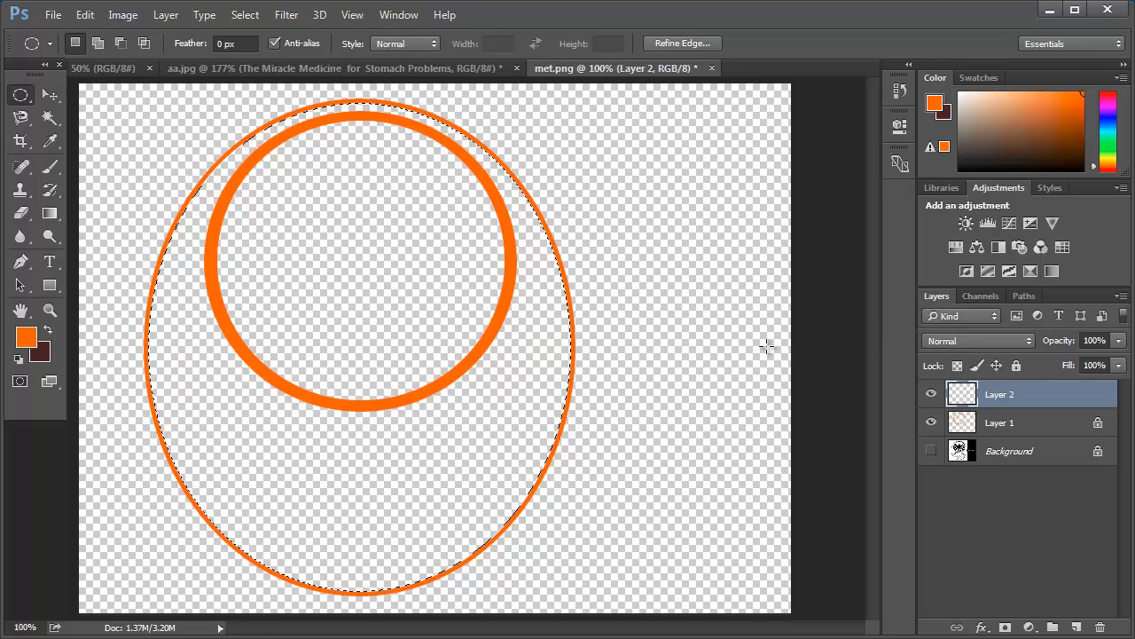
{"action": "key", "text": "ctrl+d"}
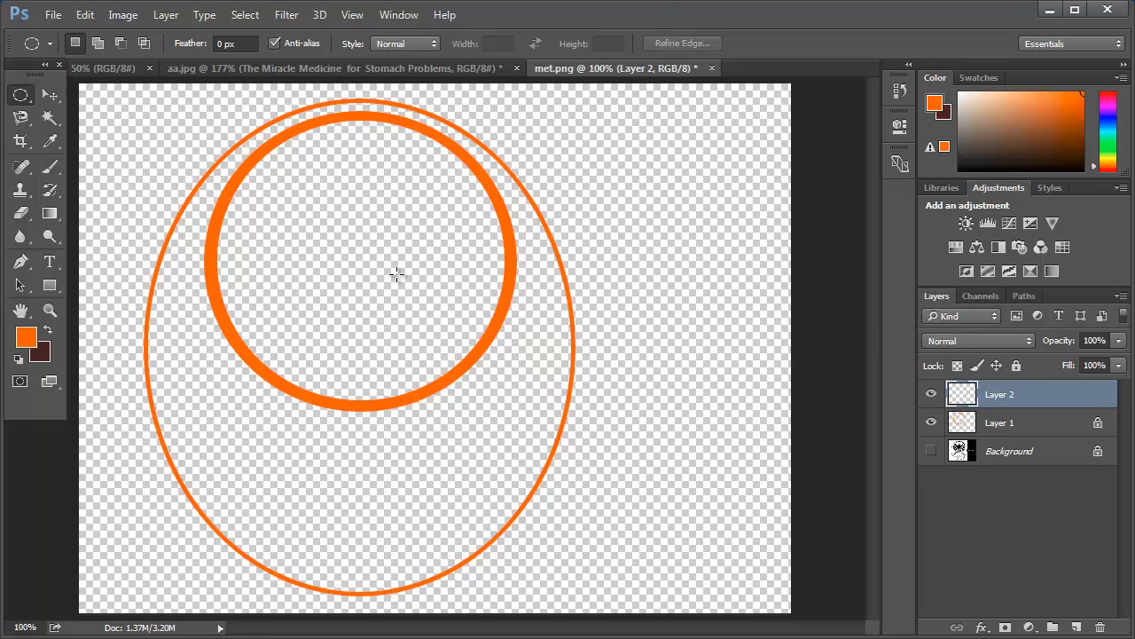
Step: Toggle the visibility of both ring layers to check them, and show the background beneath them
{"action": "left_click", "coordinate": [930, 394]}
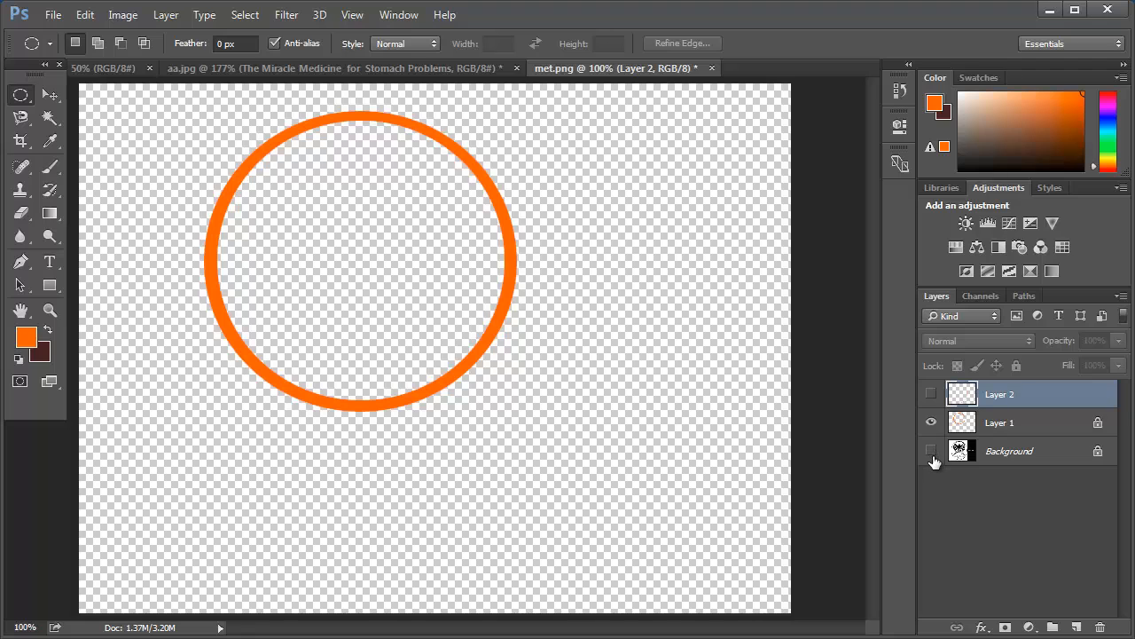
{"action": "left_click", "coordinate": [932, 429]}
{"action": "left_click", "coordinate": [932, 426]}
{"action": "left_click", "coordinate": [931, 397]}
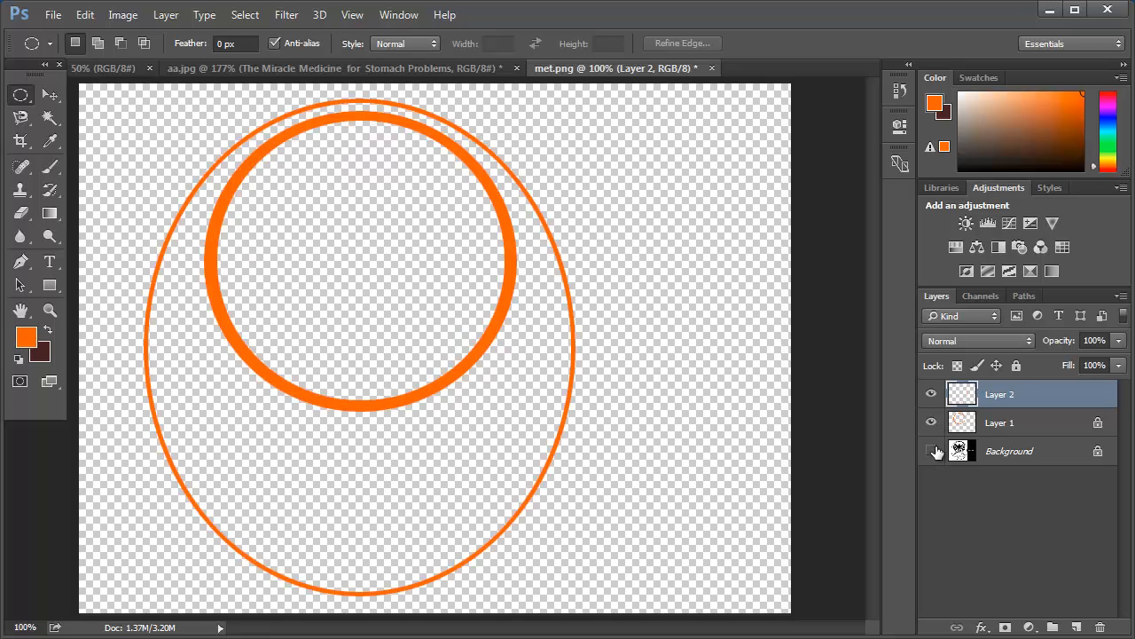
{"action": "left_click", "coordinate": [931, 451]}
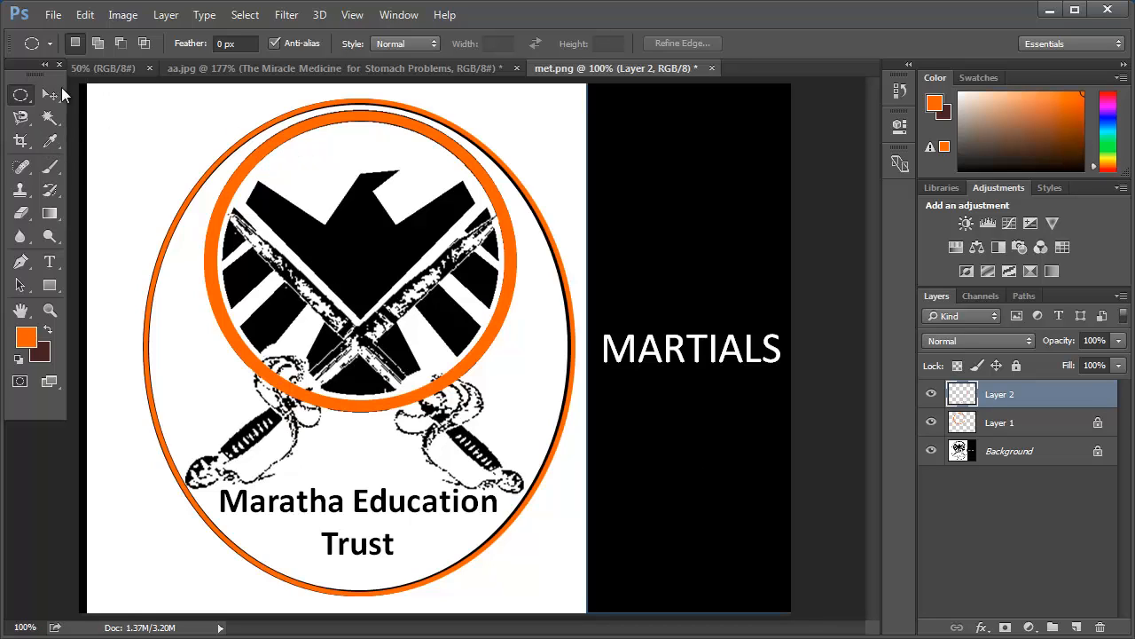
Step: Select the black eagle shape on the Background layer with the Magic Wand at tolerance 32
{"action": "left_click", "coordinate": [49, 117]}
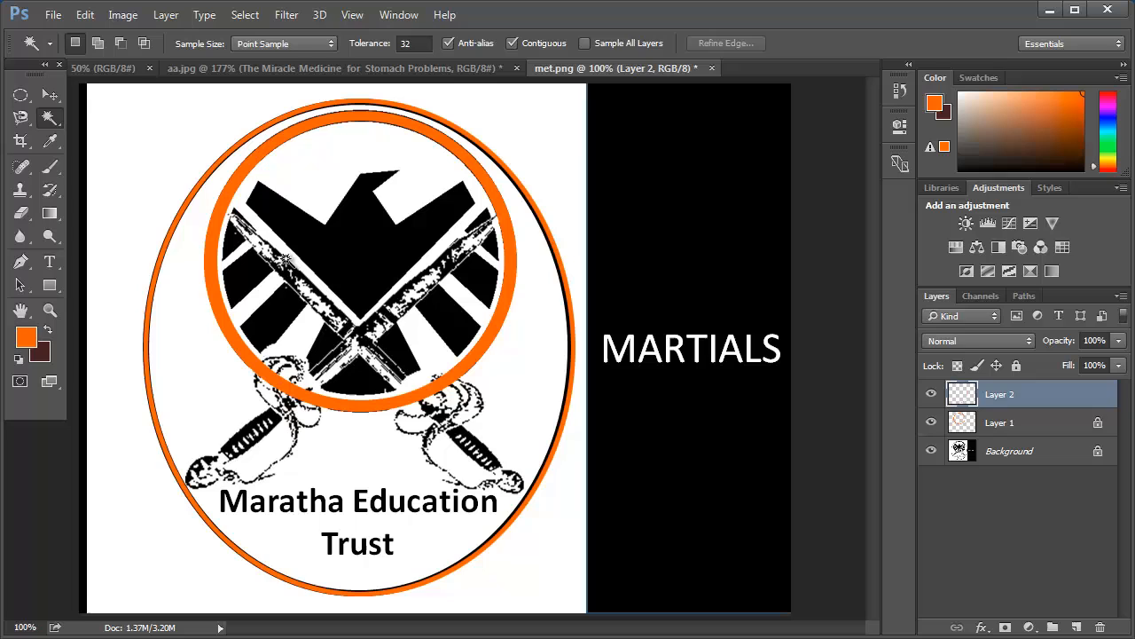
{"action": "left_click", "coordinate": [356, 261]}
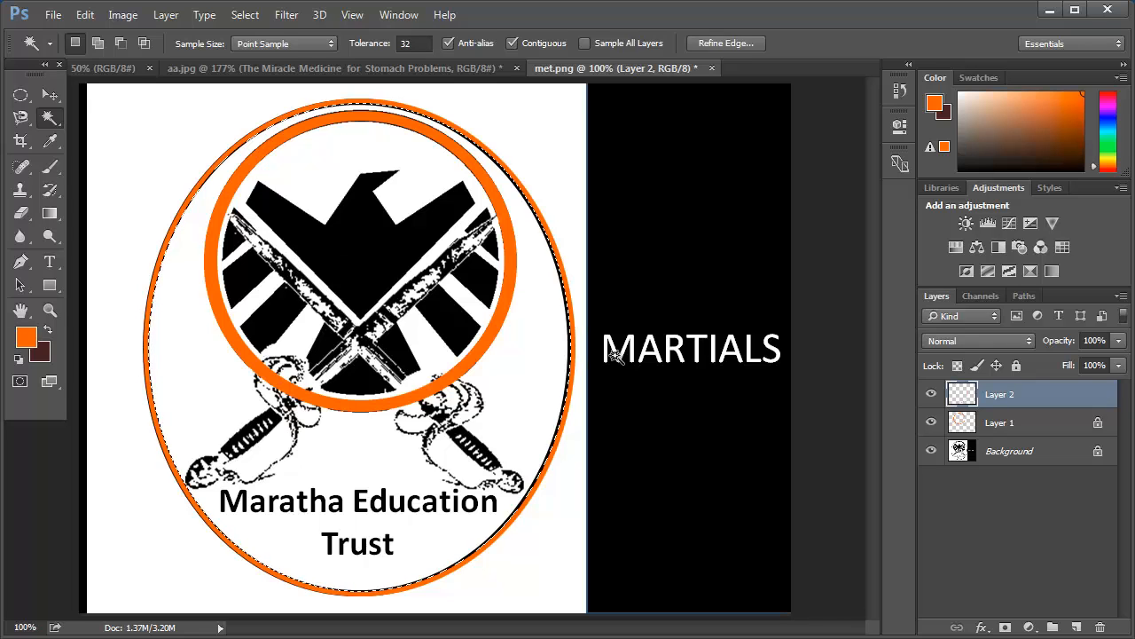
{"action": "key", "text": "ctrl+d"}
{"action": "left_click", "coordinate": [1026, 461]}
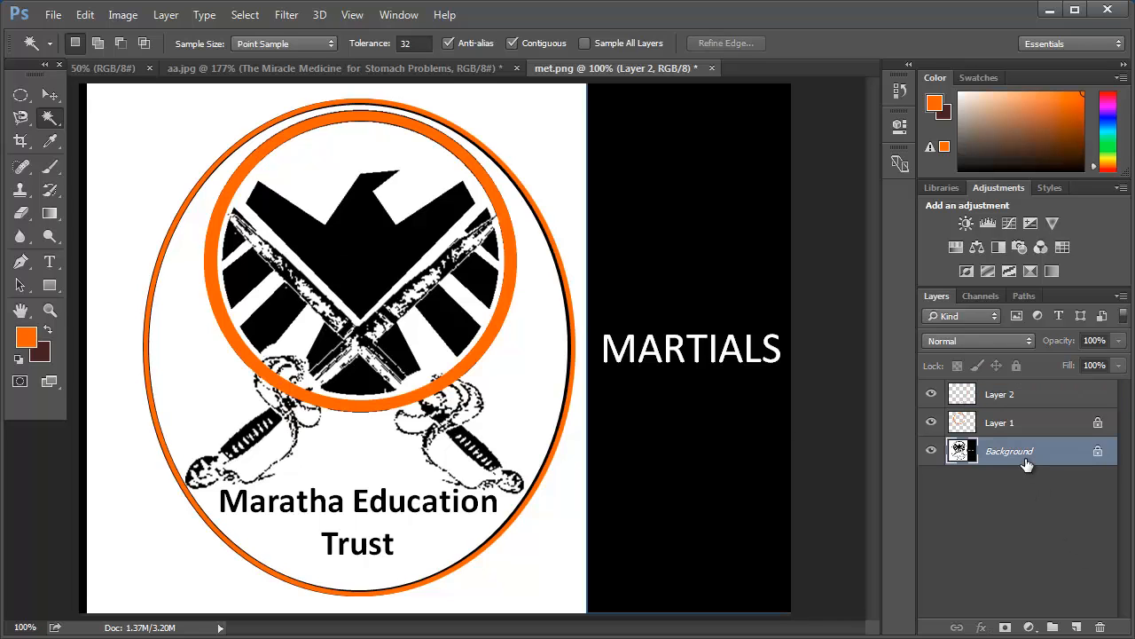
{"action": "left_click", "coordinate": [367, 242]}
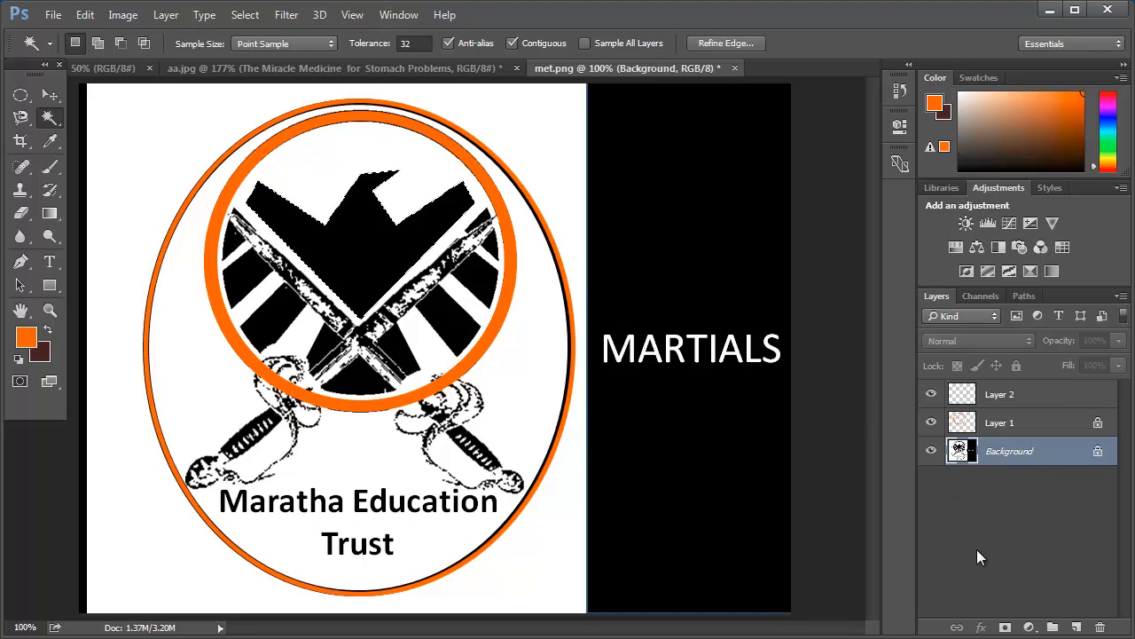
Step: Add a new layer at the top of the stack, fill the eagle selection with orange, and clear the selection
{"action": "left_click", "coordinate": [1076, 627]}
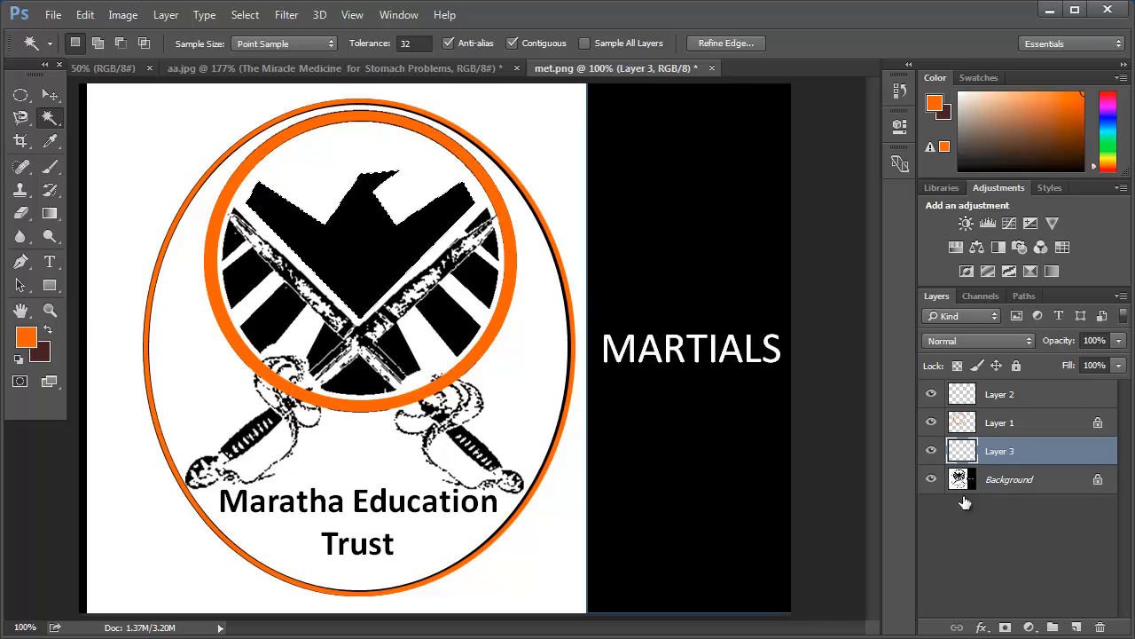
{"action": "left_click_drag", "start_coordinate": [969, 401], "coordinate": [976, 397]}
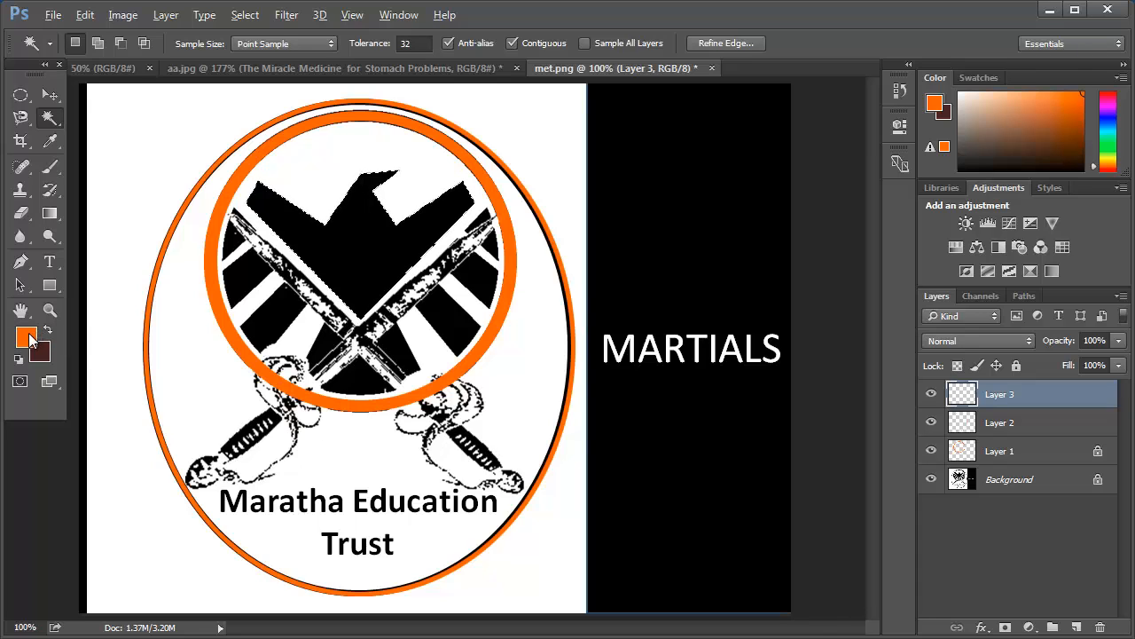
{"action": "key", "text": "alt+BackSpace"}
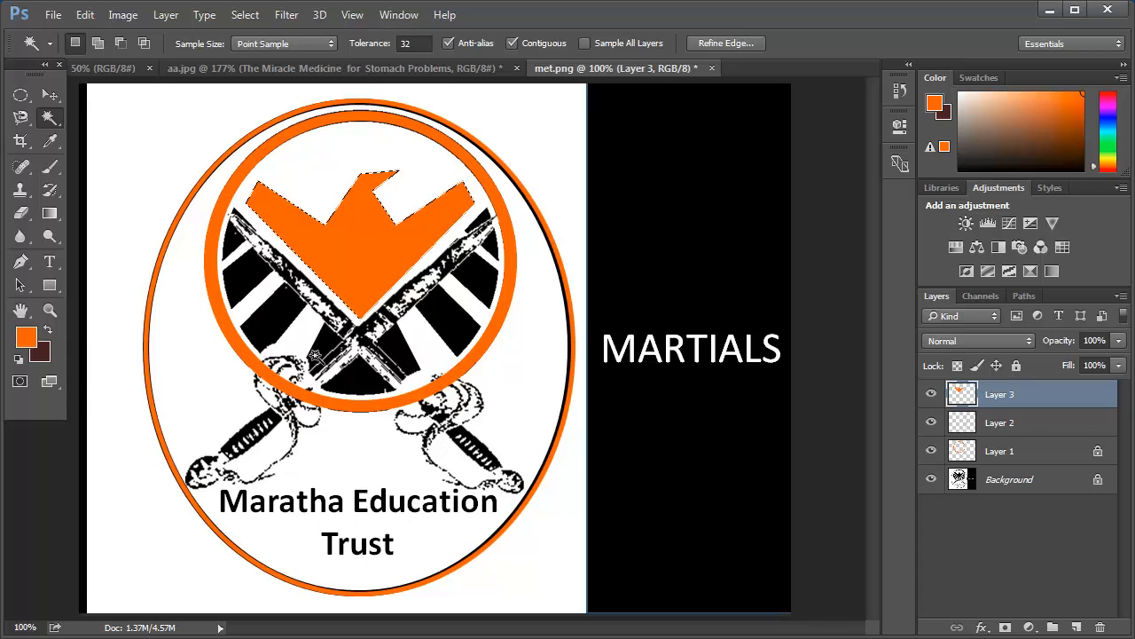
{"action": "key", "text": "ctrl+shift+i"}
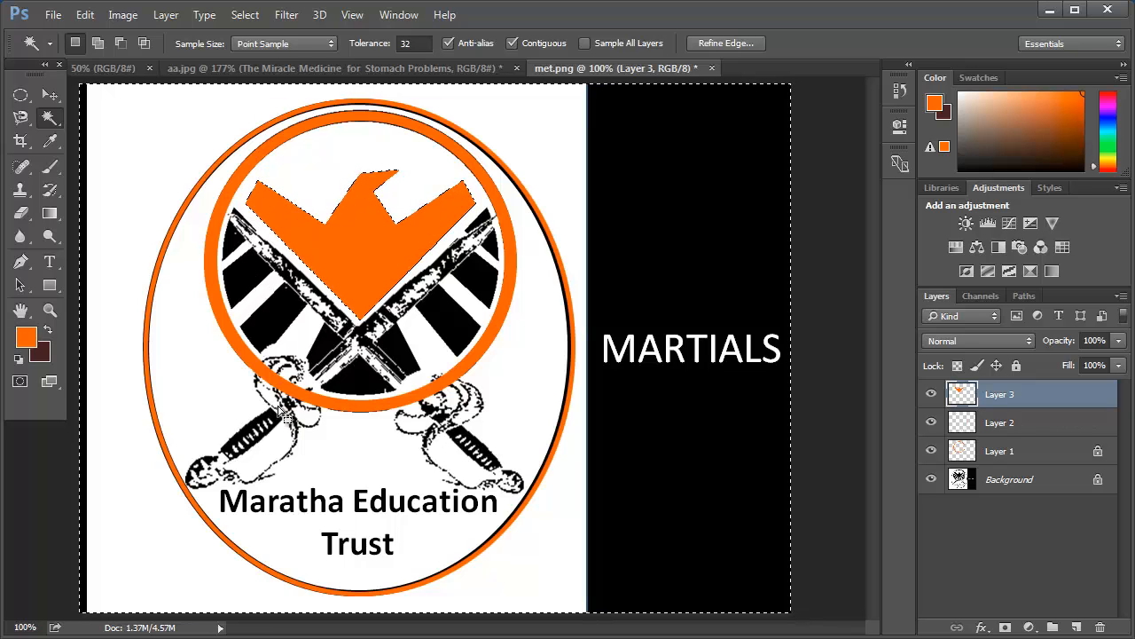
{"action": "key", "text": "ctrl+d"}
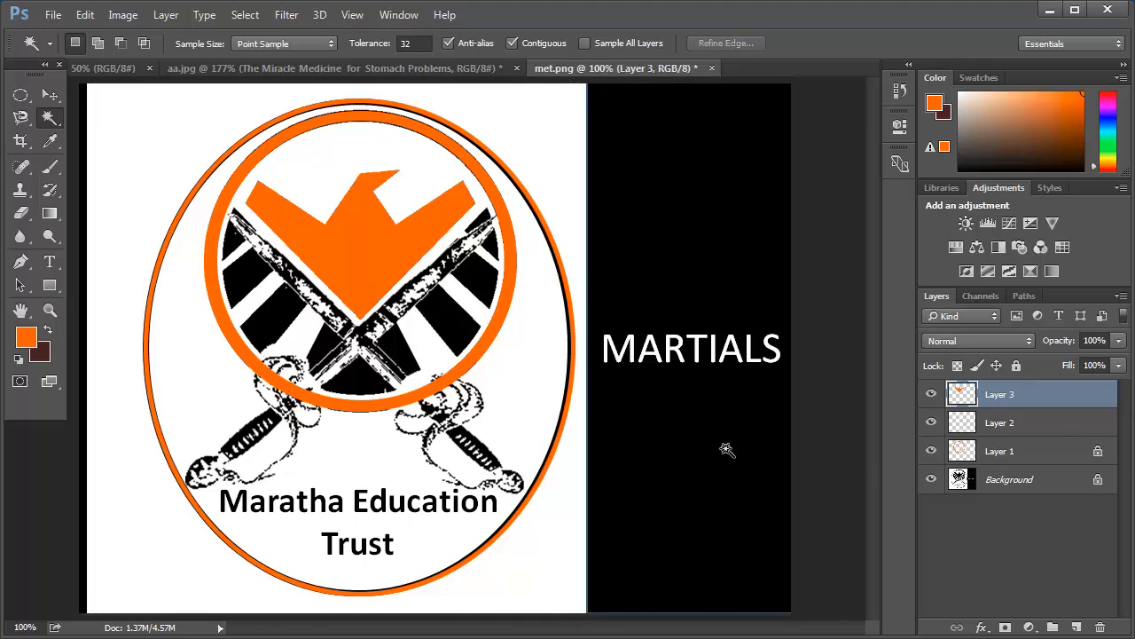
{"action": "left_click", "coordinate": [995, 480]}
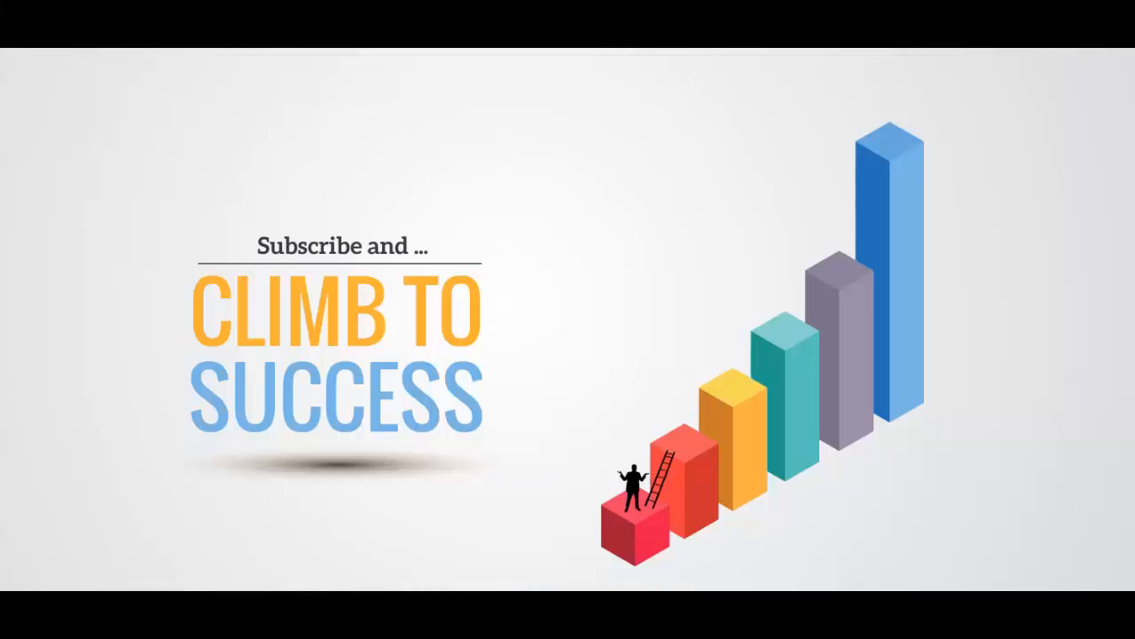